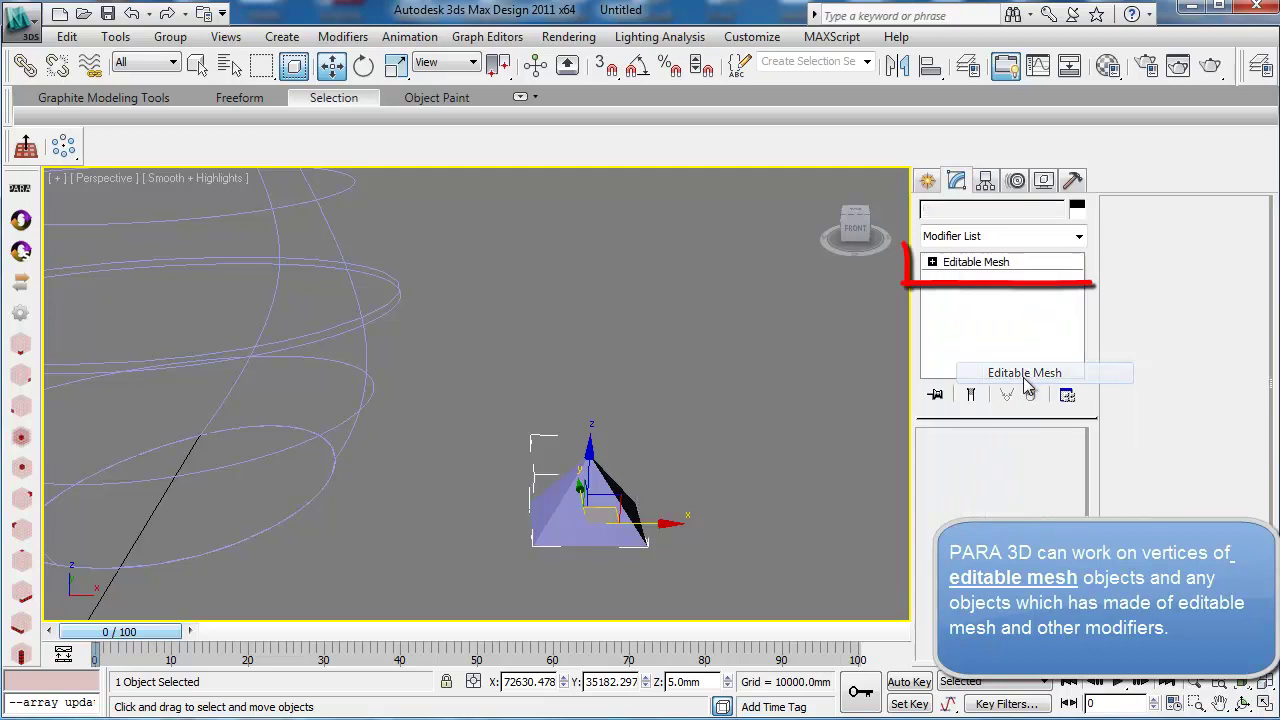
- Create a 10 × 10 × 1 PARA 3D copy array from the editable mesh pyramid, applying transformations to its vertices
click(20, 193)
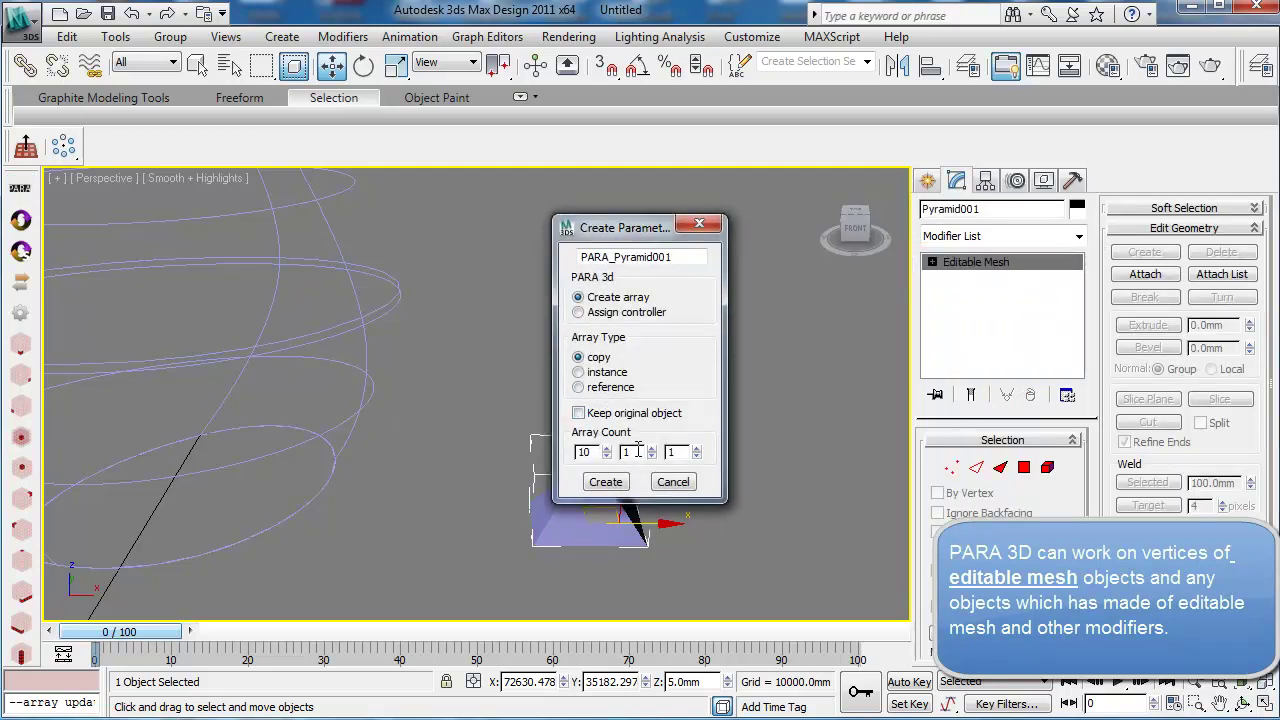
click(606, 481)
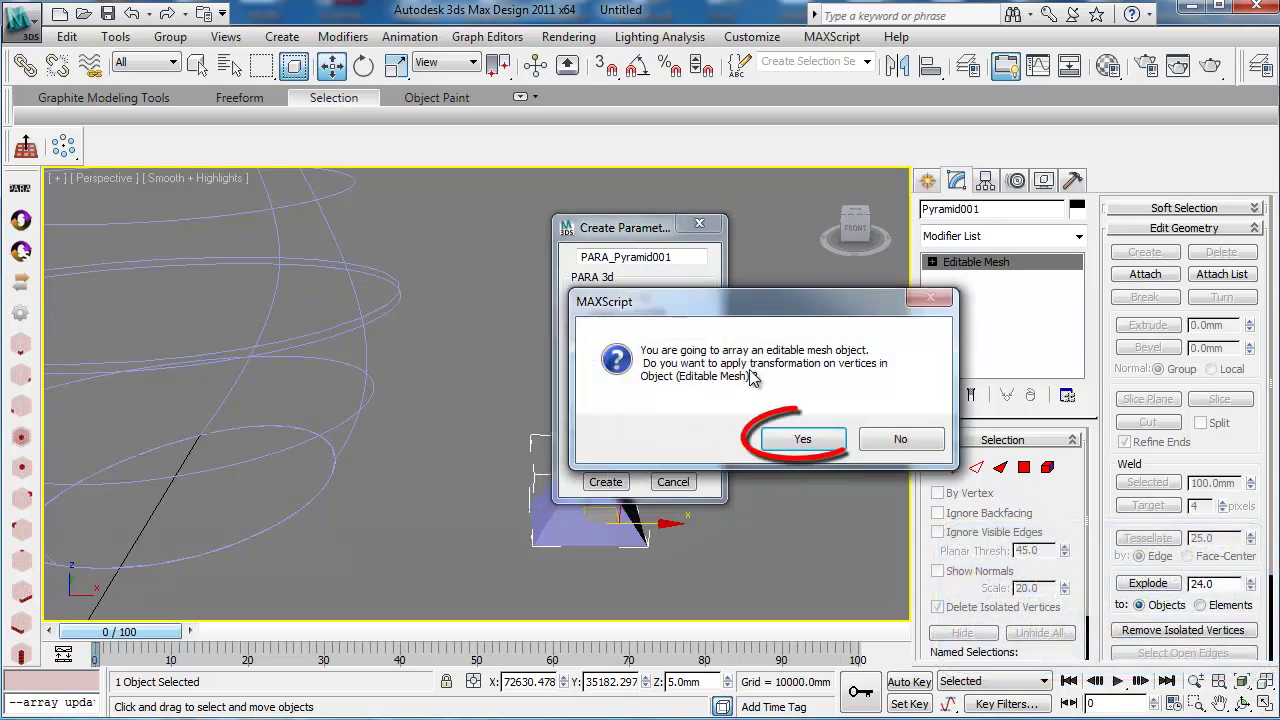
click(826, 452)
drag(567, 41, 175, 72)
scroll(631, 443, down, 2)
middle_drag(631, 443, 868, 468)
mouse_move(651, 403)
middle_down()
mouse_move(672, 430)
mouse_move(639, 392)
middle_up()
- Expand the object's Master Point Controller and check all six pyramid vertices for control
click(41, 135)
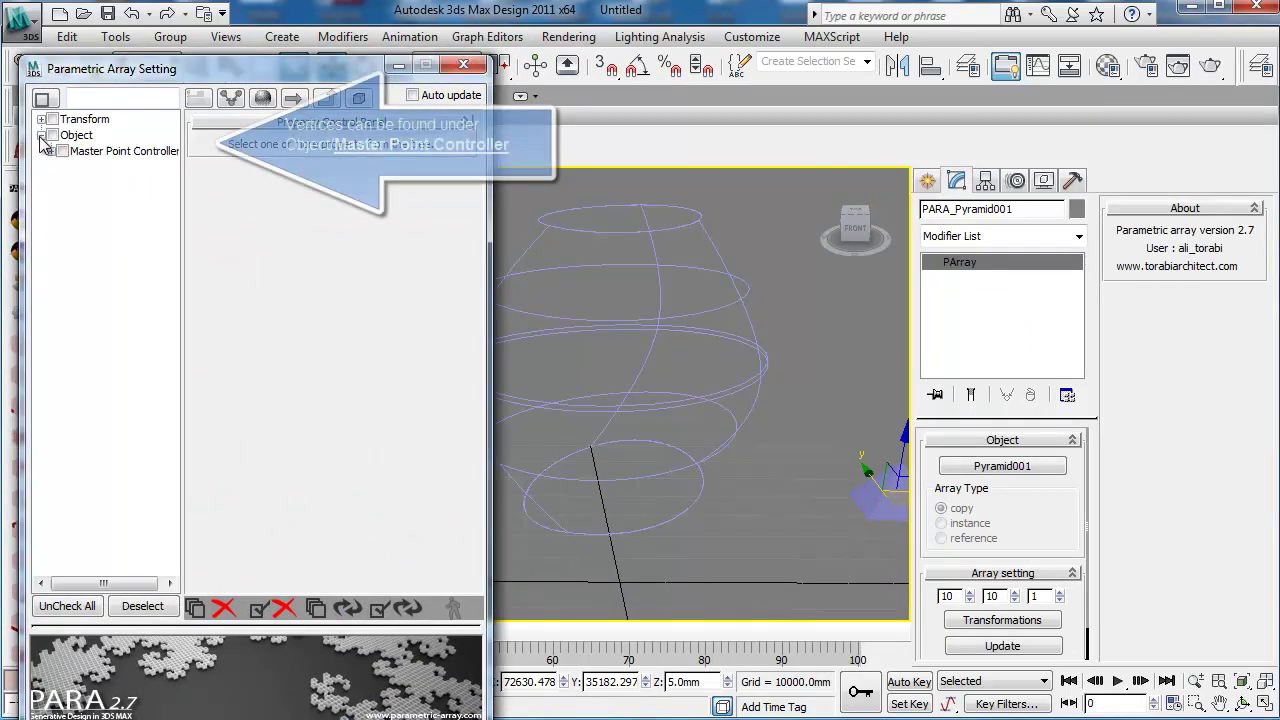
click(51, 151)
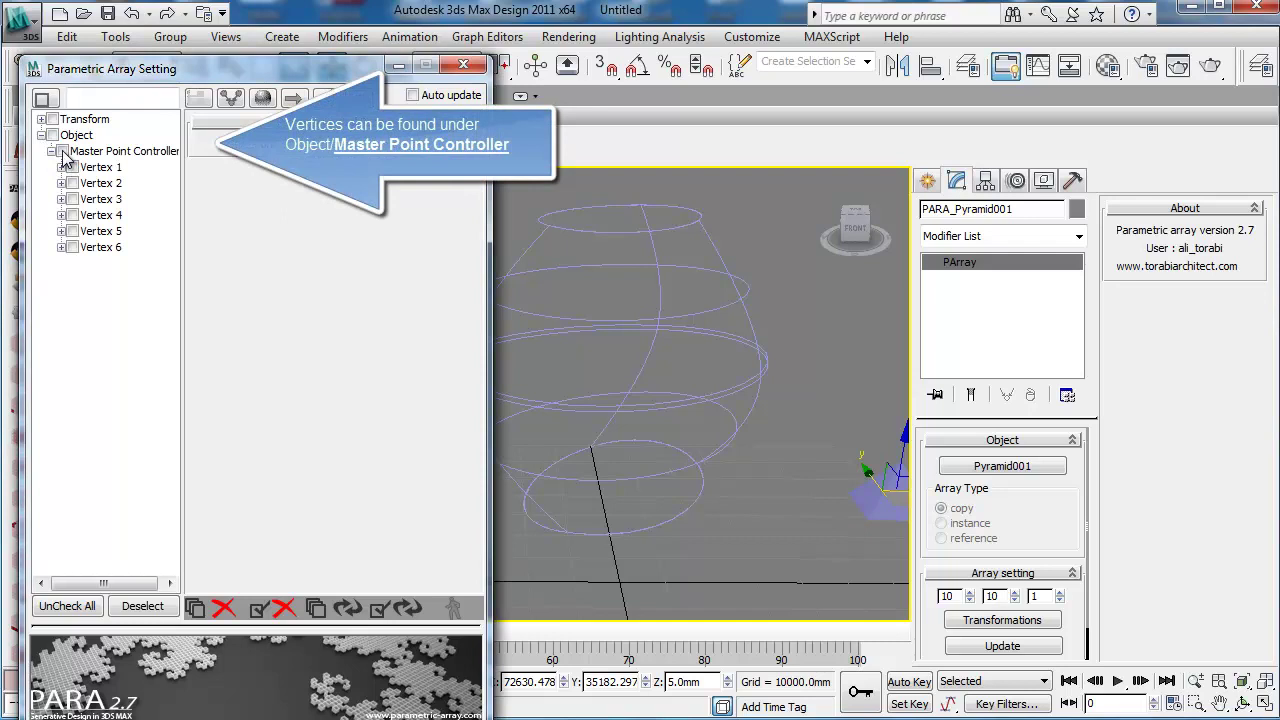
click(63, 152)
- Assign a Surface Controller to the checked vertices using the Copy method
click(420, 167)
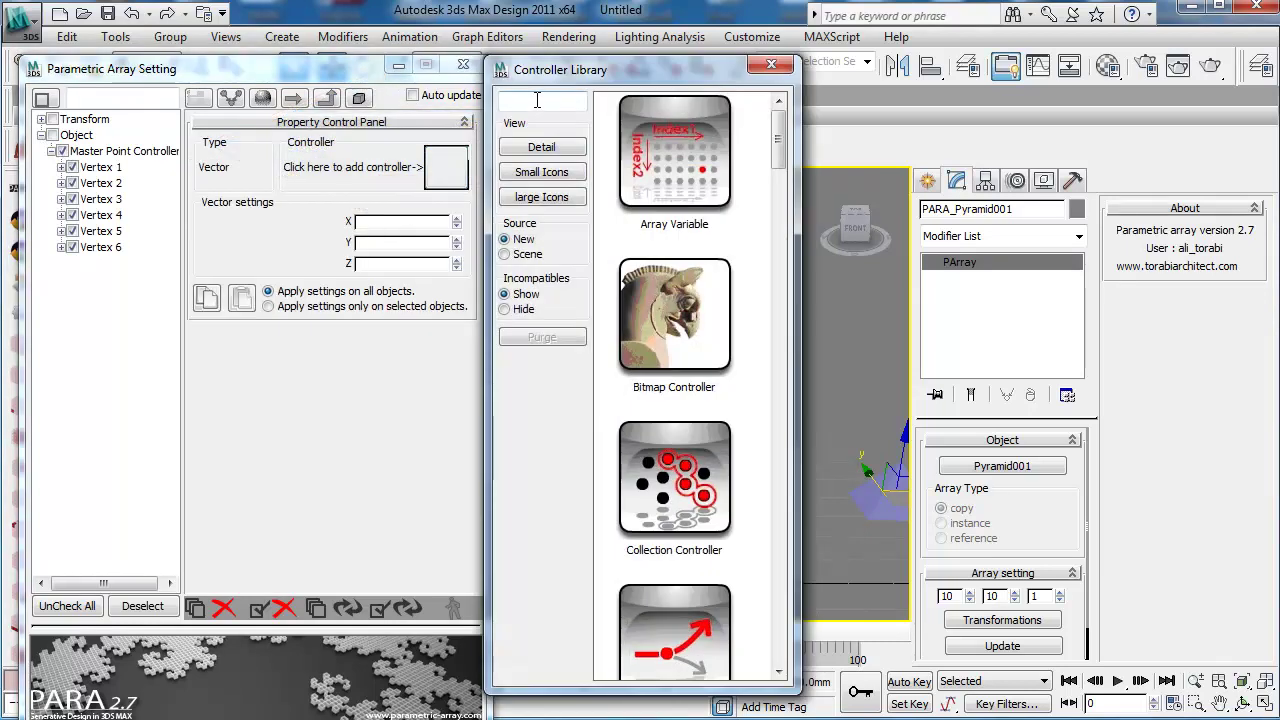
text(su)
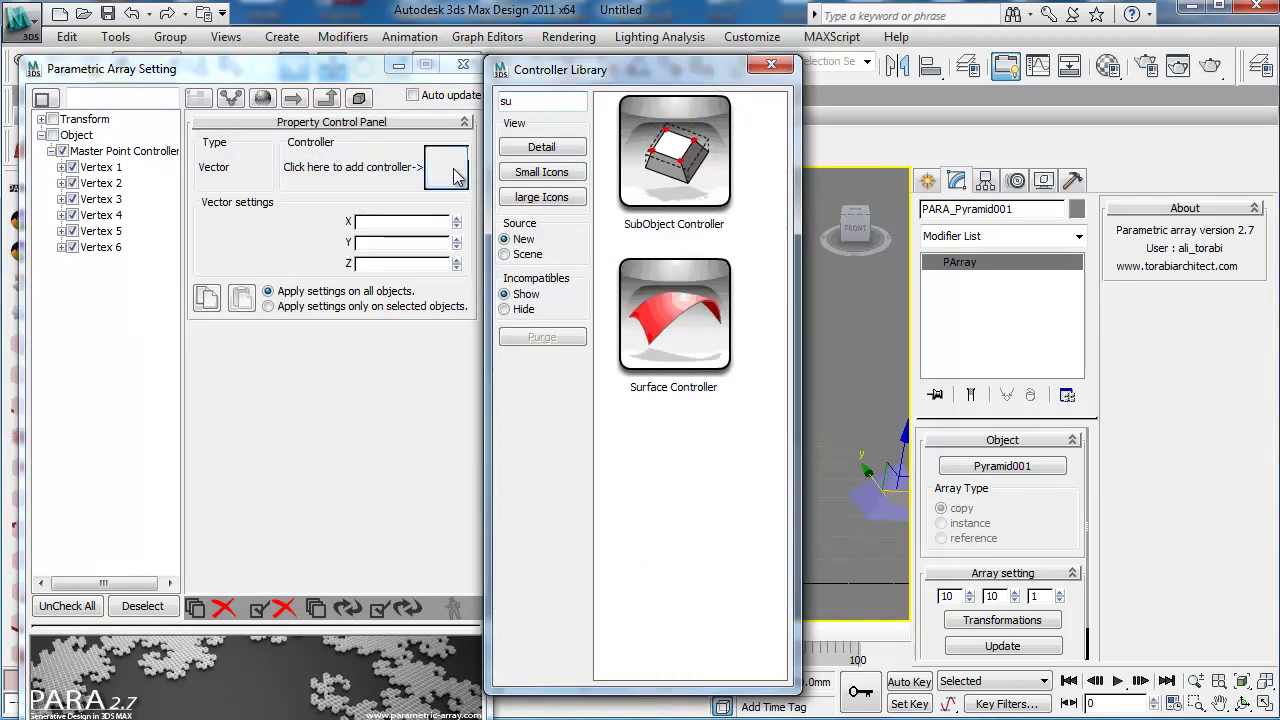
double_click(688, 341)
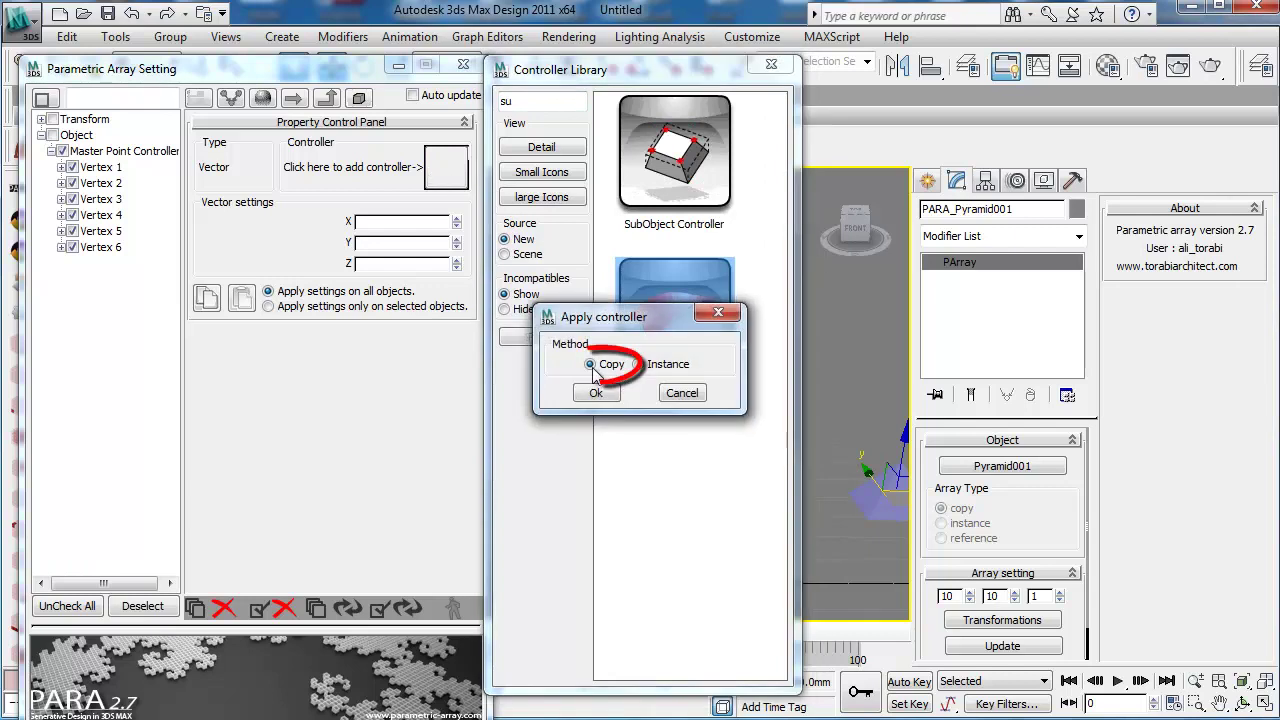
click(596, 393)
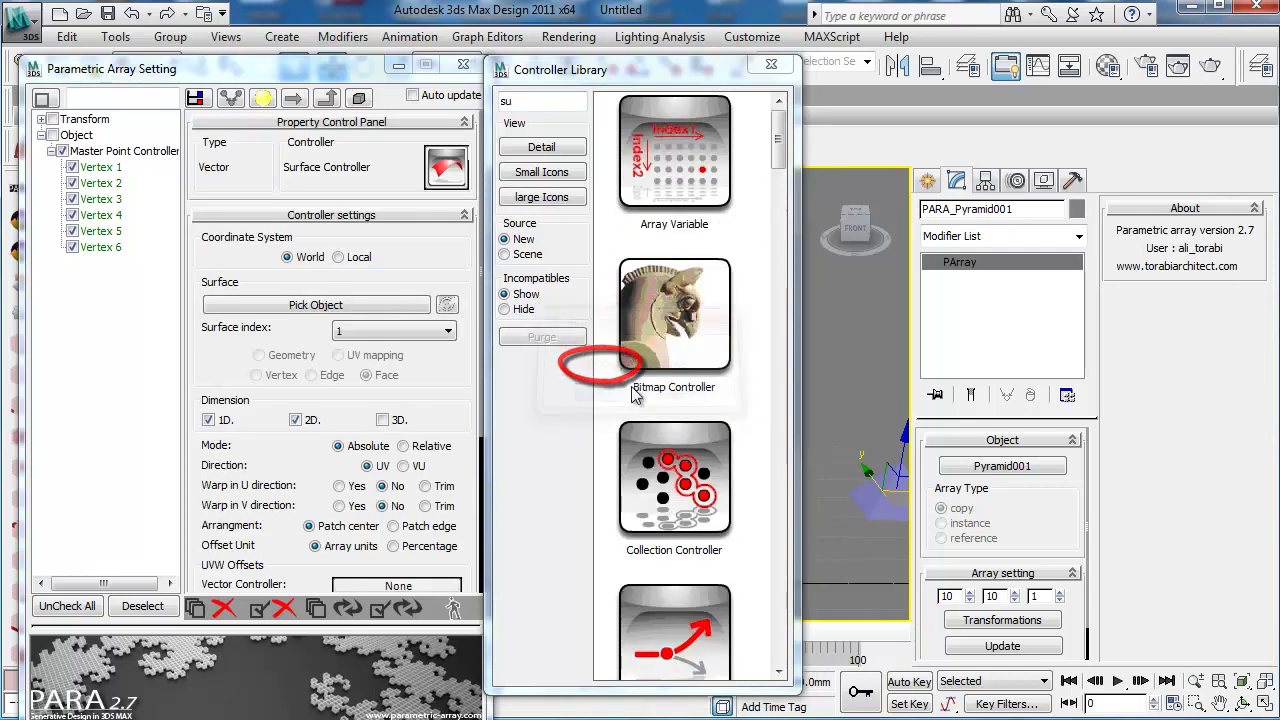
click(771, 64)
- Use the vase-shaped loft surface Curve001 as the controller's surface and update the array to inspect the mapped pyramids
middle_drag(785, 472, 755, 463)
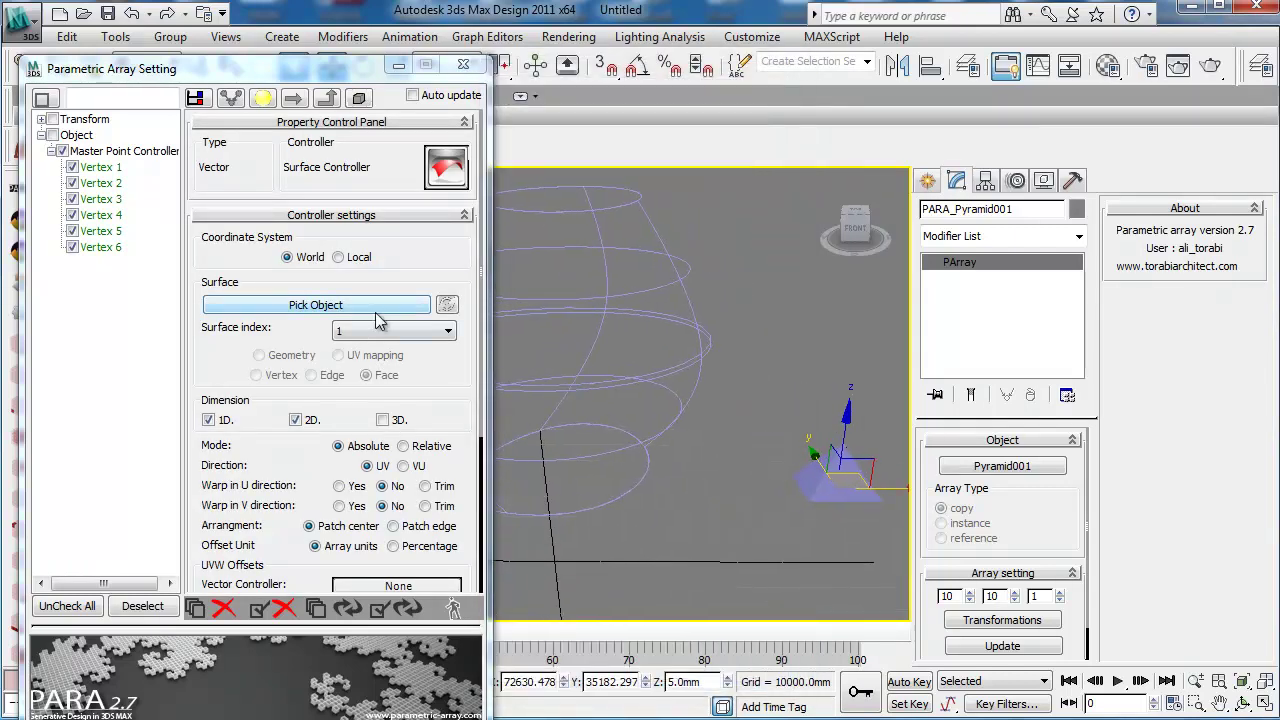
click(374, 310)
click(580, 393)
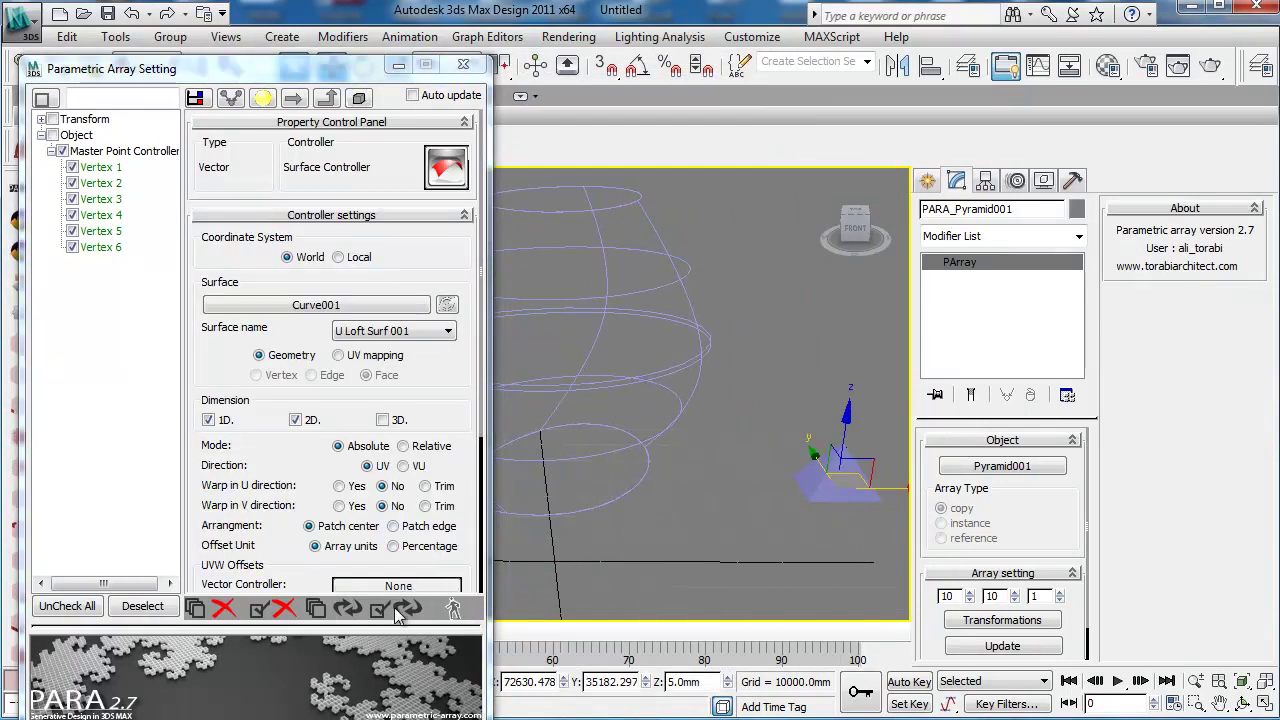
mouse_move(631, 507)
alt+middle_down()
mouse_move(651, 471)
mouse_move(649, 397)
mouse_move(646, 471)
mouse_move(653, 454)
alt+middle_up()
scroll(653, 454, up, 3)
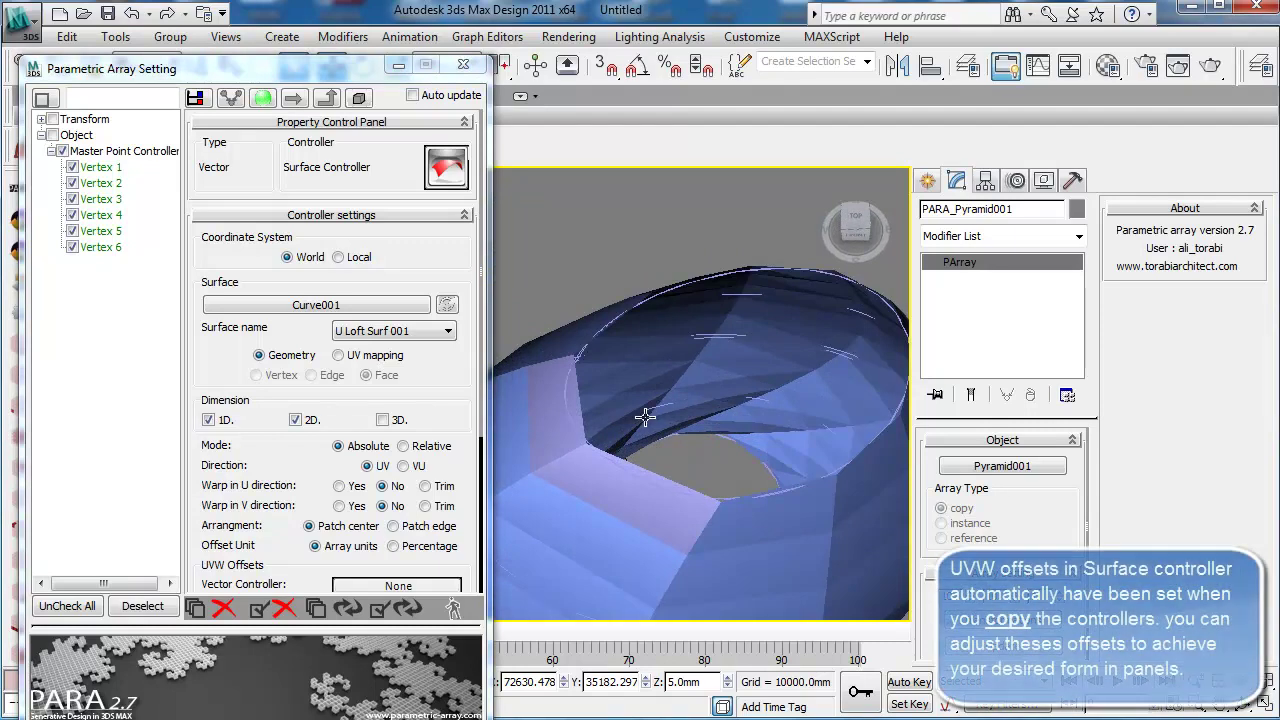
middle_drag(689, 381, 689, 408)
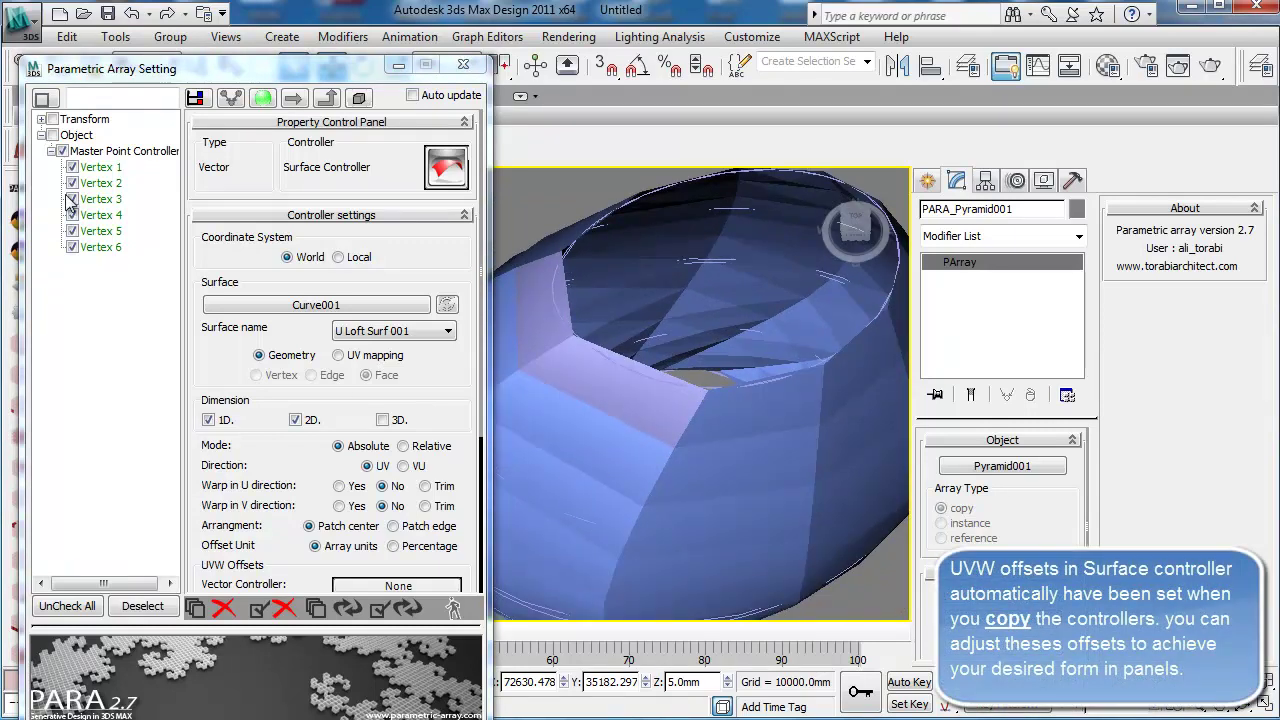
- Compare the UVW offsets assigned to the pyramid's apex vertex and its base vertices
drag(241, 484, 238, 343)
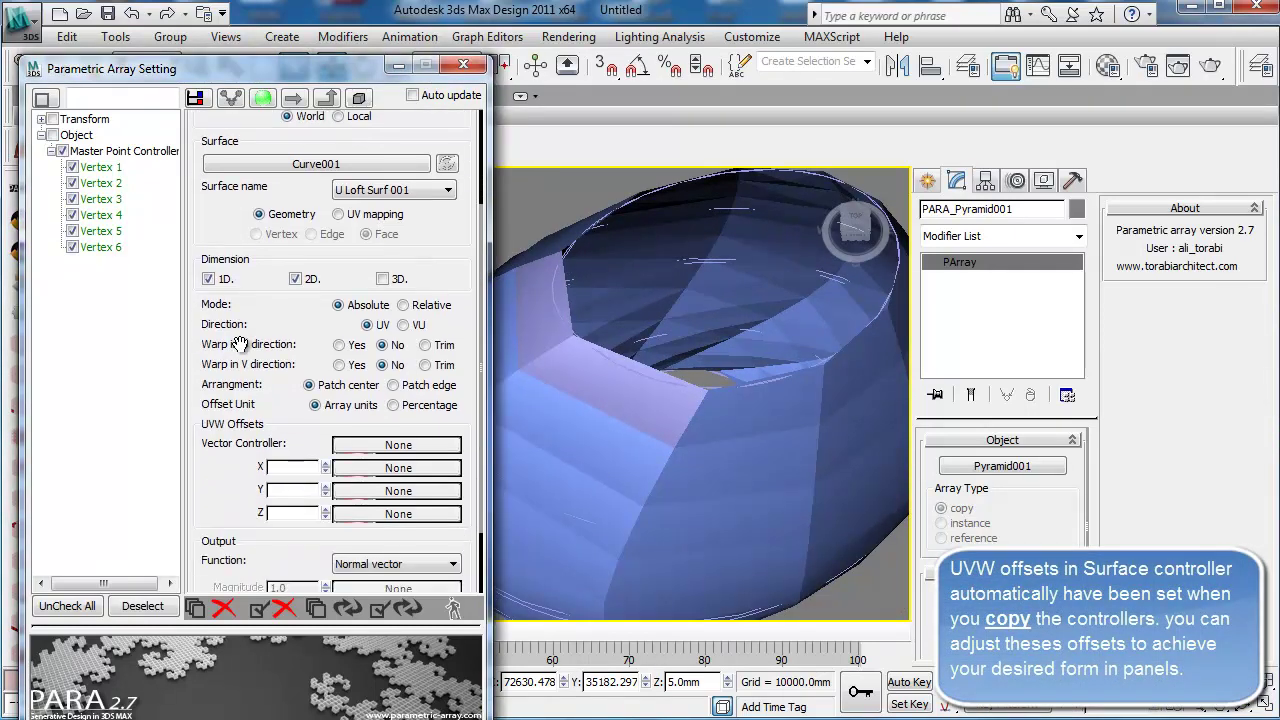
click(97, 168)
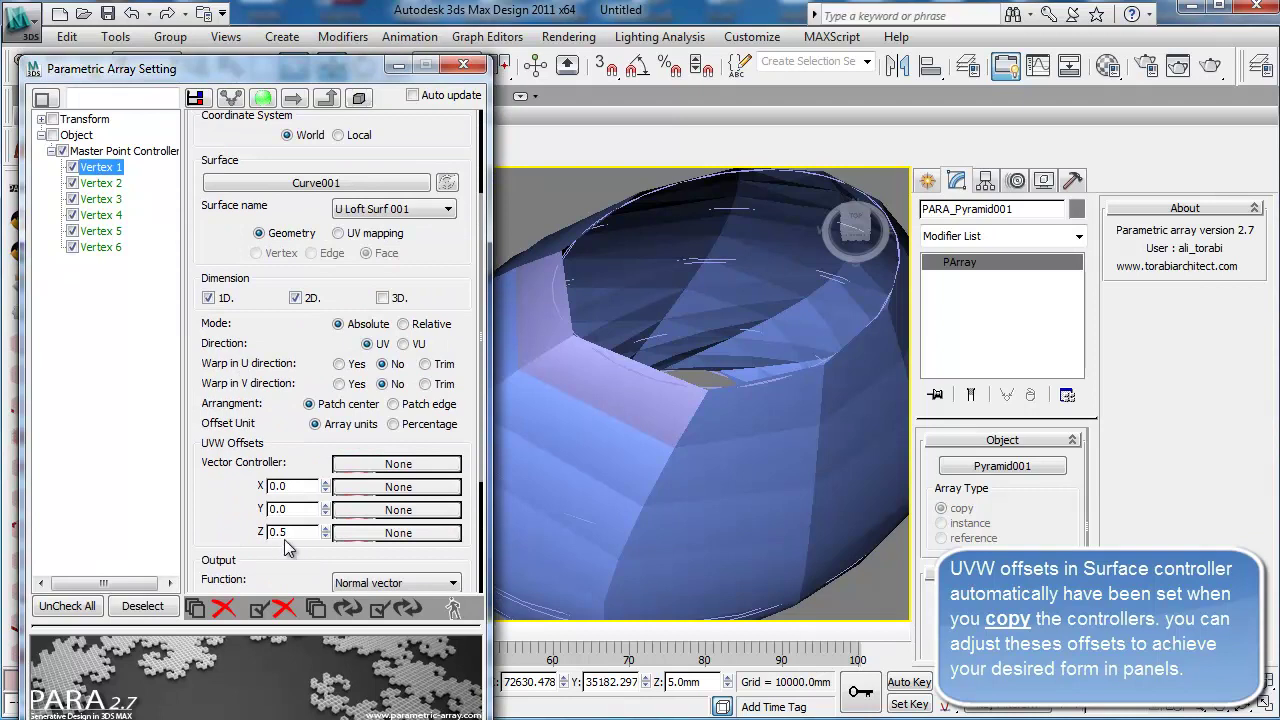
click(104, 184)
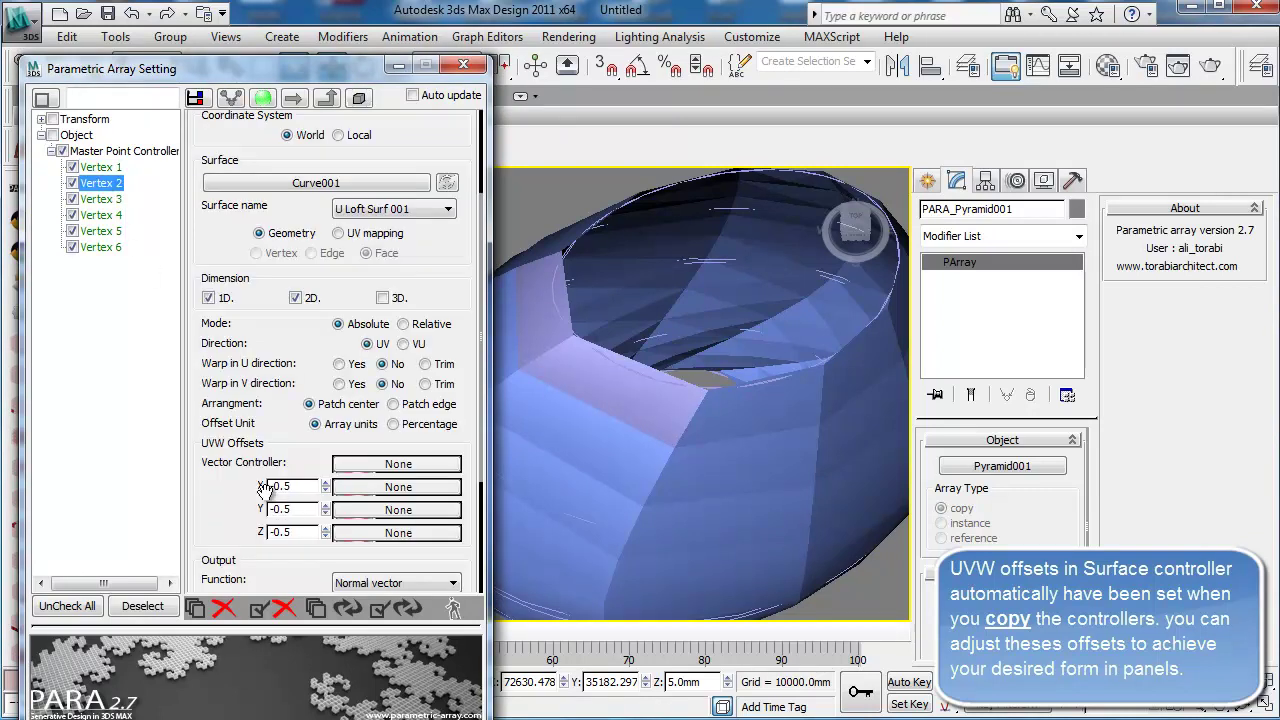
click(100, 167)
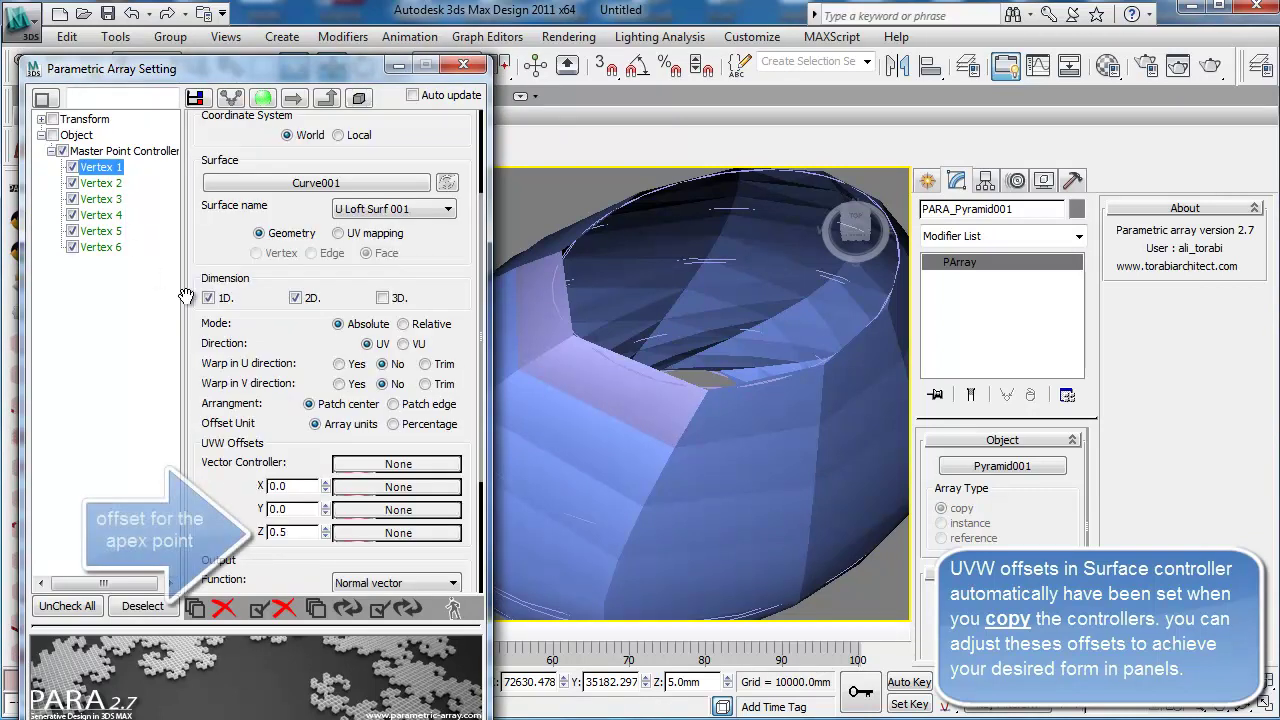
click(104, 200)
click(94, 216)
click(102, 247)
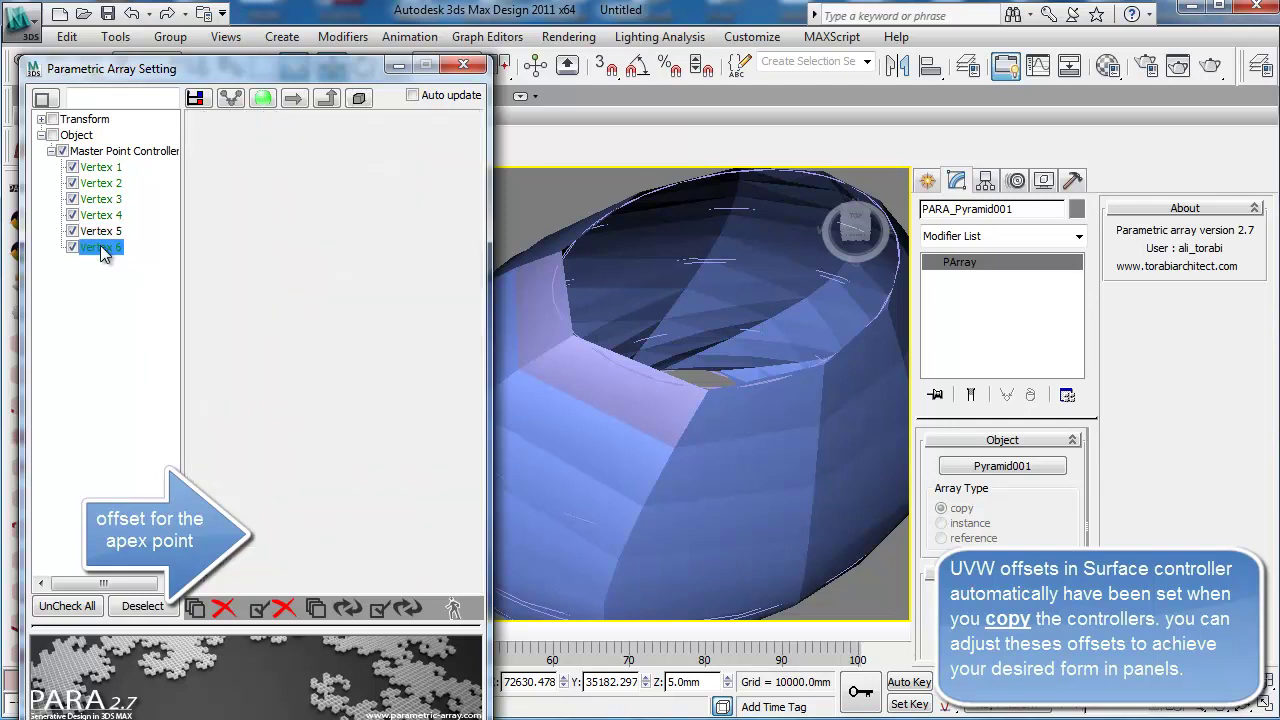
- Set the Z offset of Vertex 1 to -5.0 and inspect the spiked vase from the side
click(101, 169)
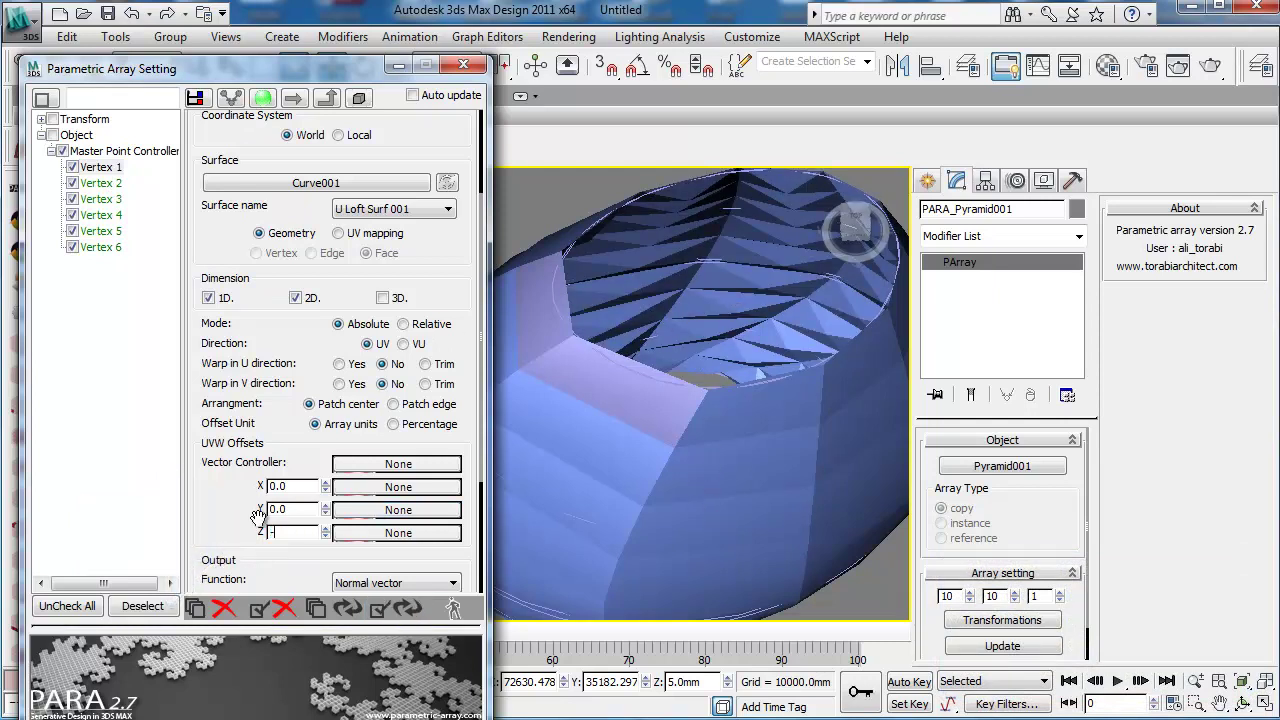
key(Return)
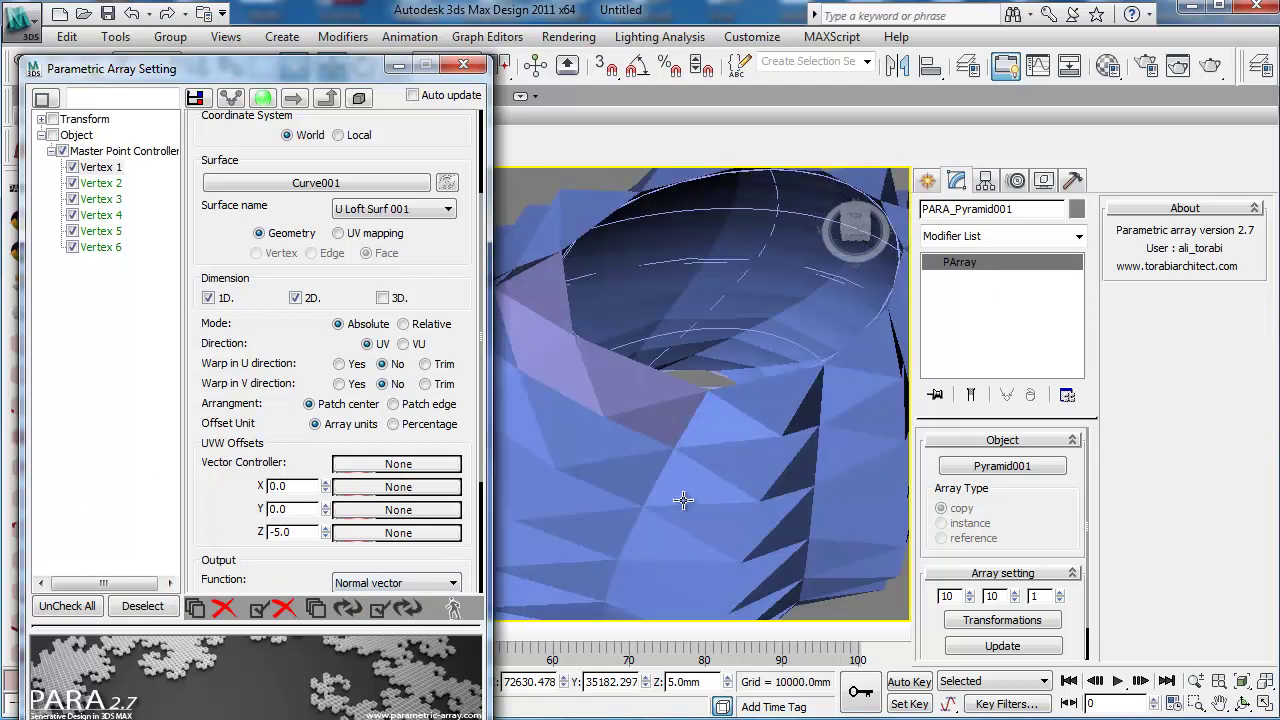
scroll(645, 437, up, 3)
alt+middle_drag(645, 437, 709, 470)
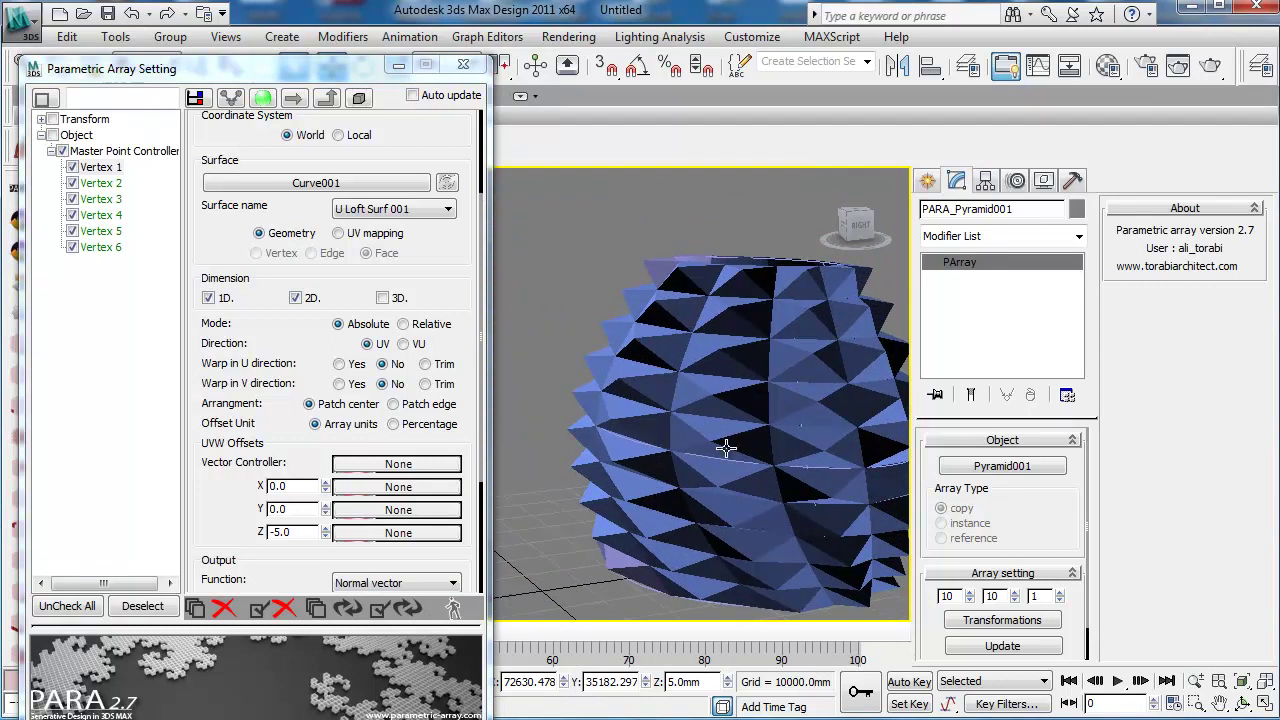
middle_drag(735, 440, 696, 438)
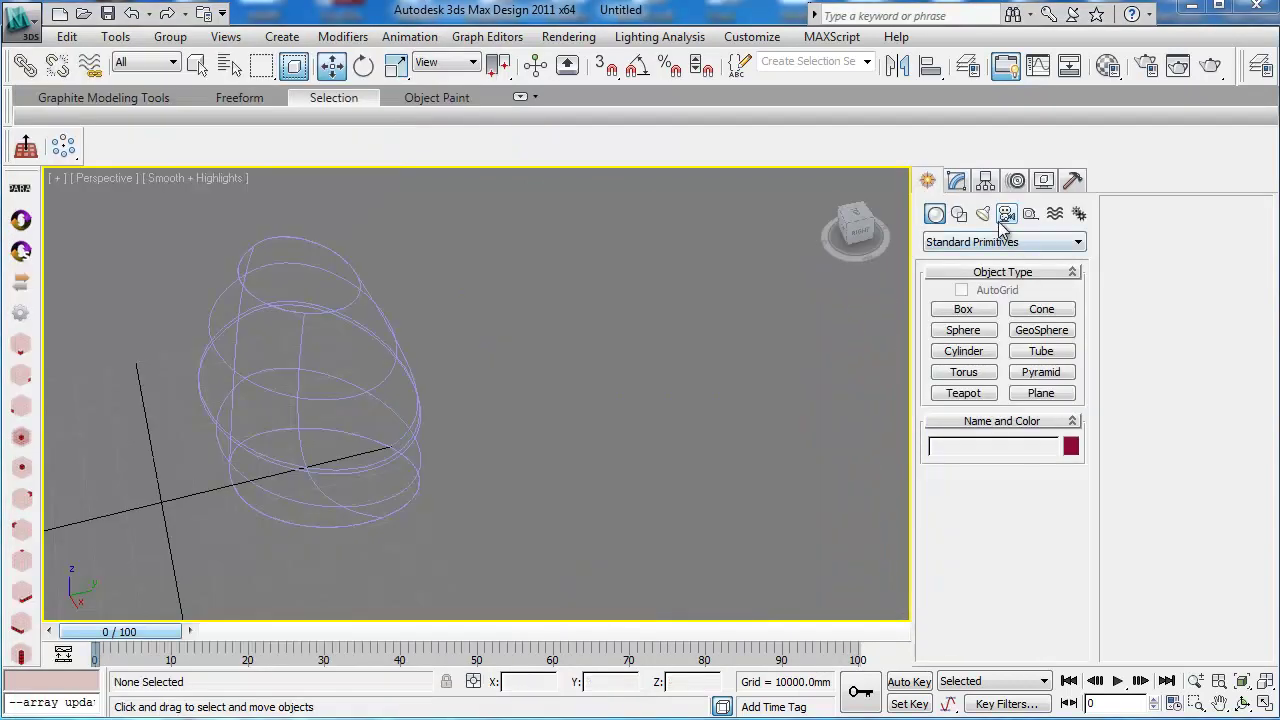
- Draw a small rectangle spline on the ground beside the vase-shaped wireframe
click(958, 216)
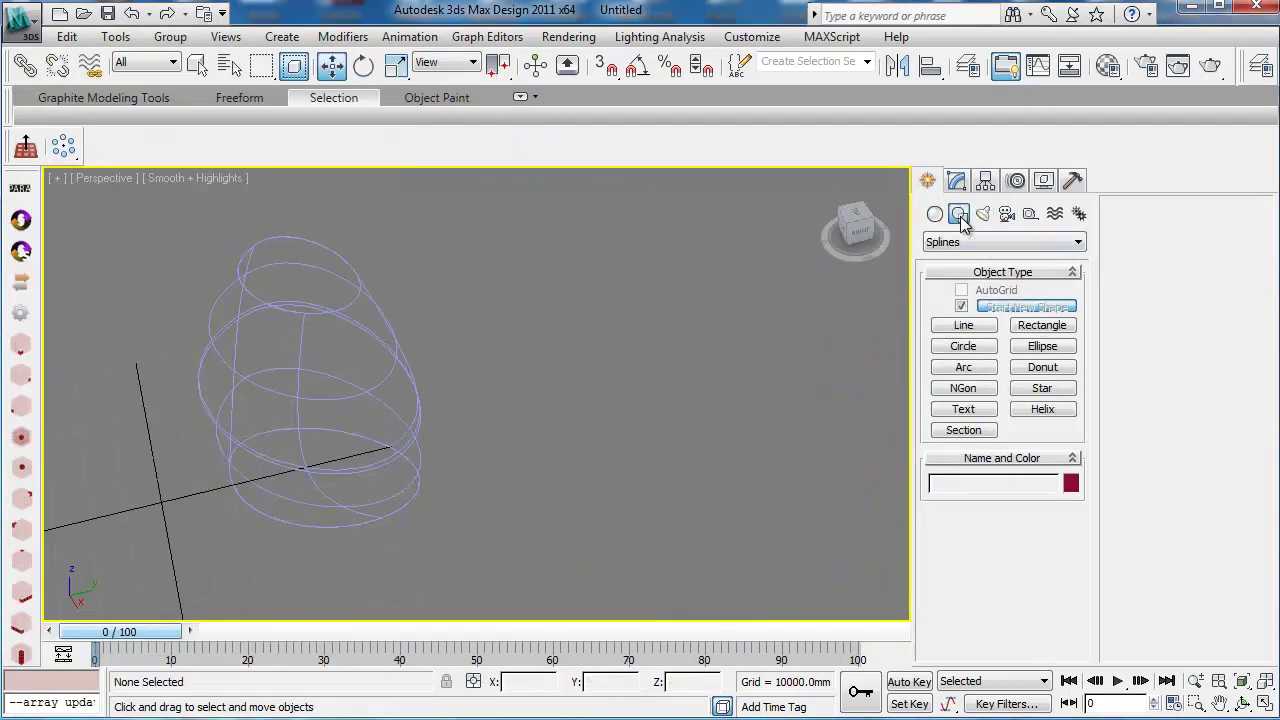
click(1036, 330)
drag(558, 458, 634, 480)
scroll(600, 488, up, 5)
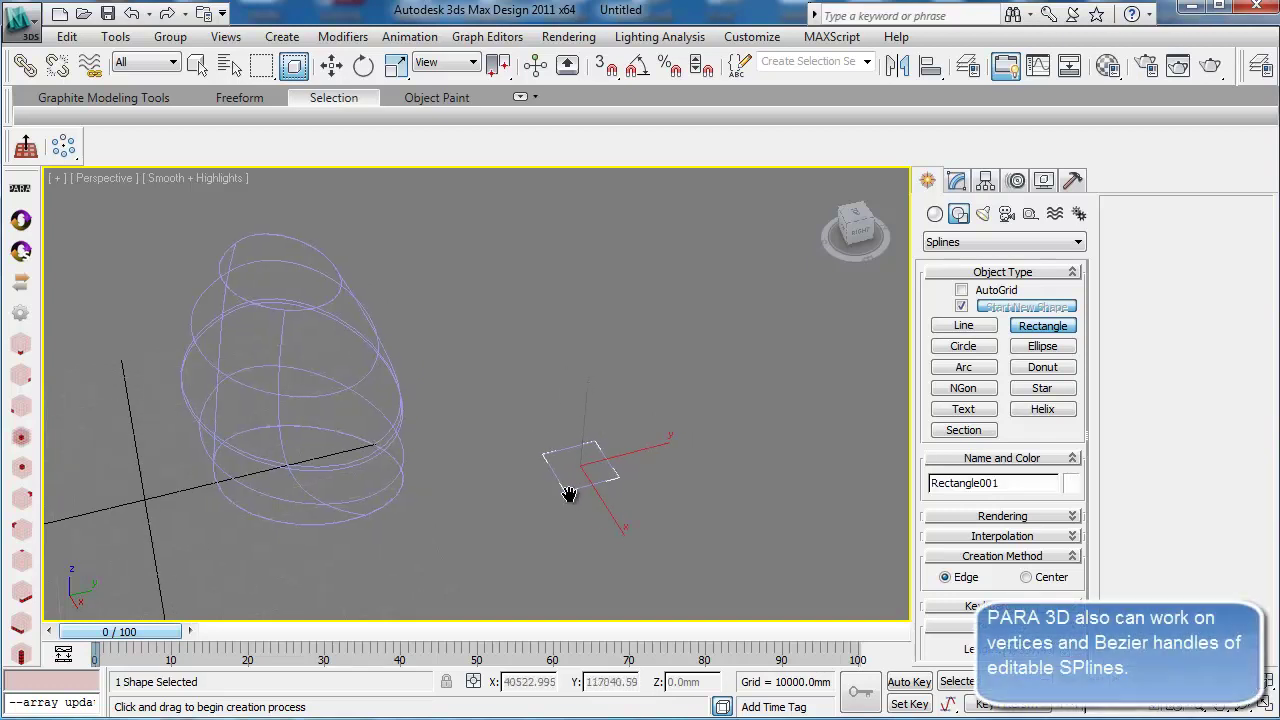
- Convert the rectangle to an Editable Spline and check its corner points at vertex level
click(957, 182)
right_click(966, 268)
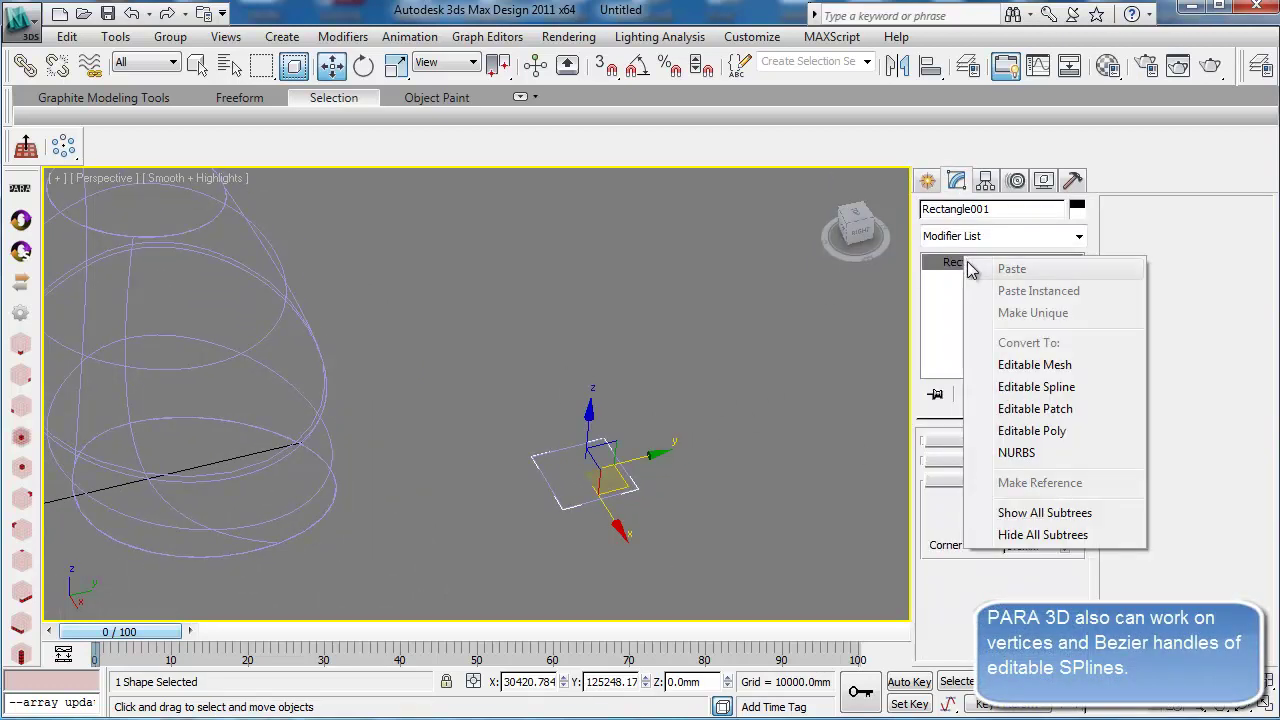
click(1055, 394)
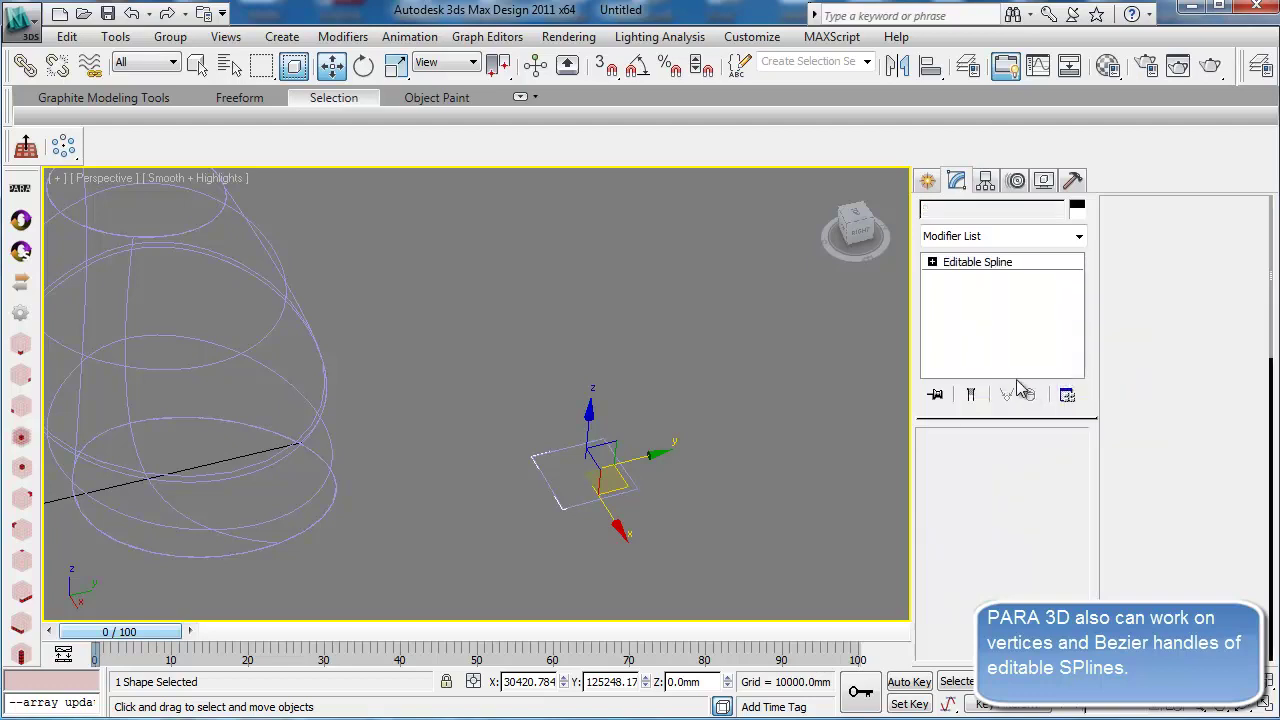
click(1165, 237)
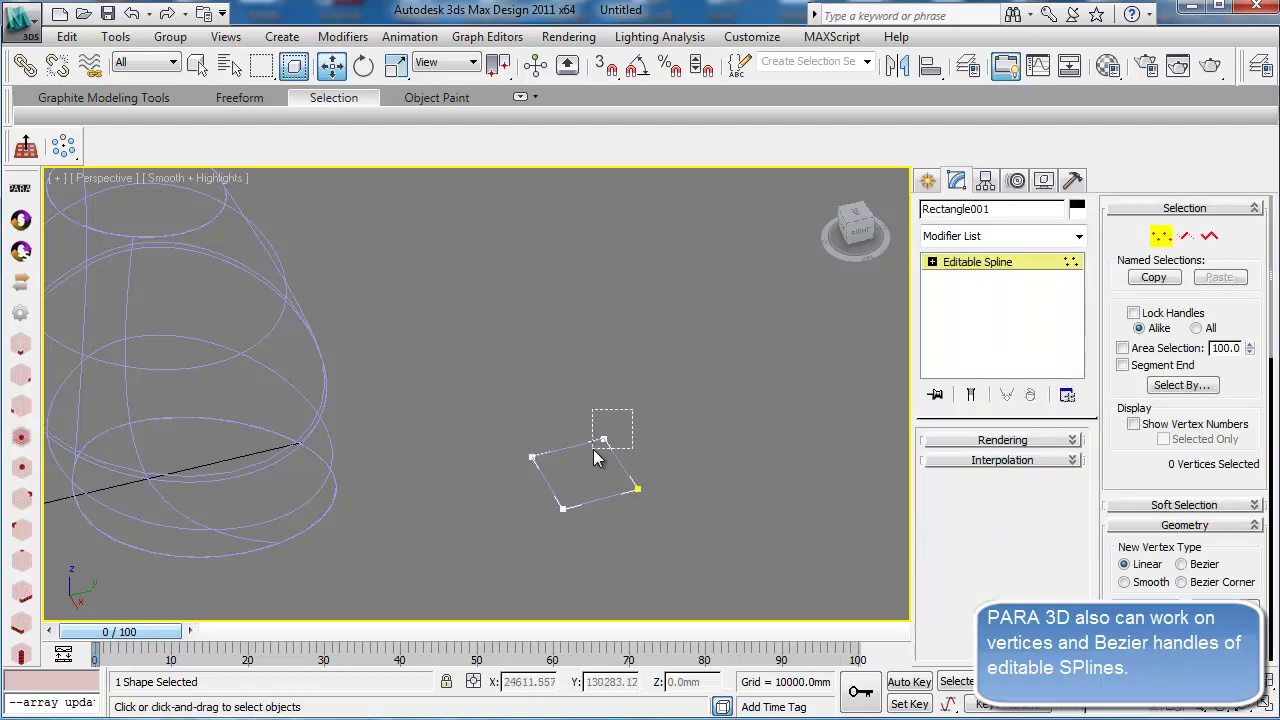
click(603, 441)
click(991, 262)
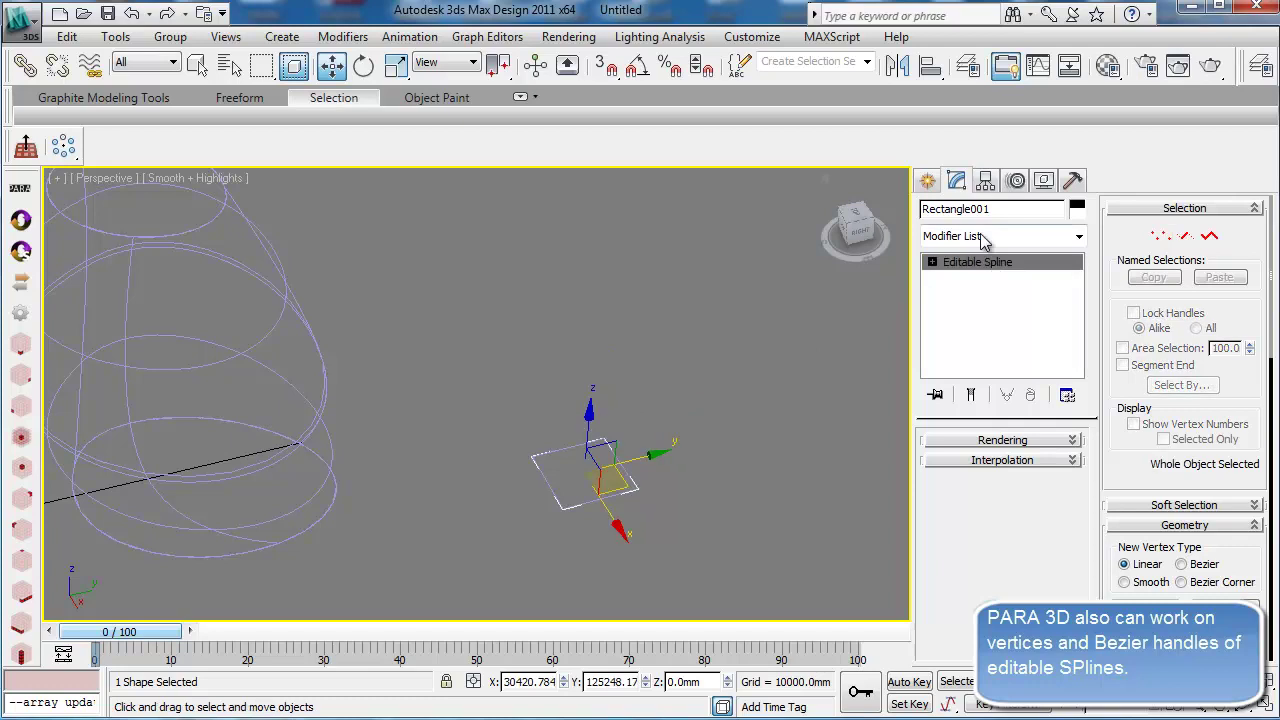
- Apply a Surface modifier to the editable spline rectangle
click(1000, 236)
key(s)
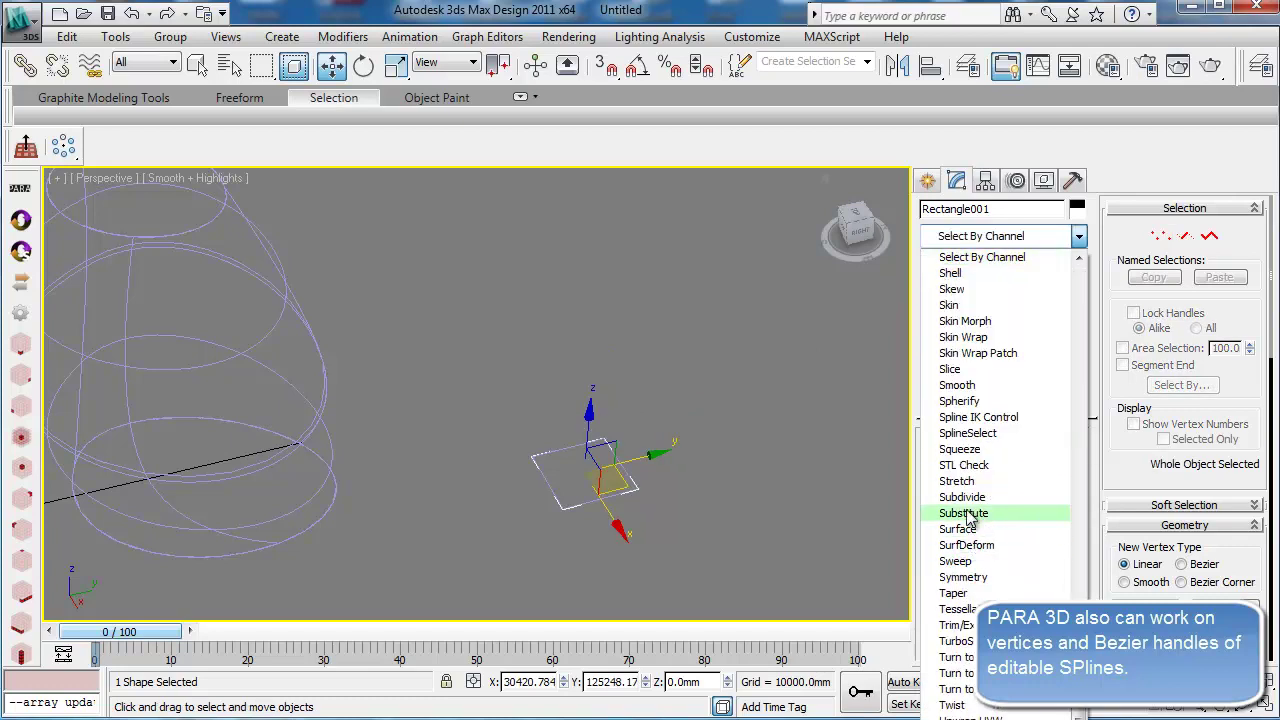
click(964, 529)
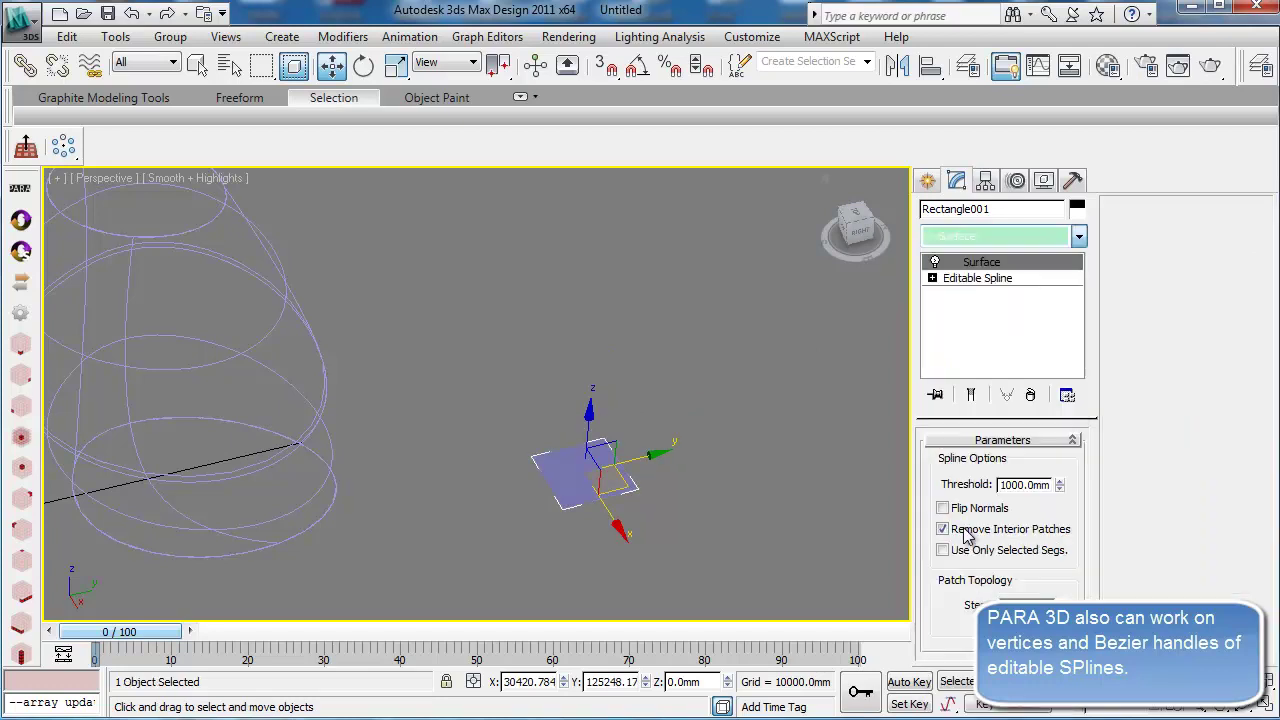
scroll(705, 524, up, 3)
scroll(705, 515, down, 4)
middle_drag(531, 420, 551, 443)
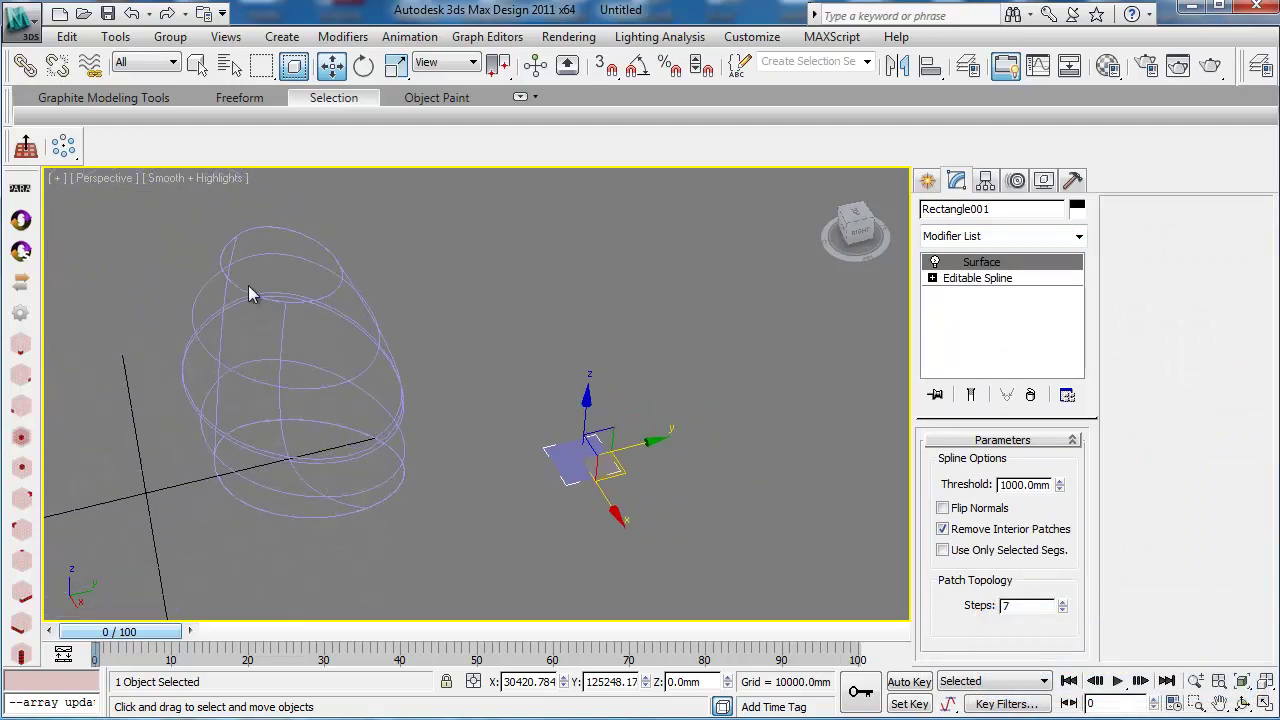
- Create a 10 × 10 × 1 PARA 3D copy array from the surfaced rectangle, applying transformations to its spline vertices
click(20, 190)
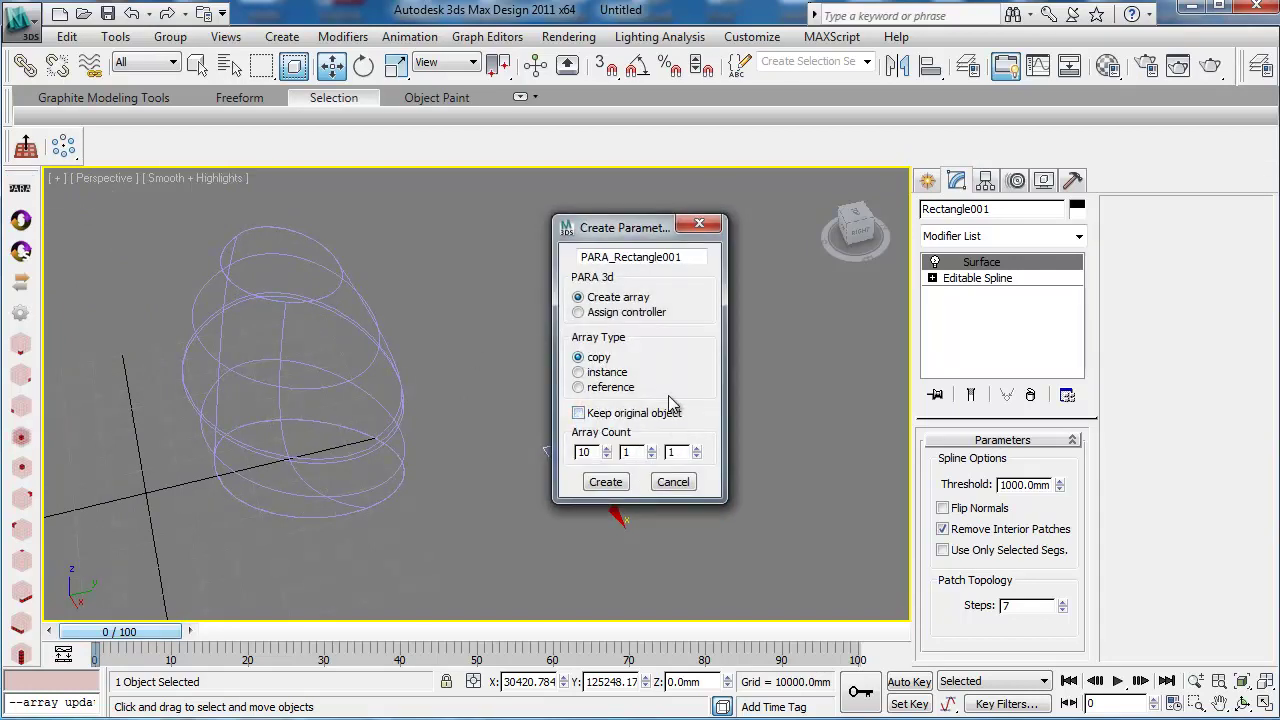
click(605, 482)
click(770, 435)
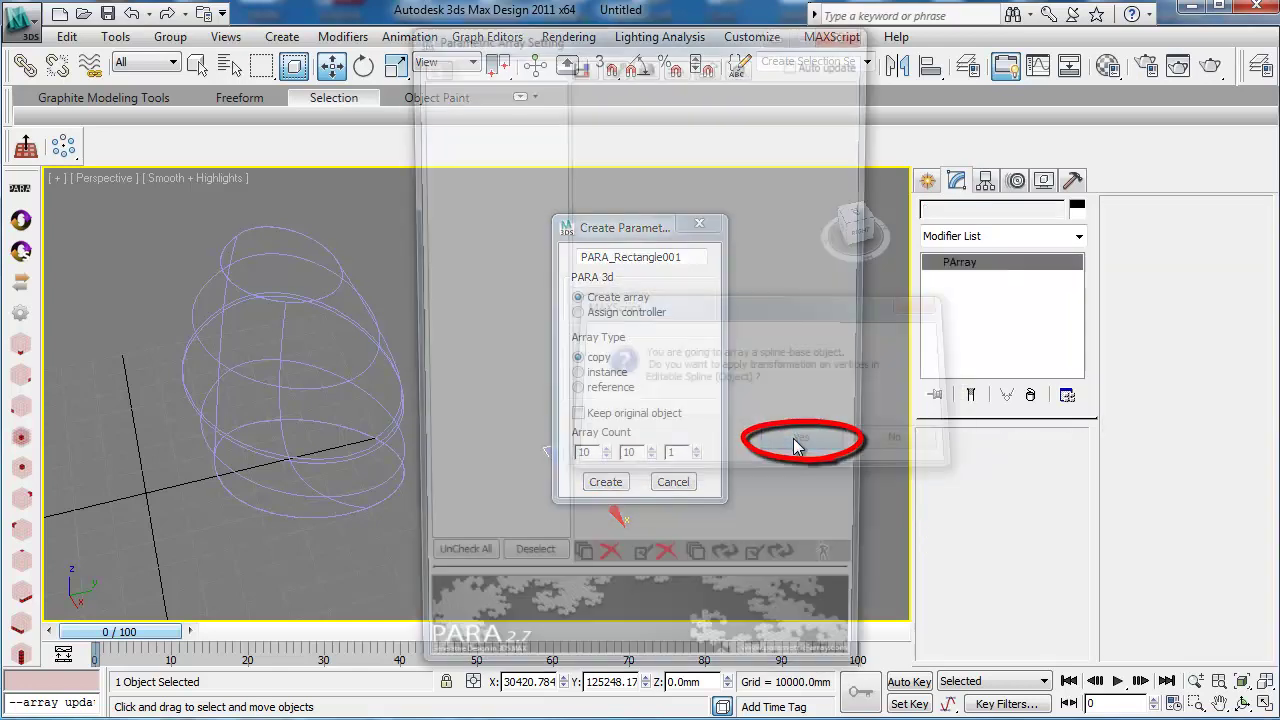
drag(572, 38, 198, 55)
middle_drag(590, 438, 750, 445)
- Expand the Editable Spline's Master branch and check all its knots, including both vertices and Bezier handles
click(52, 118)
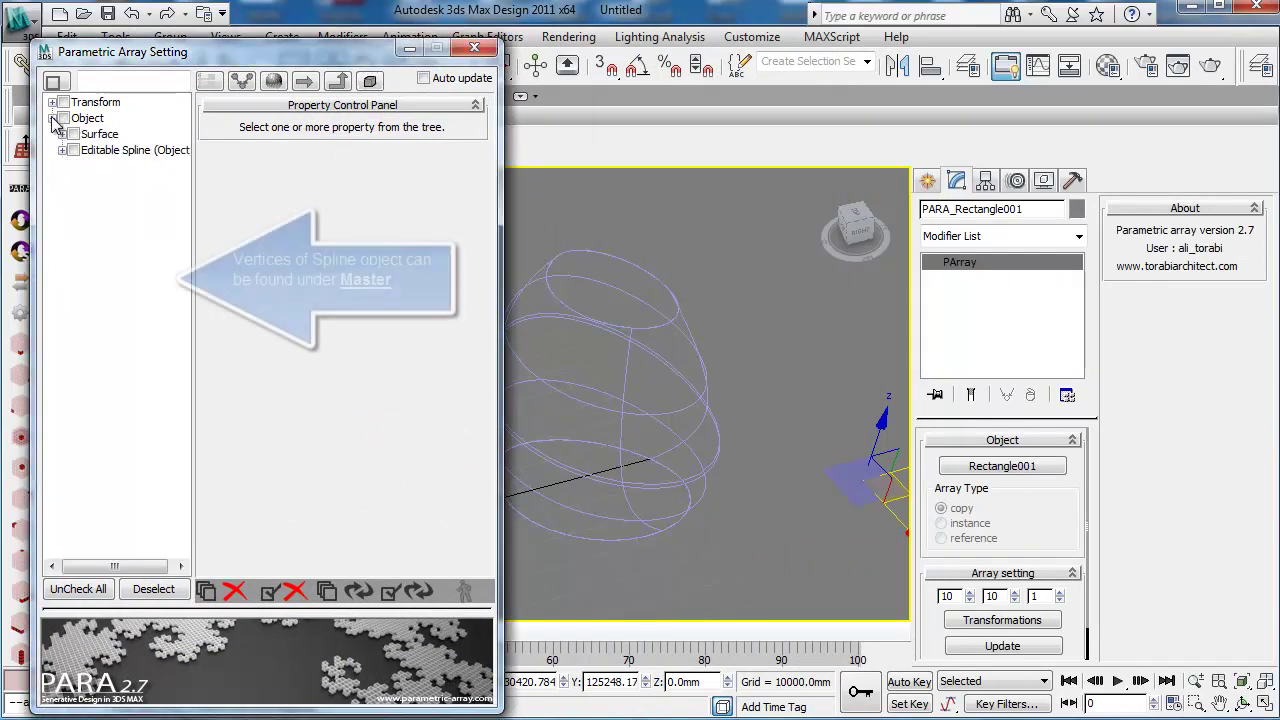
click(62, 150)
click(73, 278)
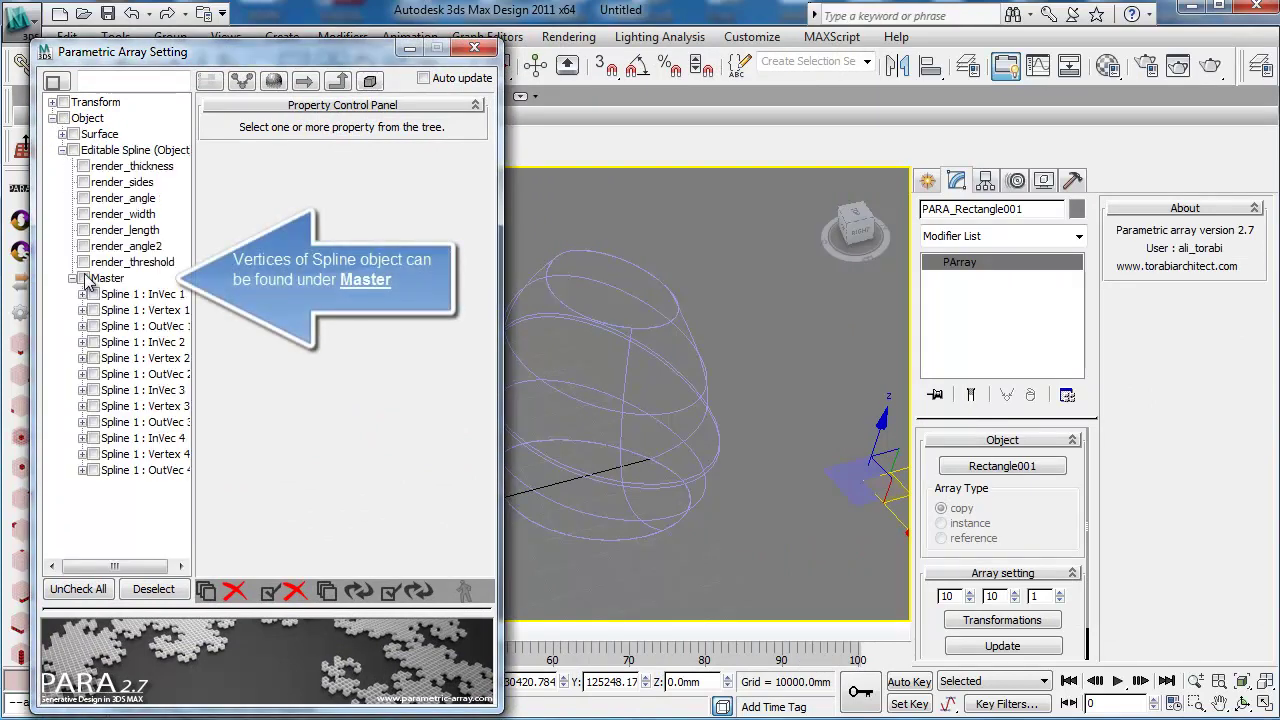
click(84, 278)
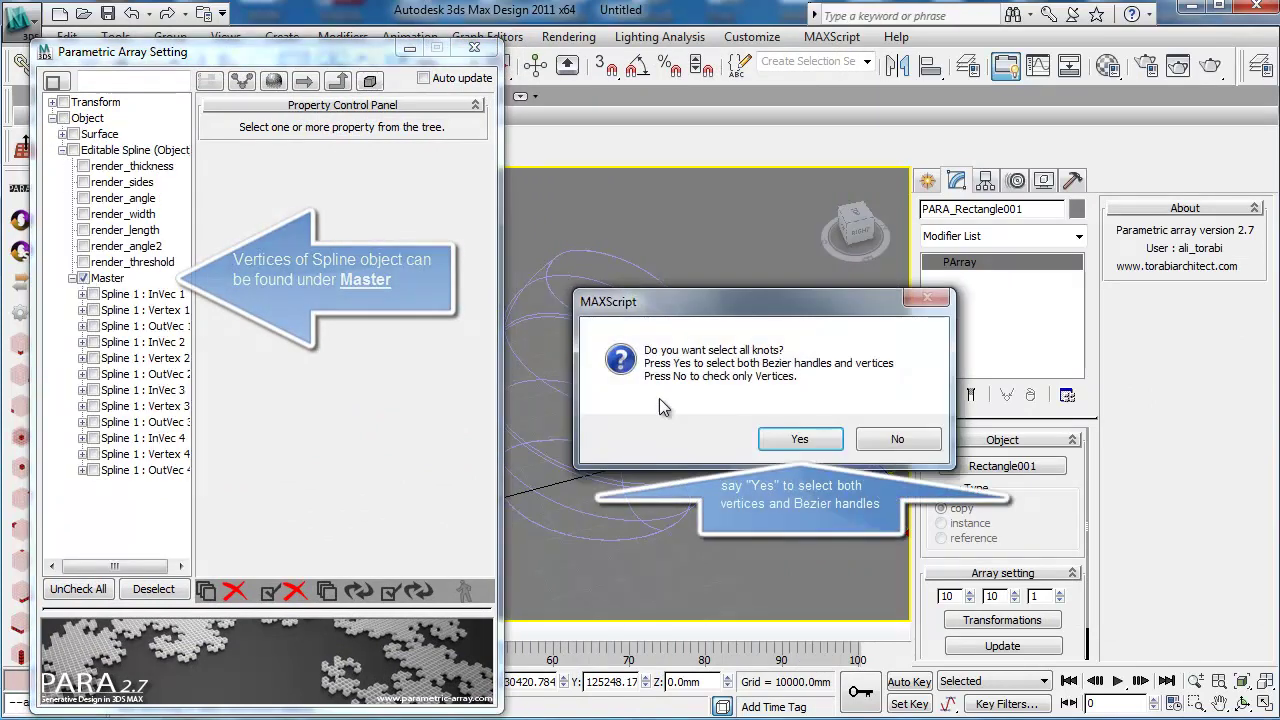
click(797, 434)
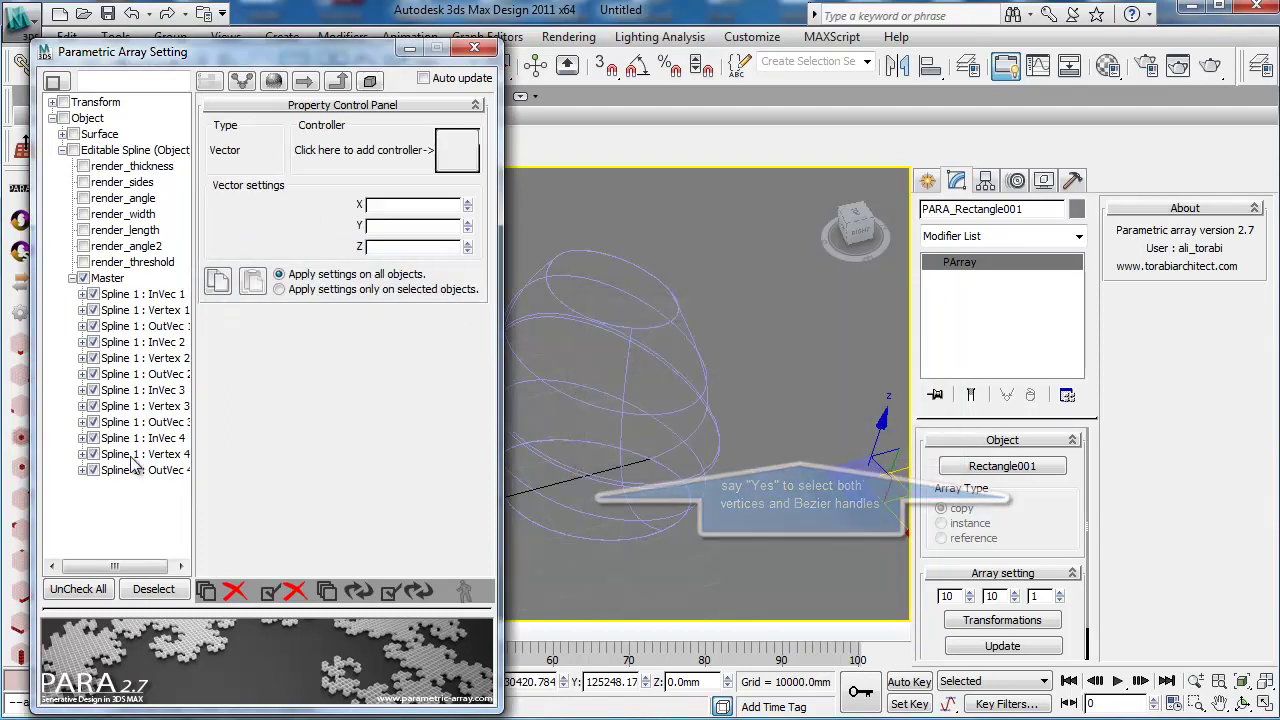
- Find the Surface Controller in the controller library and assign it to the checked spline knots as a copy
click(455, 154)
text(sur)
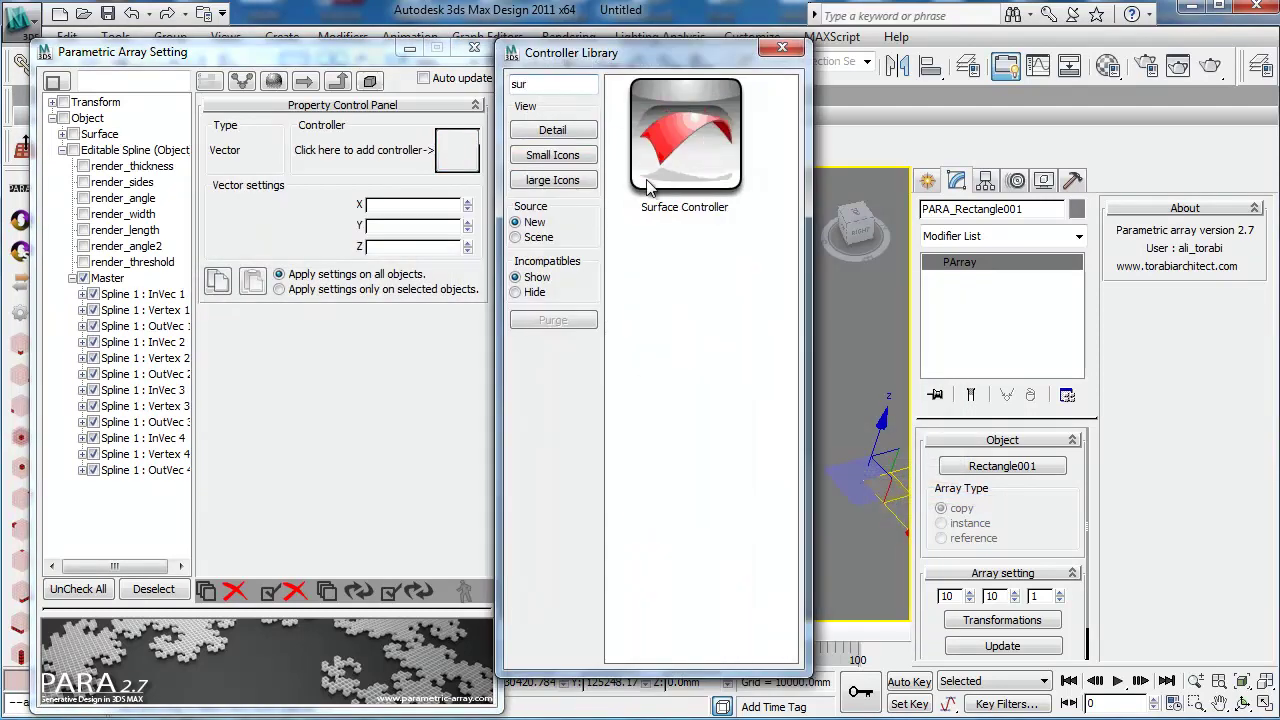
drag(648, 186, 476, 166)
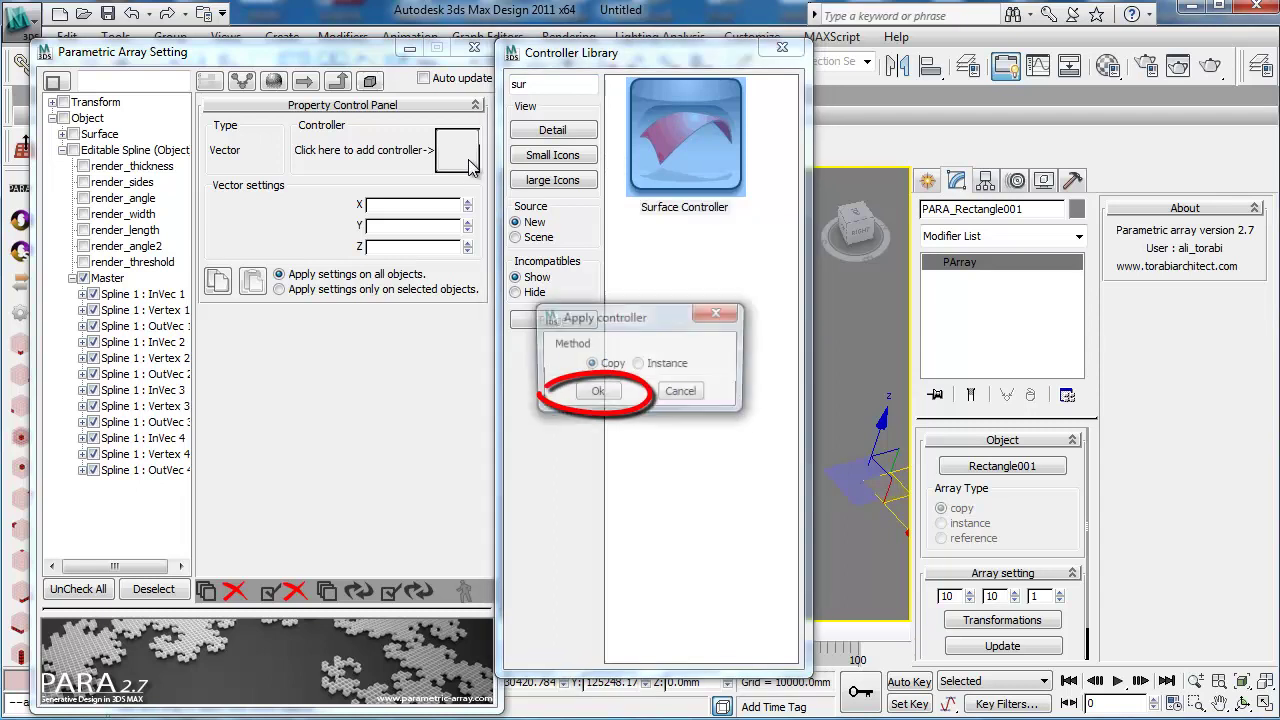
click(596, 393)
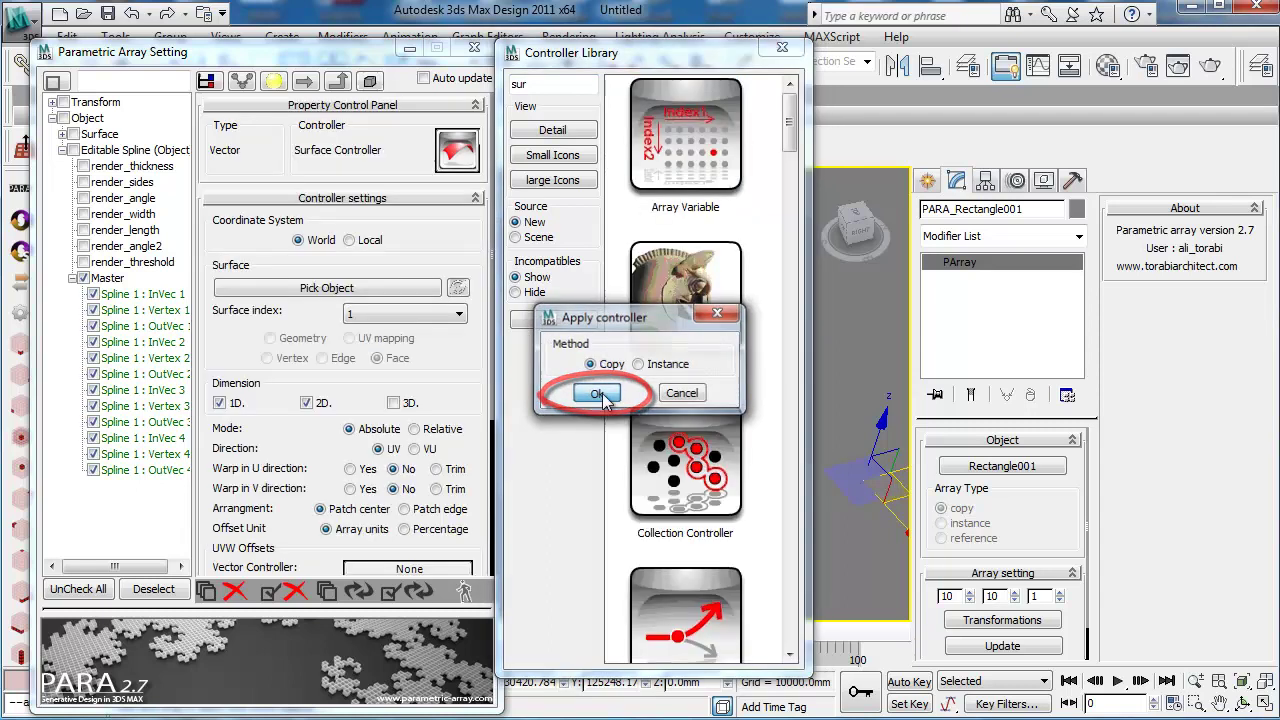
- Use the vase-shaped loft curve object as the controller's surface, update the array and show the viewport shaded
click(338, 288)
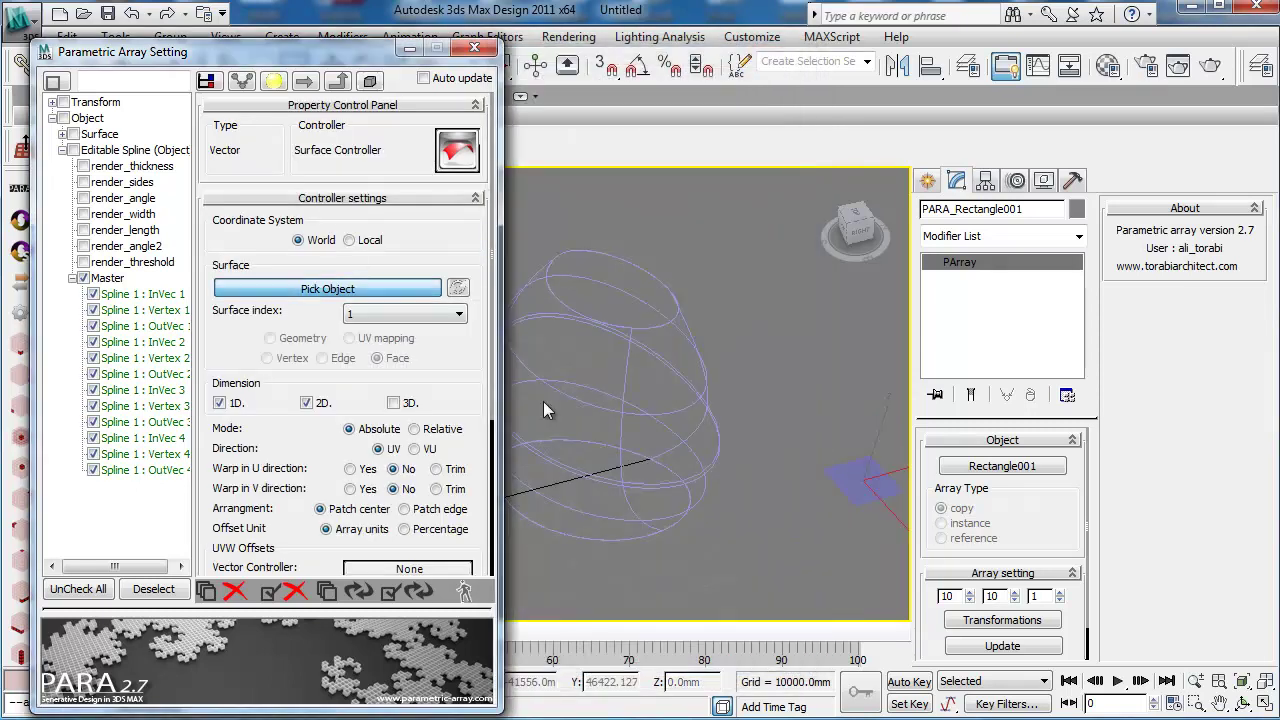
click(591, 420)
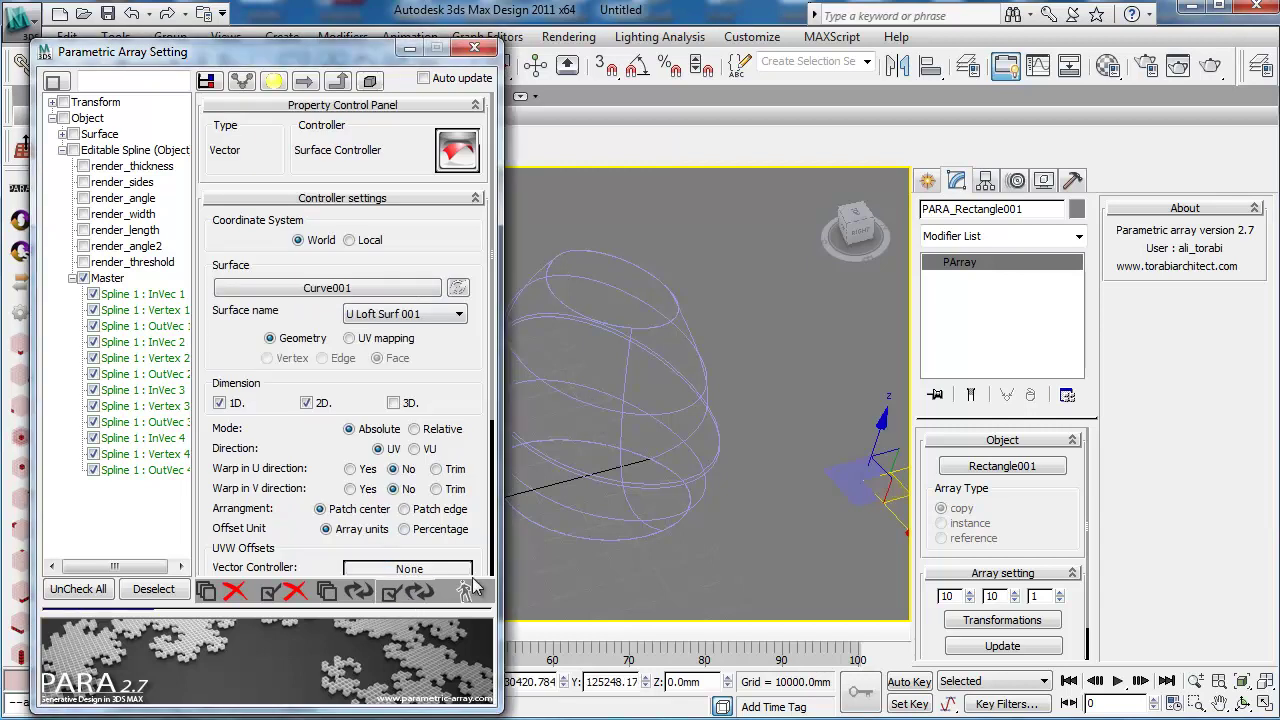
key(F3)
scroll(600, 440, up, 6)
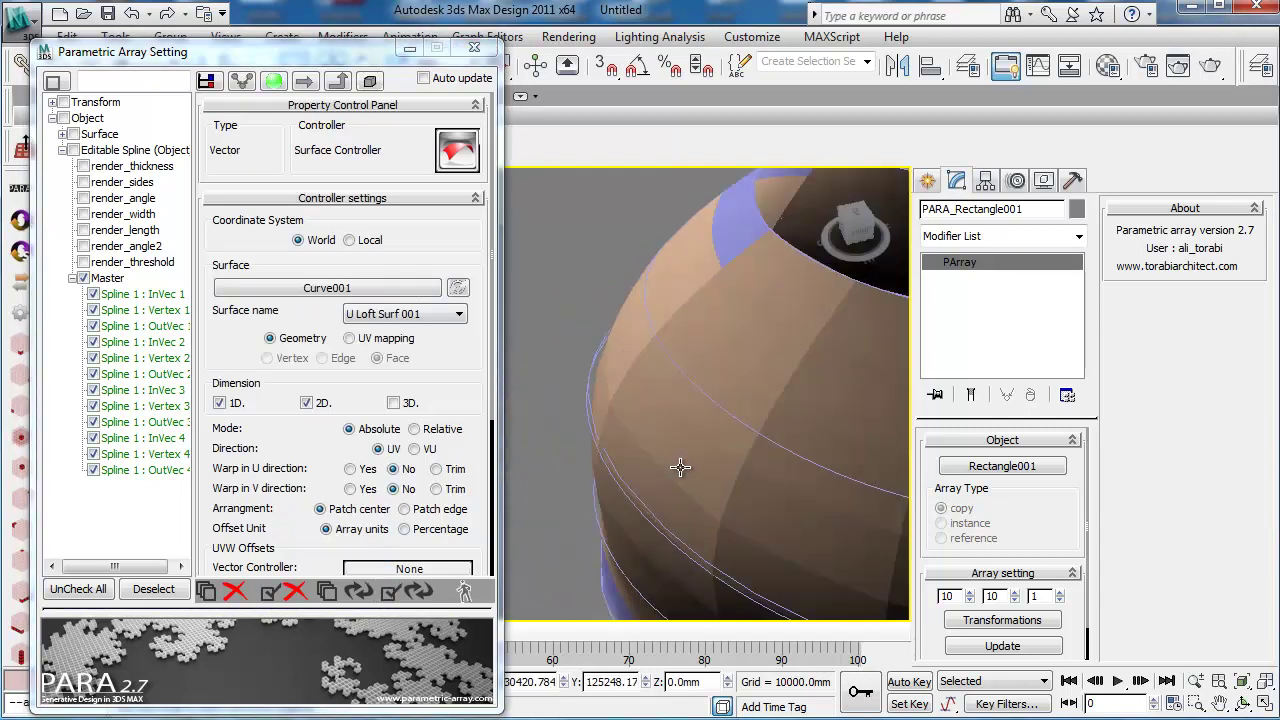
- Clear all checked properties and check only the InVec and OutVec tangent handles of the four spline vertices
click(80, 589)
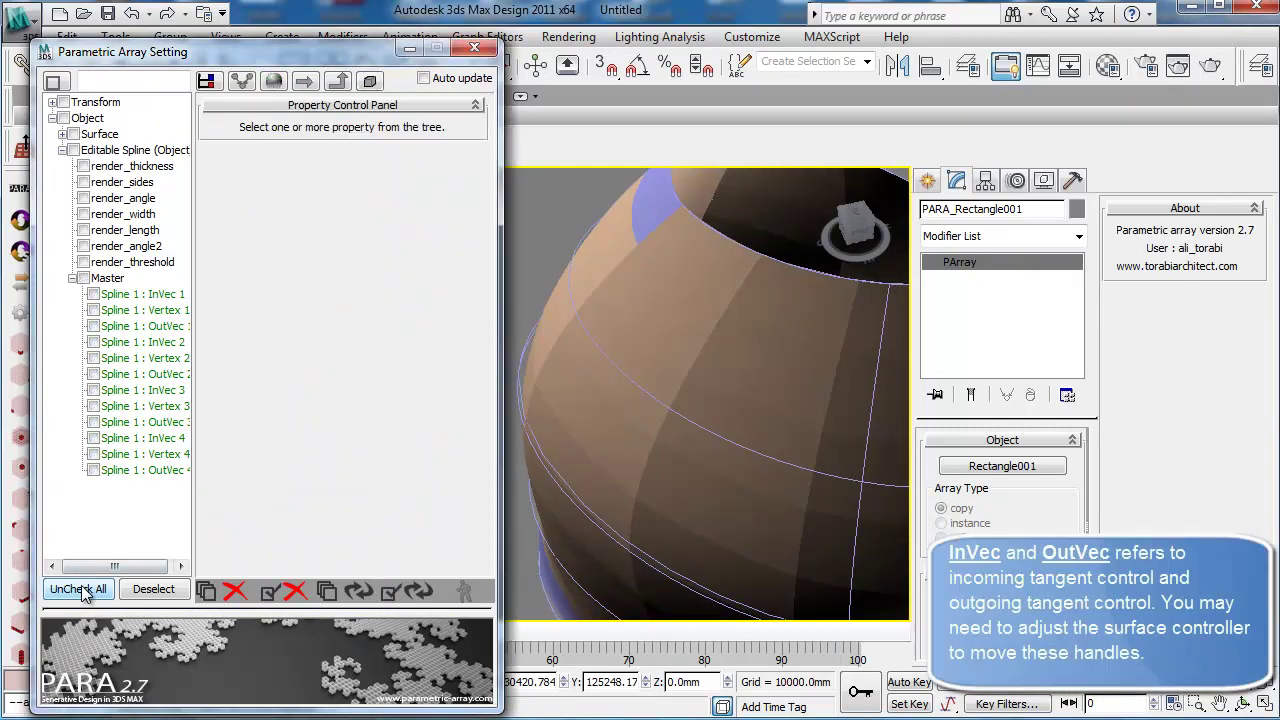
click(181, 566)
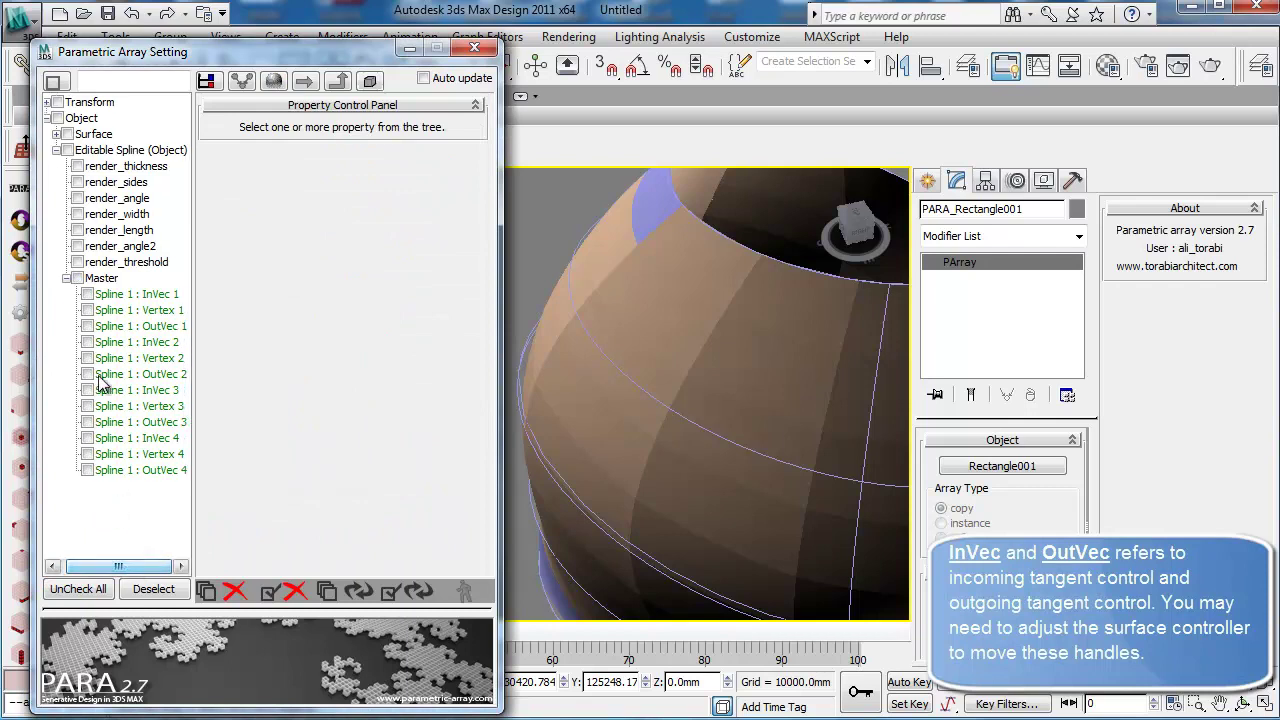
click(87, 294)
click(87, 326)
click(87, 342)
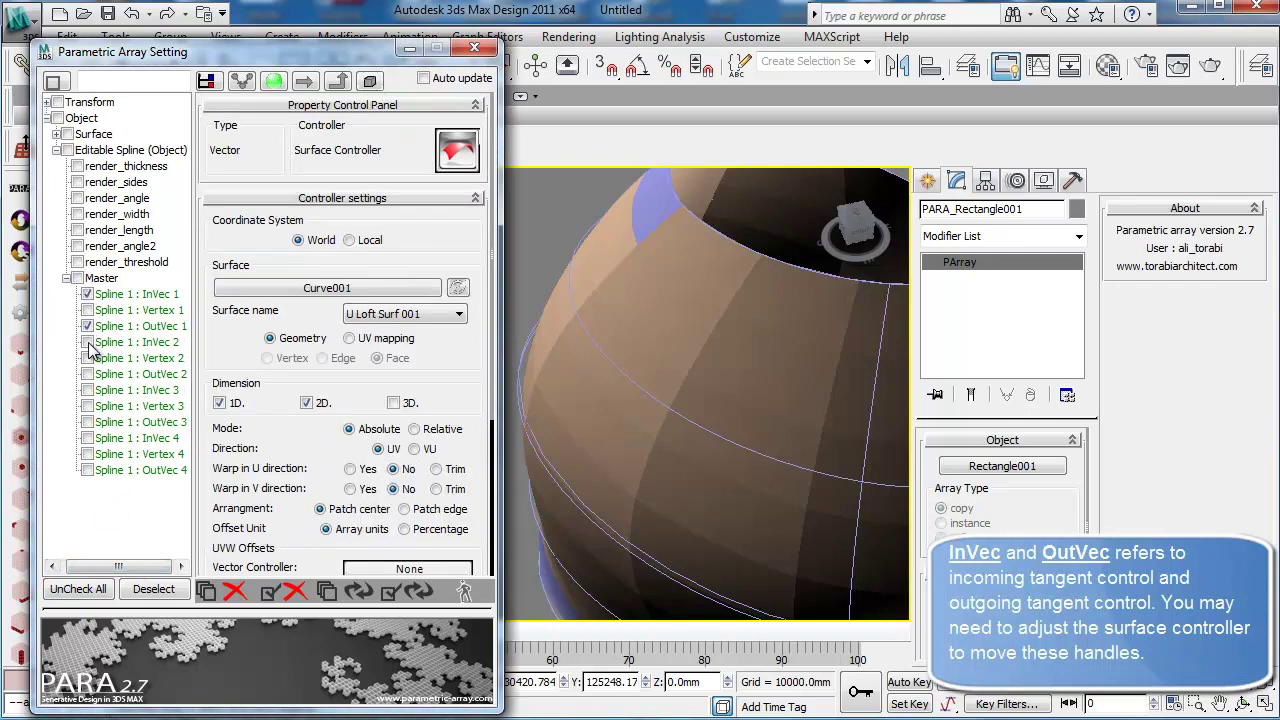
click(87, 374)
click(87, 390)
click(87, 470)
- Set the Z offset of the checked tangent handles to 2.0 and update the array
scroll(243, 505, down, 5)
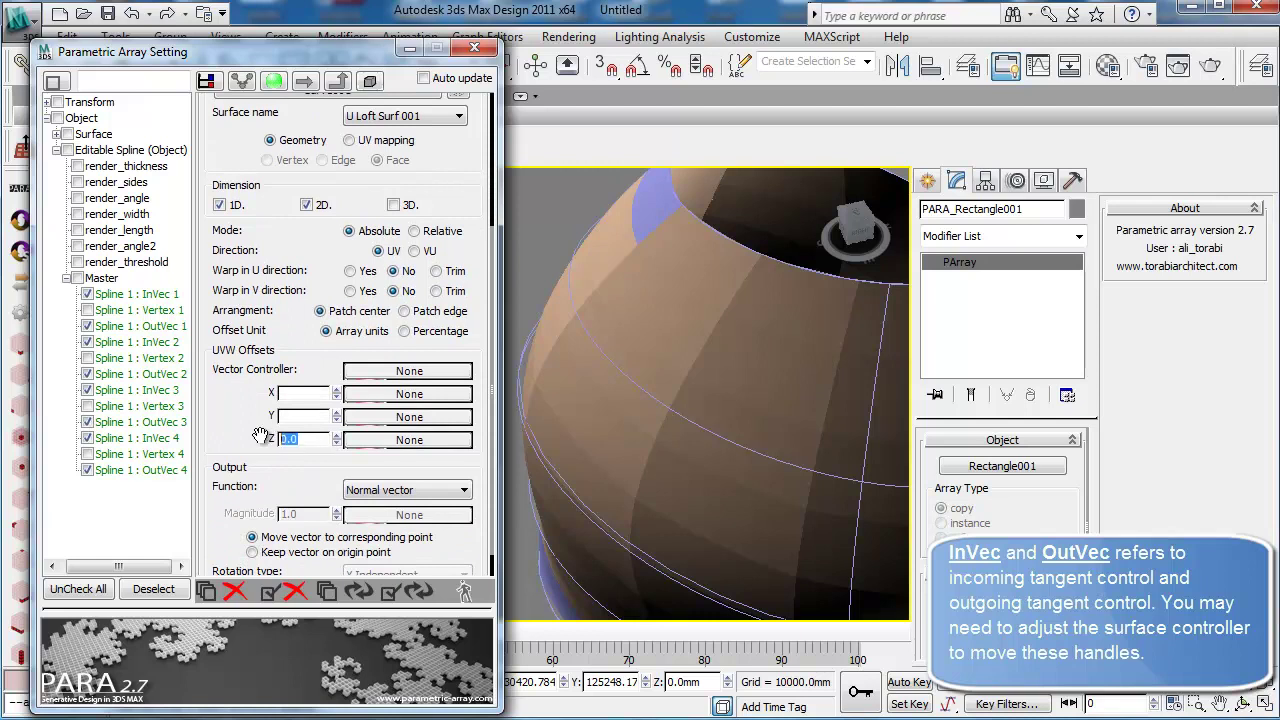
click(388, 594)
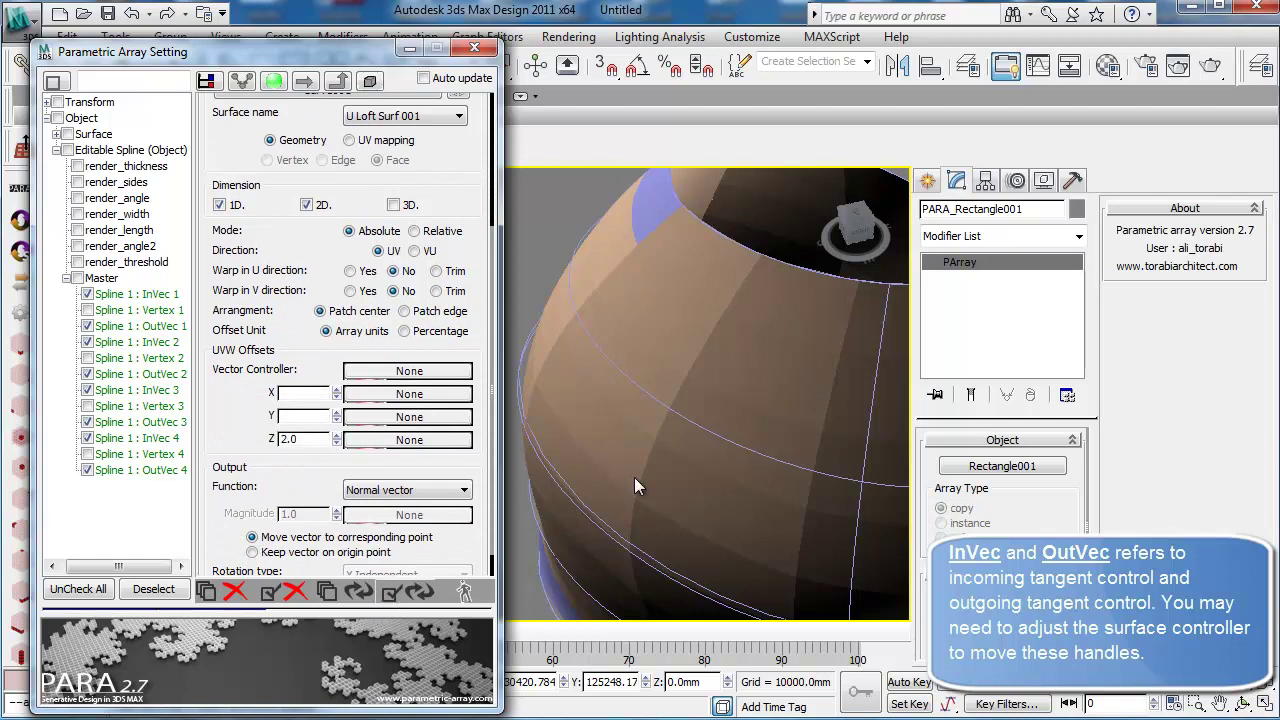
alt+middle_drag(645, 492, 675, 455)
- Set the tangent handles' Z offset to -2.0, update the array and inspect the curved panels on the vase
drag(316, 441, 246, 433)
text(-2)
key(Return)
click(389, 596)
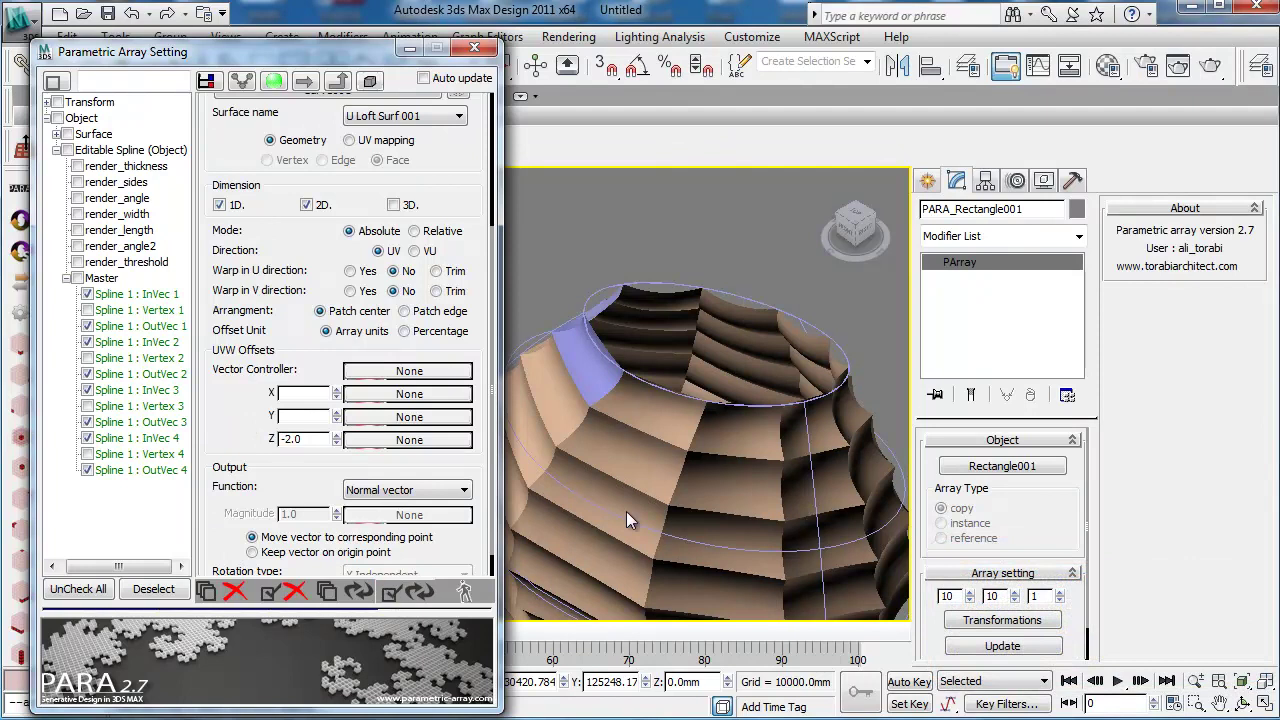
middle_drag(676, 507, 671, 380)
scroll(667, 395, down, 2)
alt+middle_drag(623, 436, 680, 514)
scroll(685, 491, up, 2)
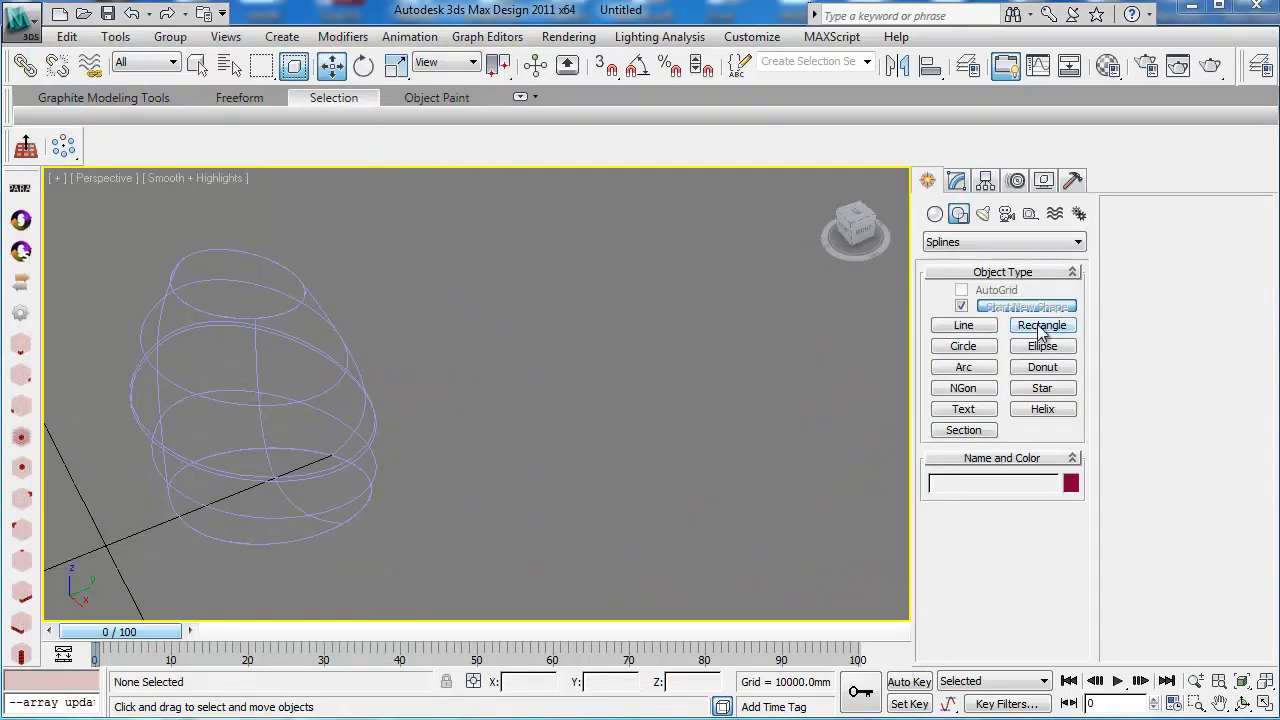
- Draw a rectangle spline about 17251 mm long on the ground beside the vase wireframe and frame it from above
click(1043, 326)
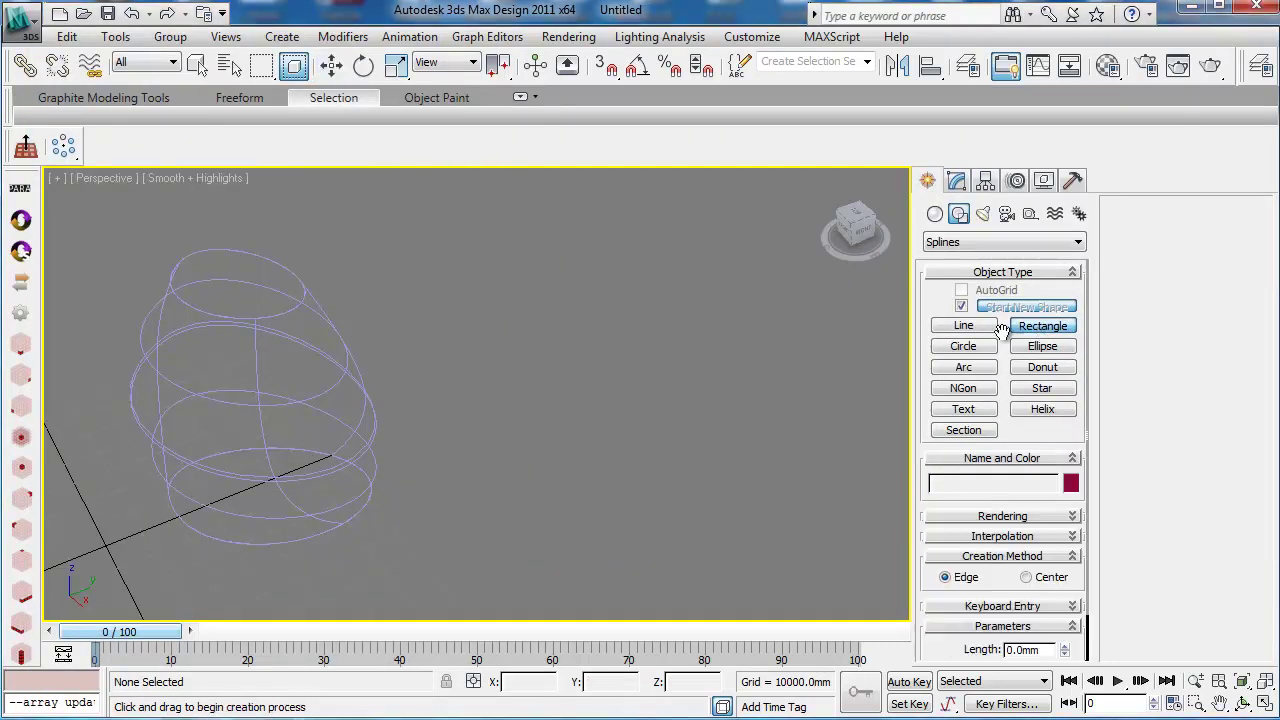
drag(472, 455, 547, 456)
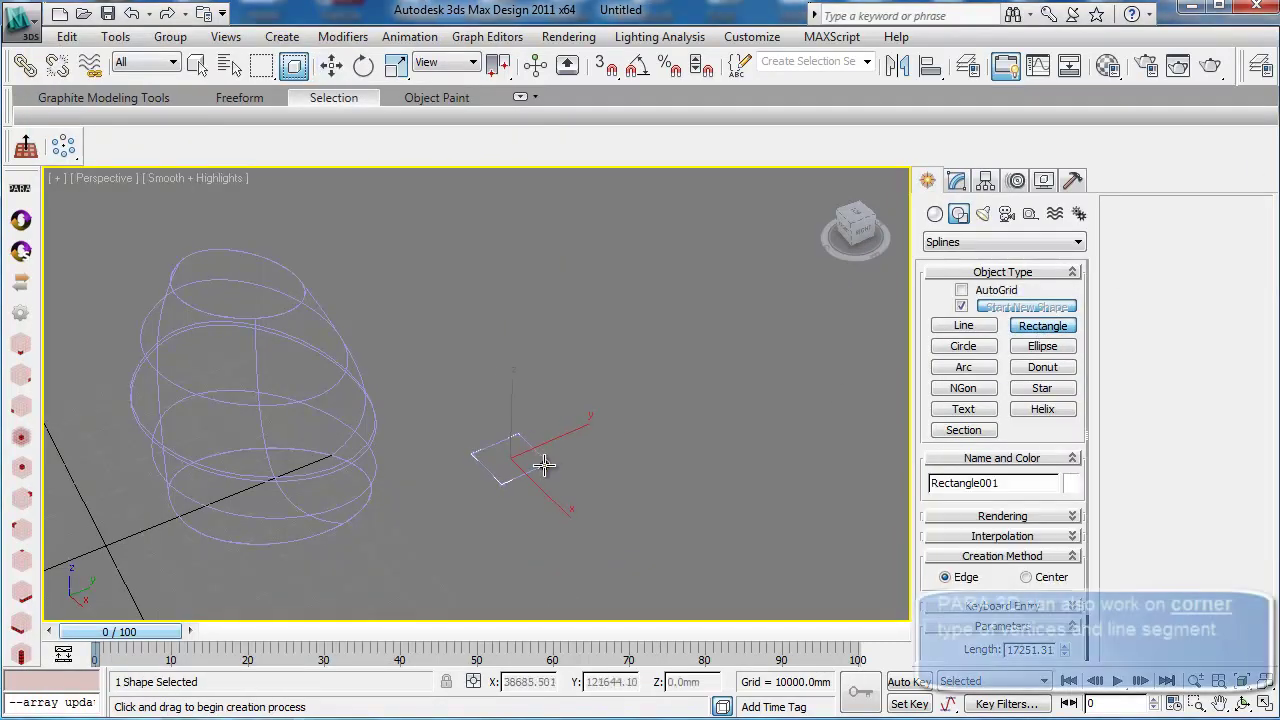
key(t)
key(z)
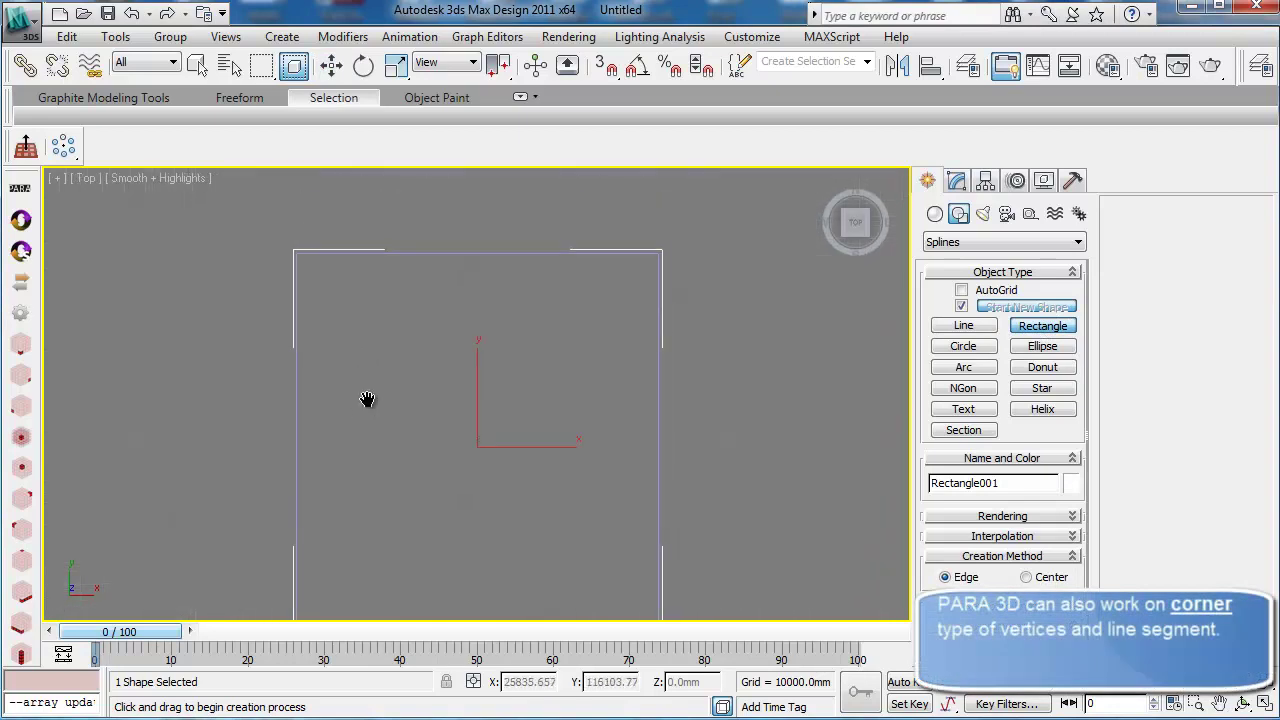
- Draw two crossing lines along the rectangle's diagonals, snapping their ends to its corners
click(963, 326)
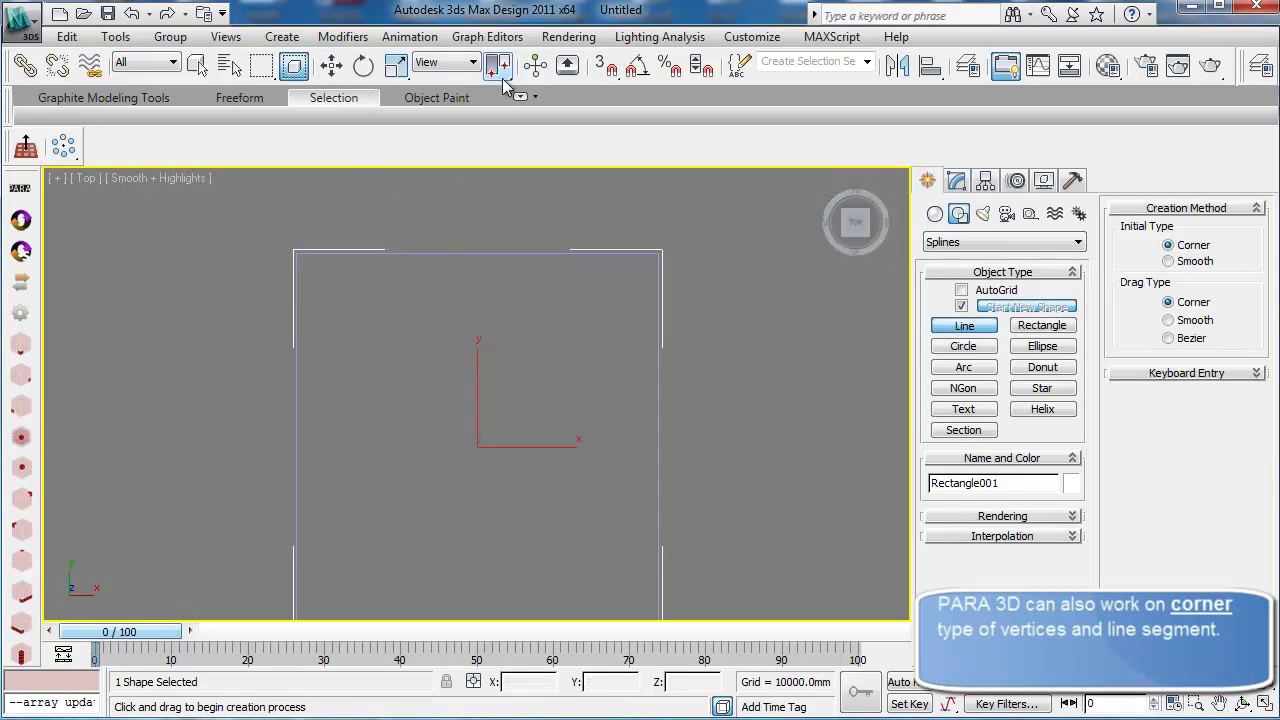
key(z)
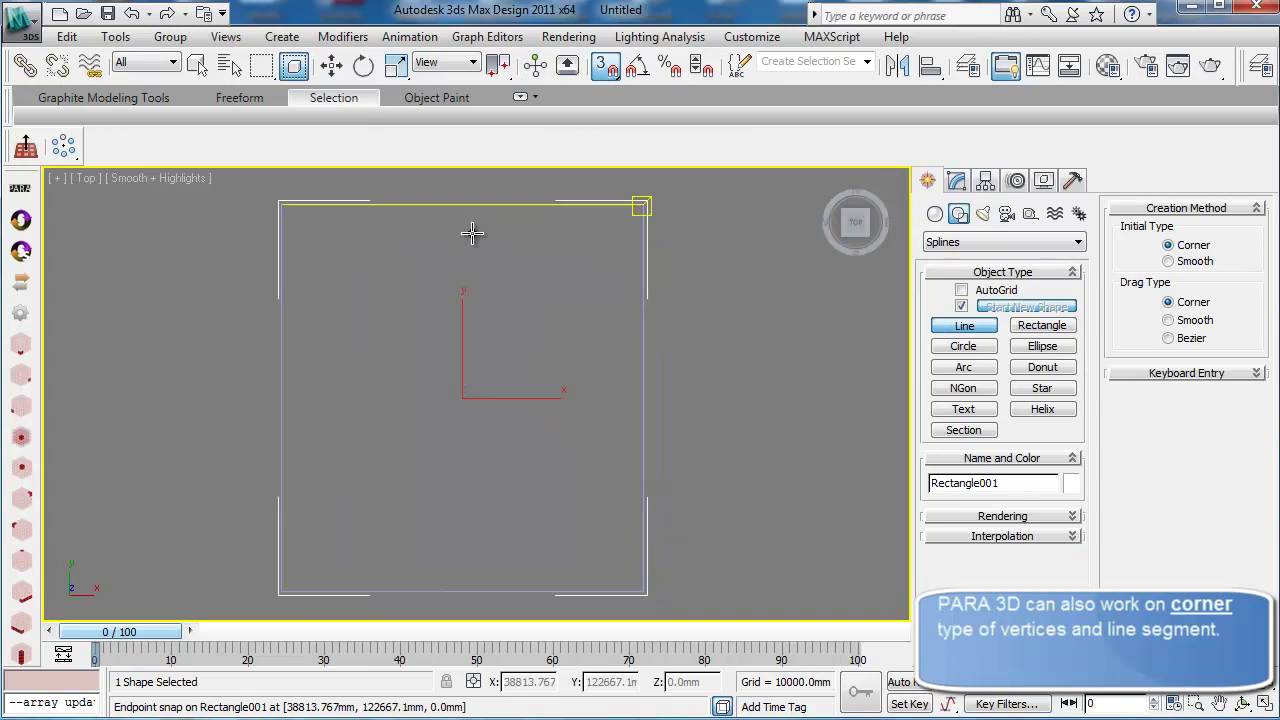
click(281, 205)
click(642, 591)
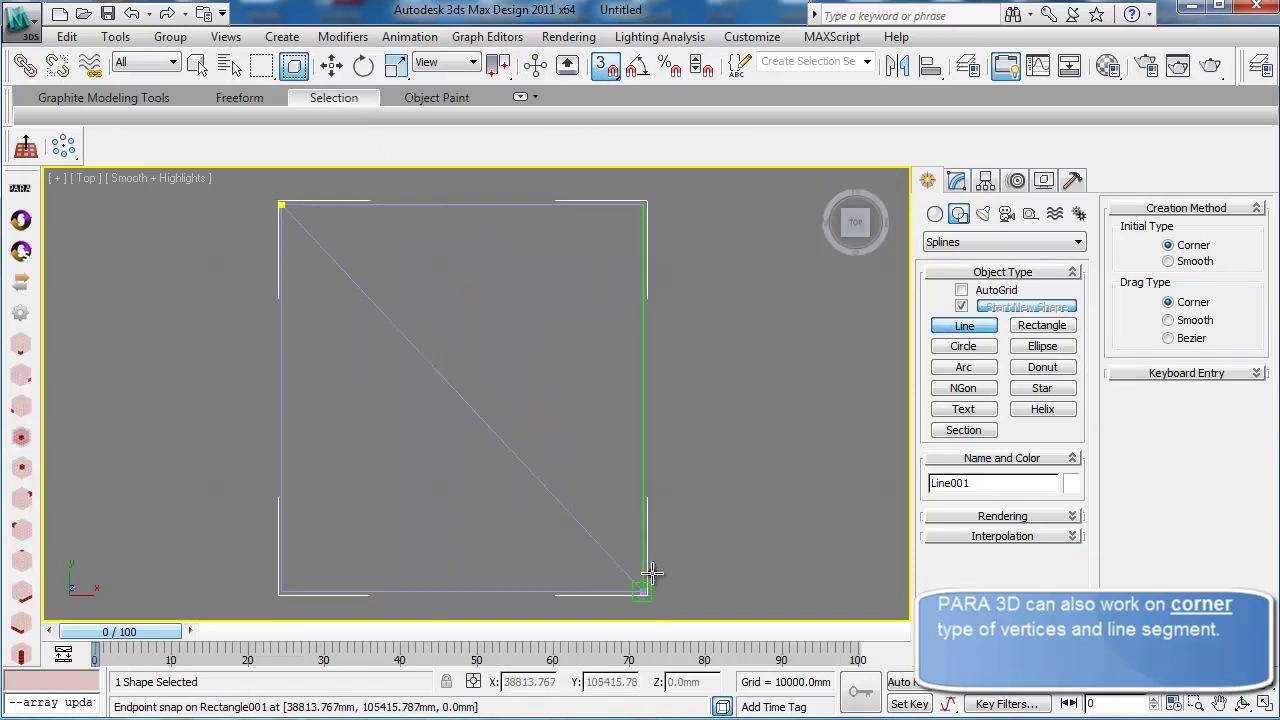
click(642, 206)
right_click(600, 310)
click(306, 580)
right_click(308, 580)
right_click(440, 572)
- Delete the guide rectangle and attach the two diagonal lines into a single shape, with snapping turned off
click(453, 593)
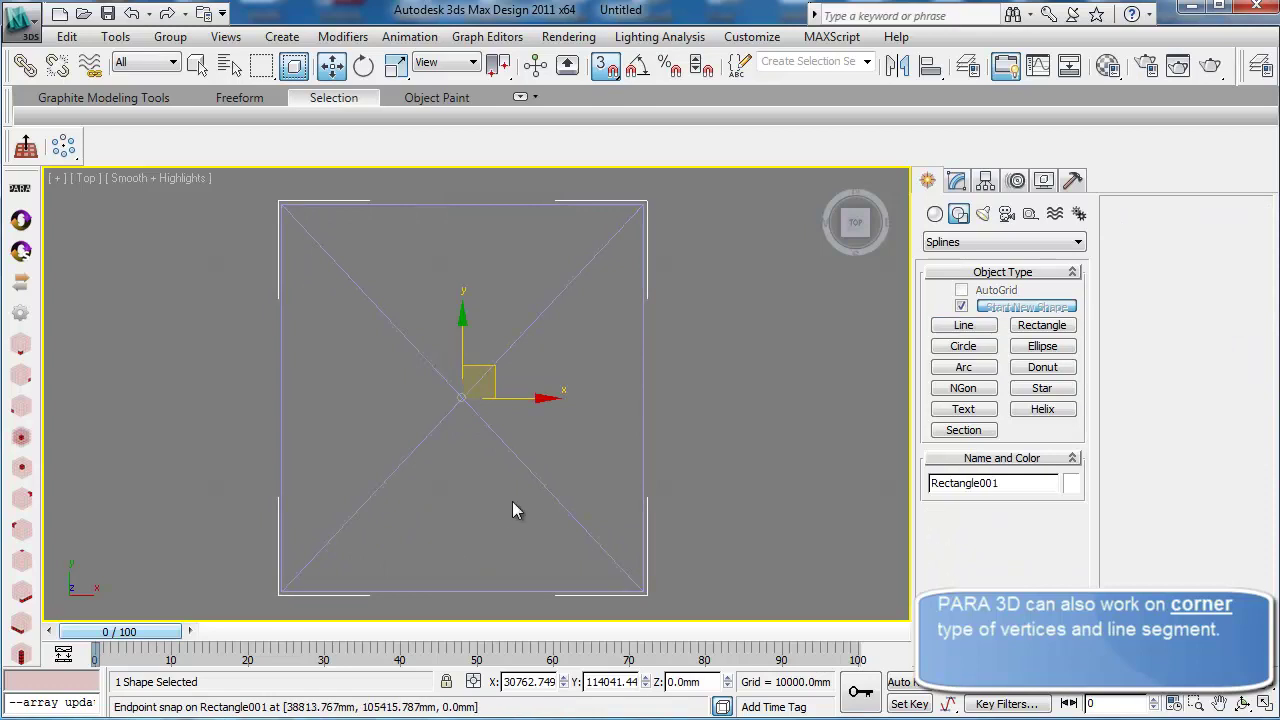
key(Delete)
click(957, 183)
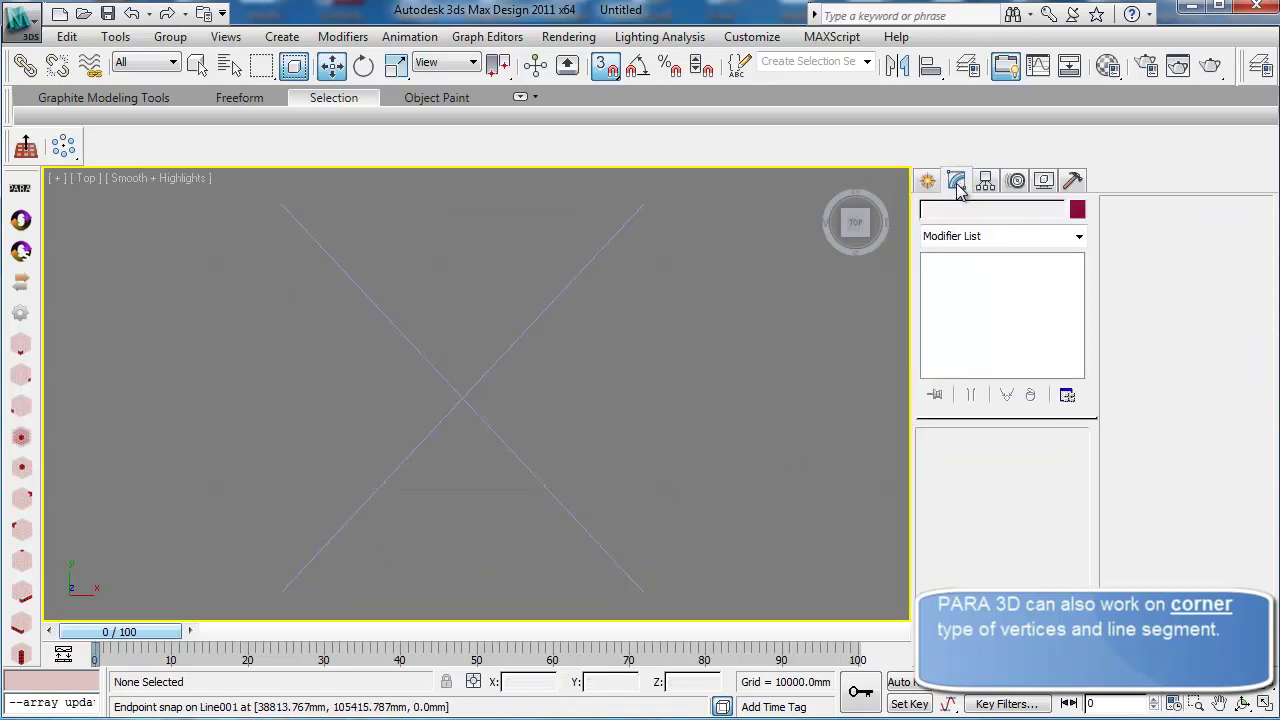
click(543, 308)
key(s)
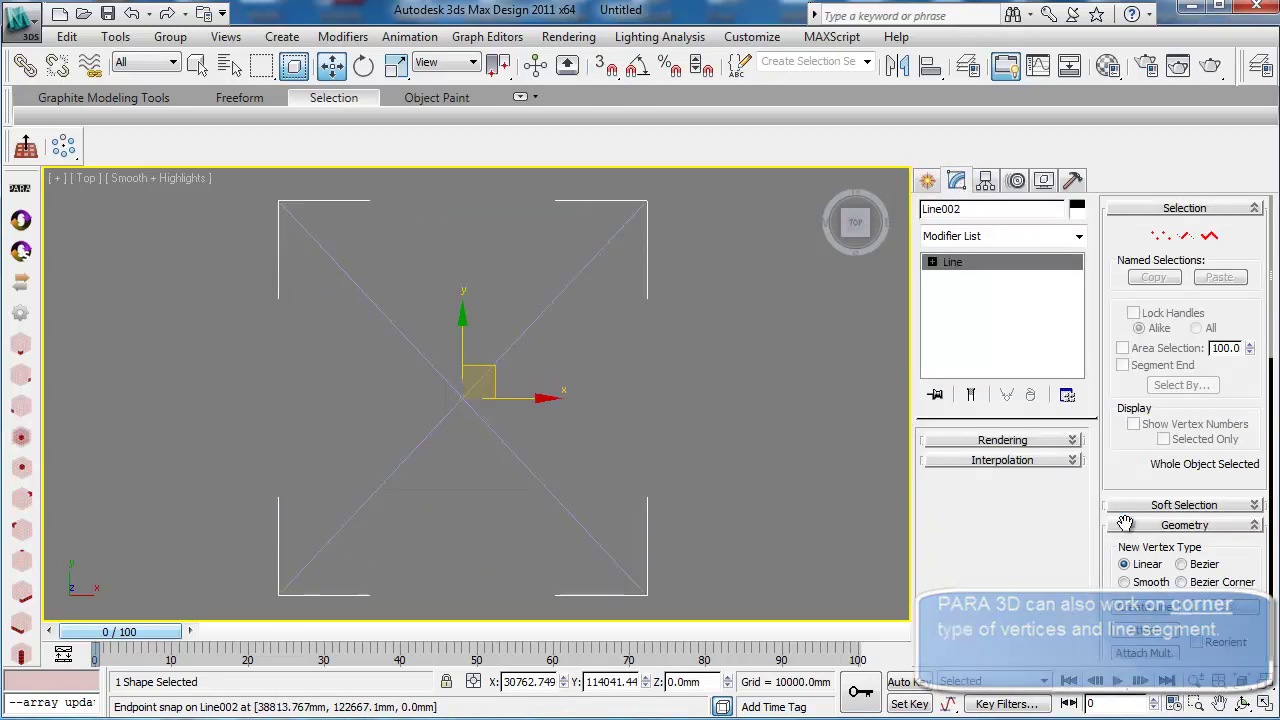
key(q)
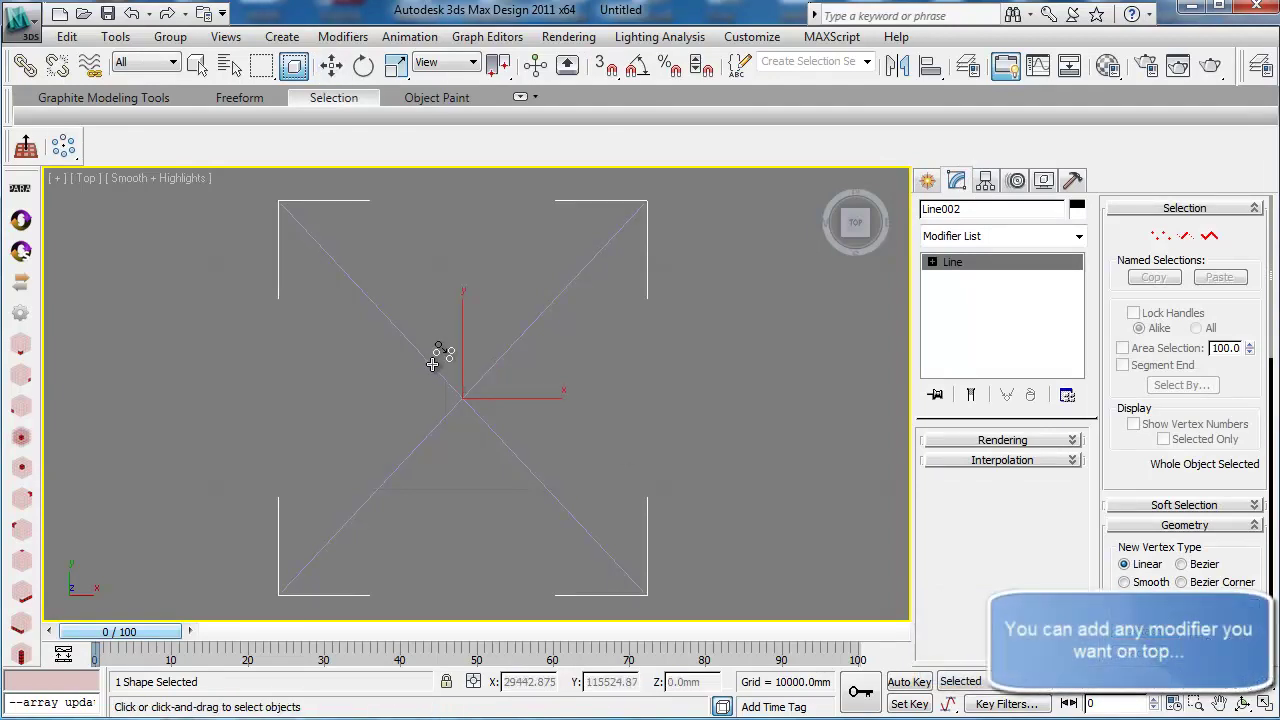
key(w)
- Apply a Sweep modifier to the crossed lines and choose Bar as its built-in section
click(1007, 237)
scroll(958, 593, down, 3)
scroll(958, 593, down, 20)
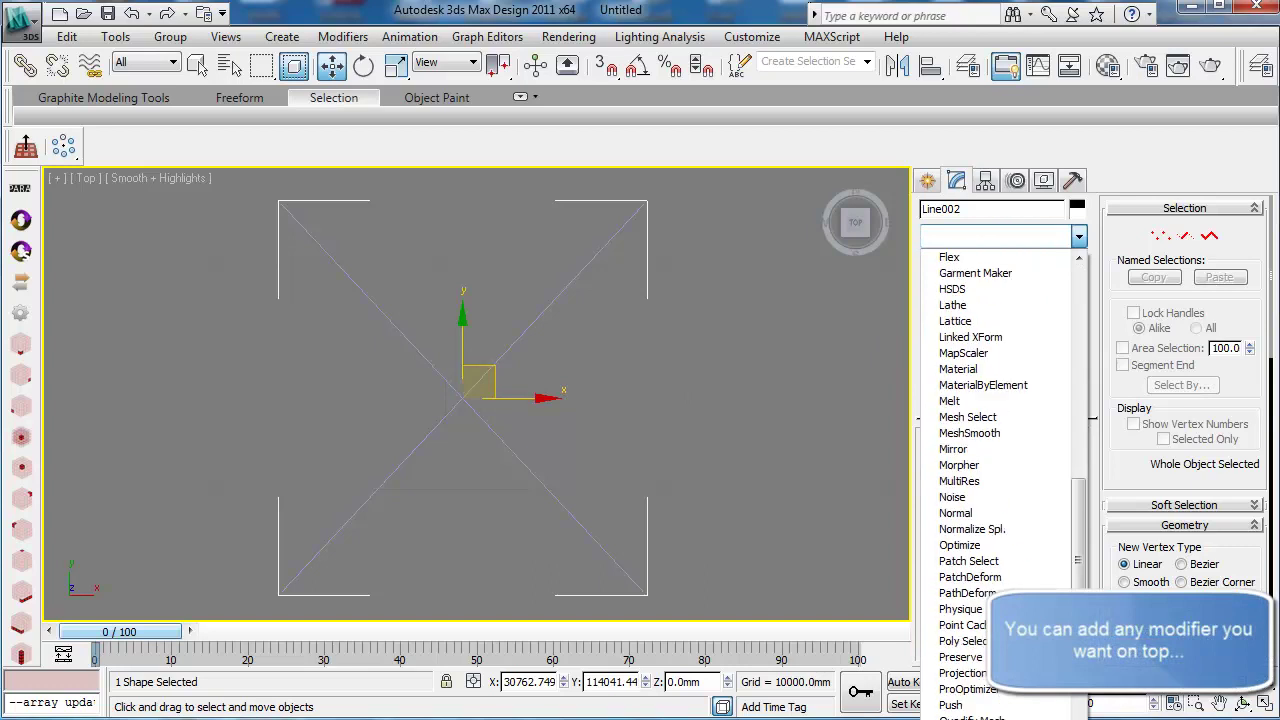
click(960, 562)
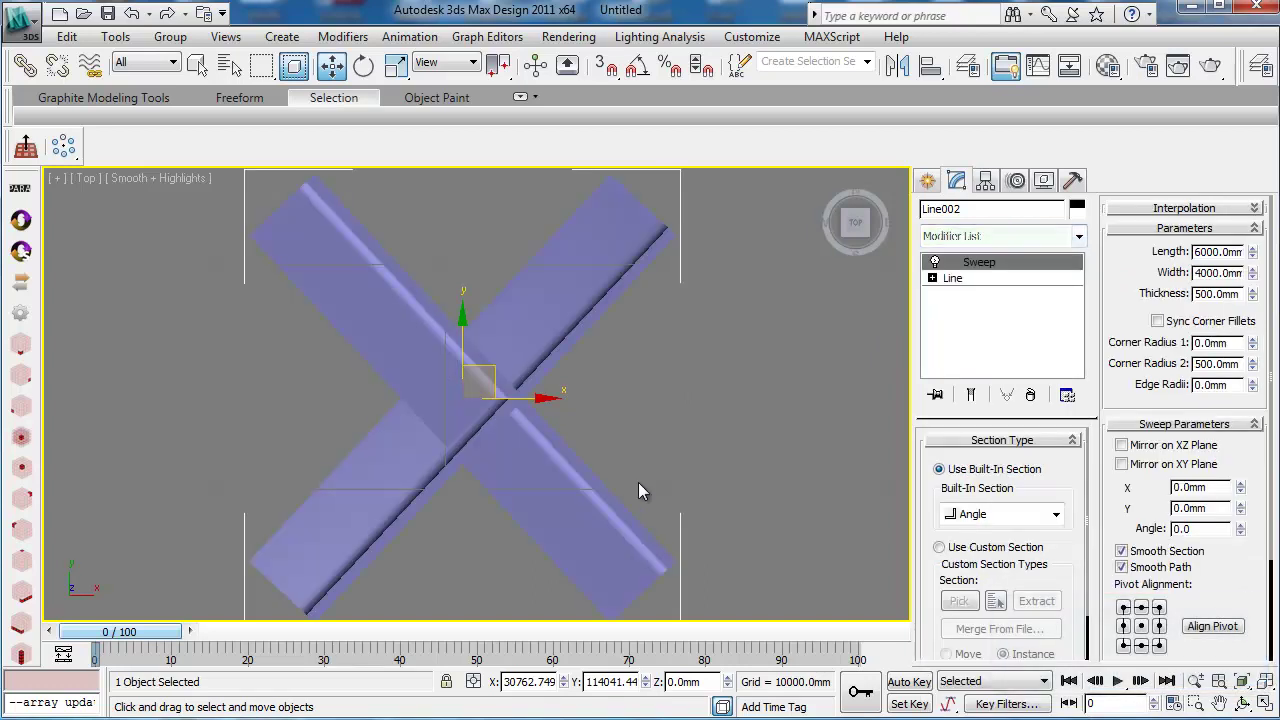
key(p)
alt+middle_drag(487, 533, 496, 410)
click(1000, 514)
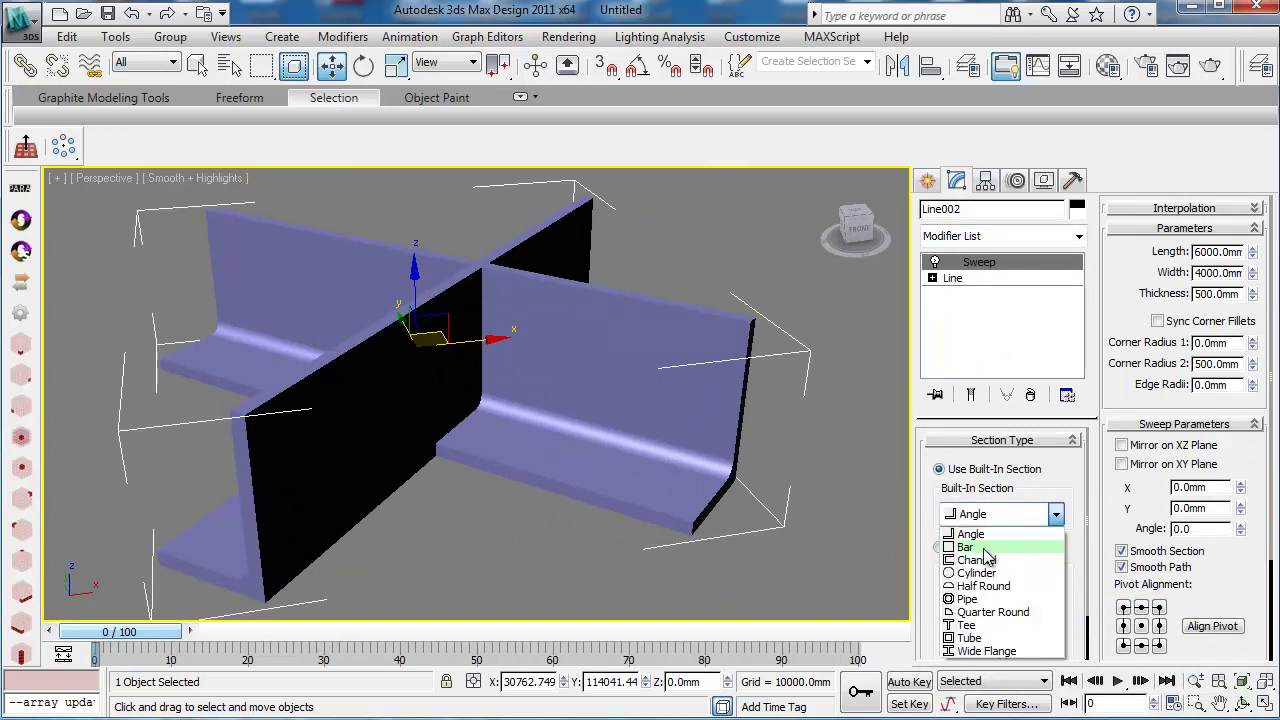
click(966, 547)
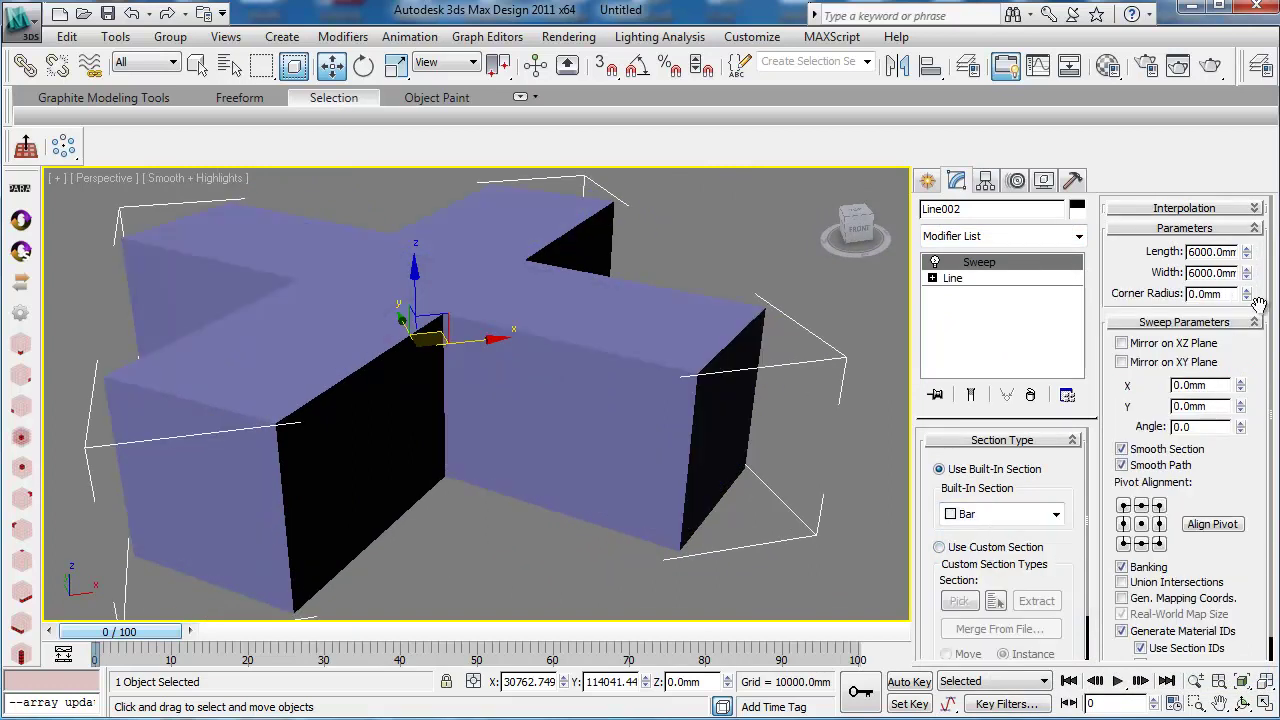
- Reduce the swept bar section to 2580 mm length and 960 mm width
drag(1247, 261, 1247, 322)
scroll(469, 411, down, 5)
alt+middle_drag(446, 446, 358, 519)
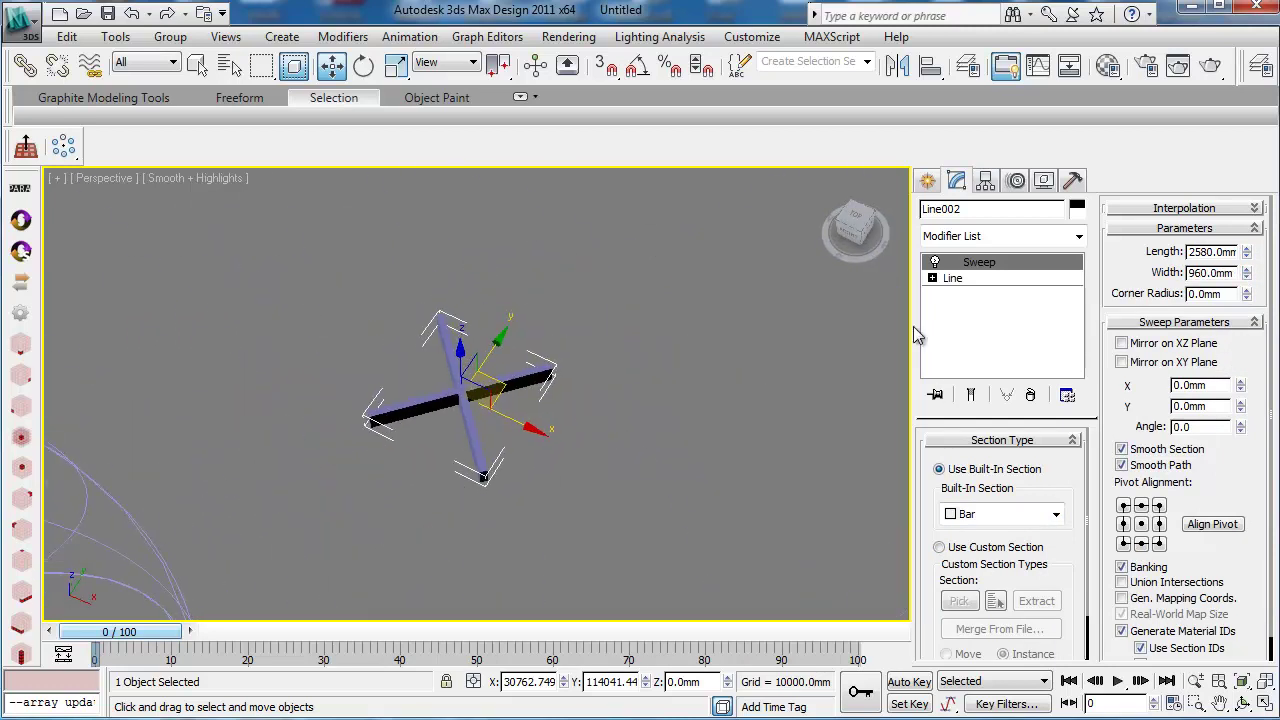
- Set all four vertices of the crossed line shape below the Sweep modifier to the Corner type
click(931, 278)
click(969, 294)
key(ctrl+a)
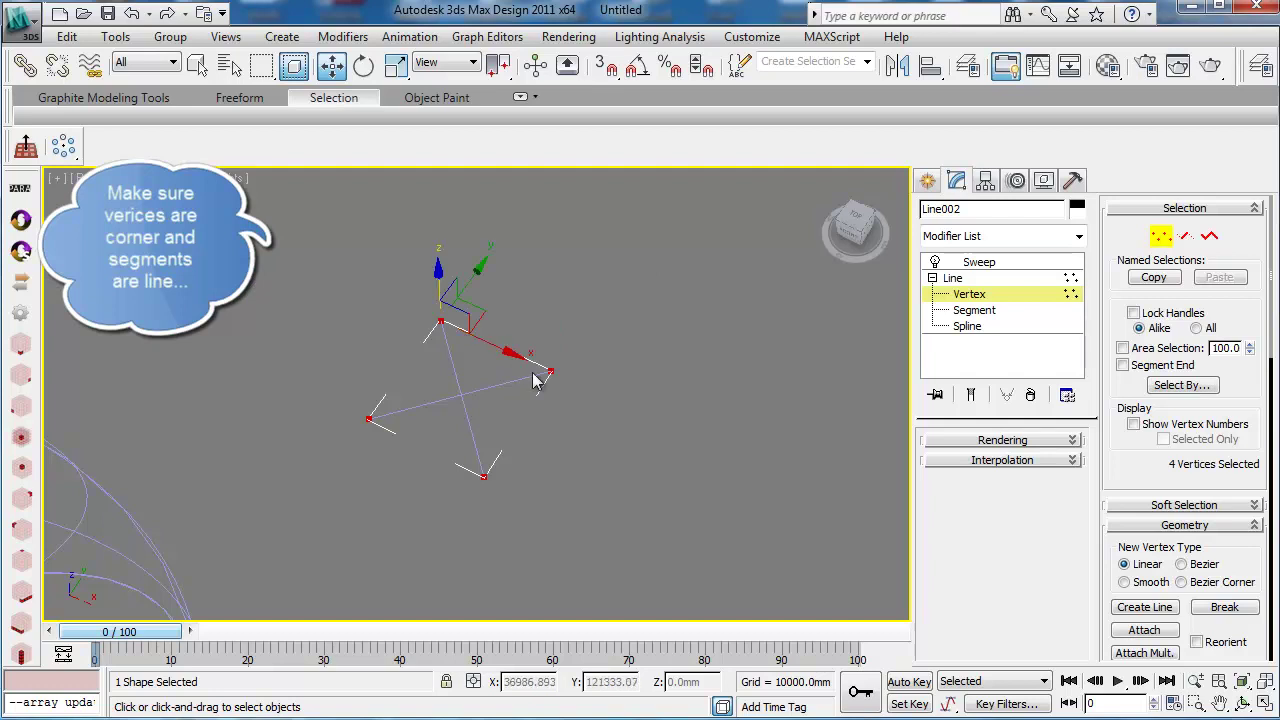
right_click(551, 377)
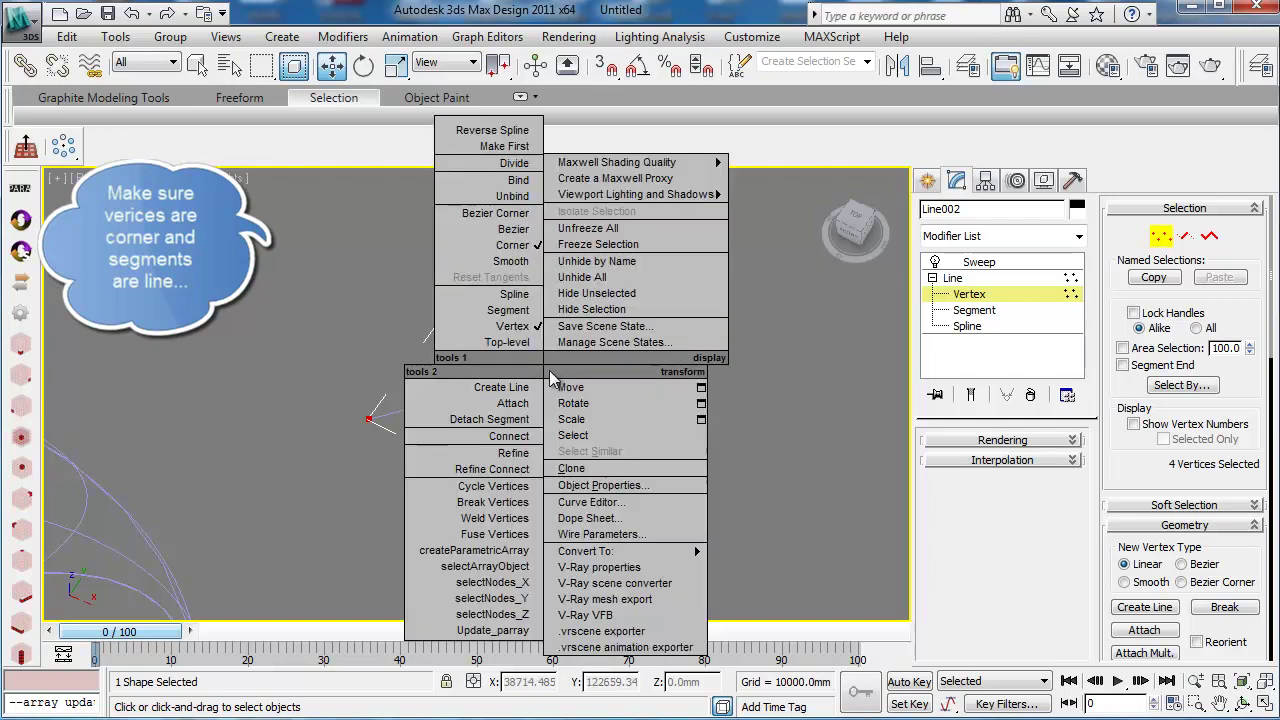
click(515, 247)
- Set both segments of the crossed line shape to the Line type and return to the Sweep modifier level
click(976, 311)
key(ctrl+a)
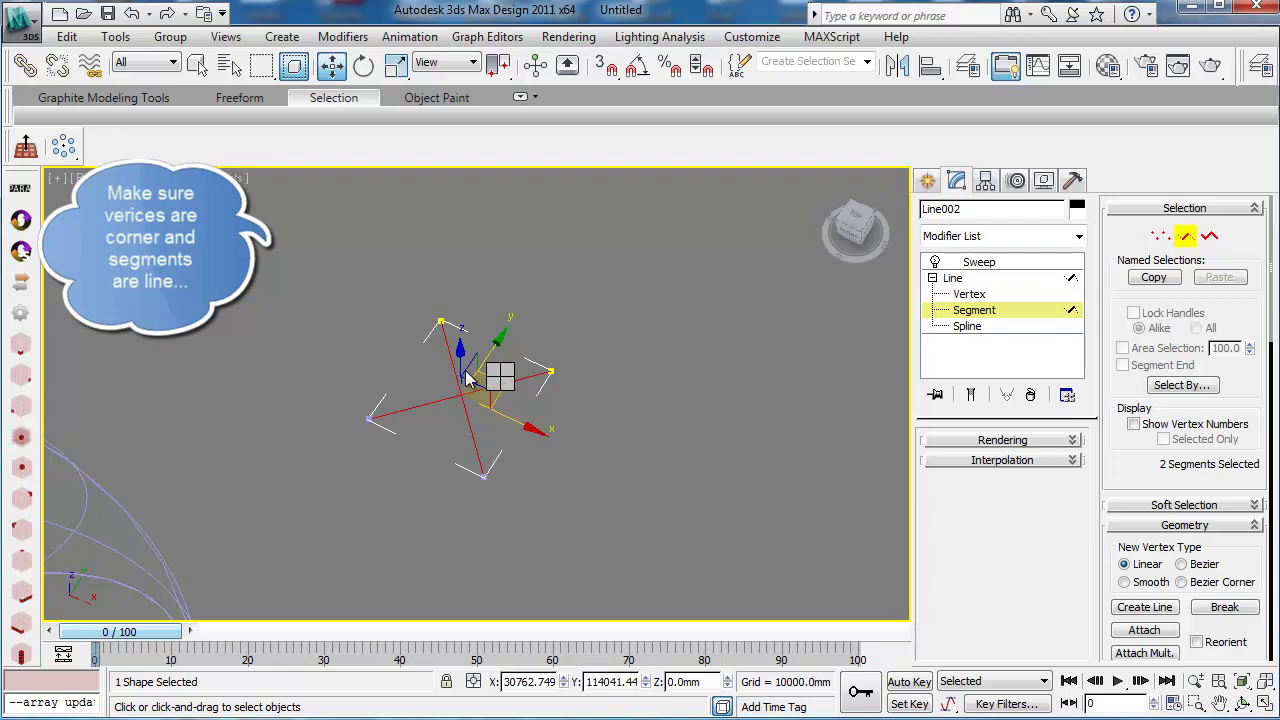
click(465, 283)
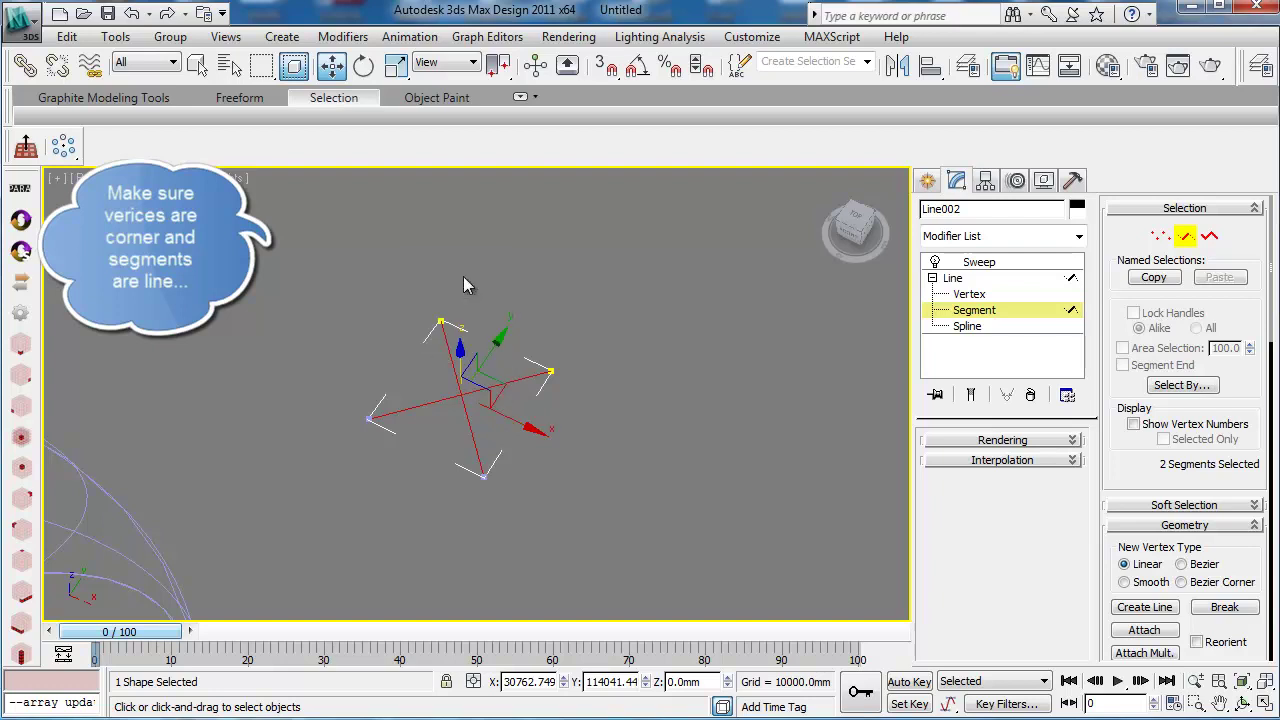
click(952, 278)
click(979, 262)
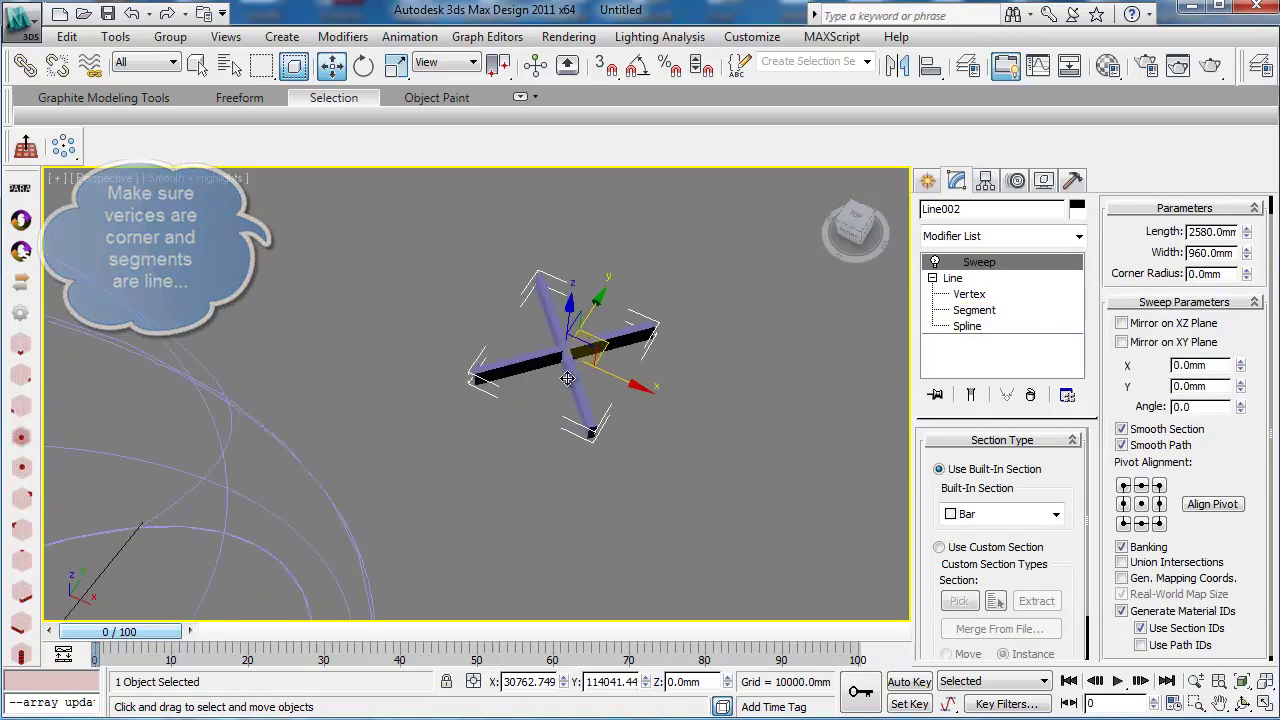
- Create a 10 × 10 × 1 copy array of the swept cross without keeping the original, accepting transformation on its line vertices
middle_drag(404, 459, 499, 554)
click(21, 191)
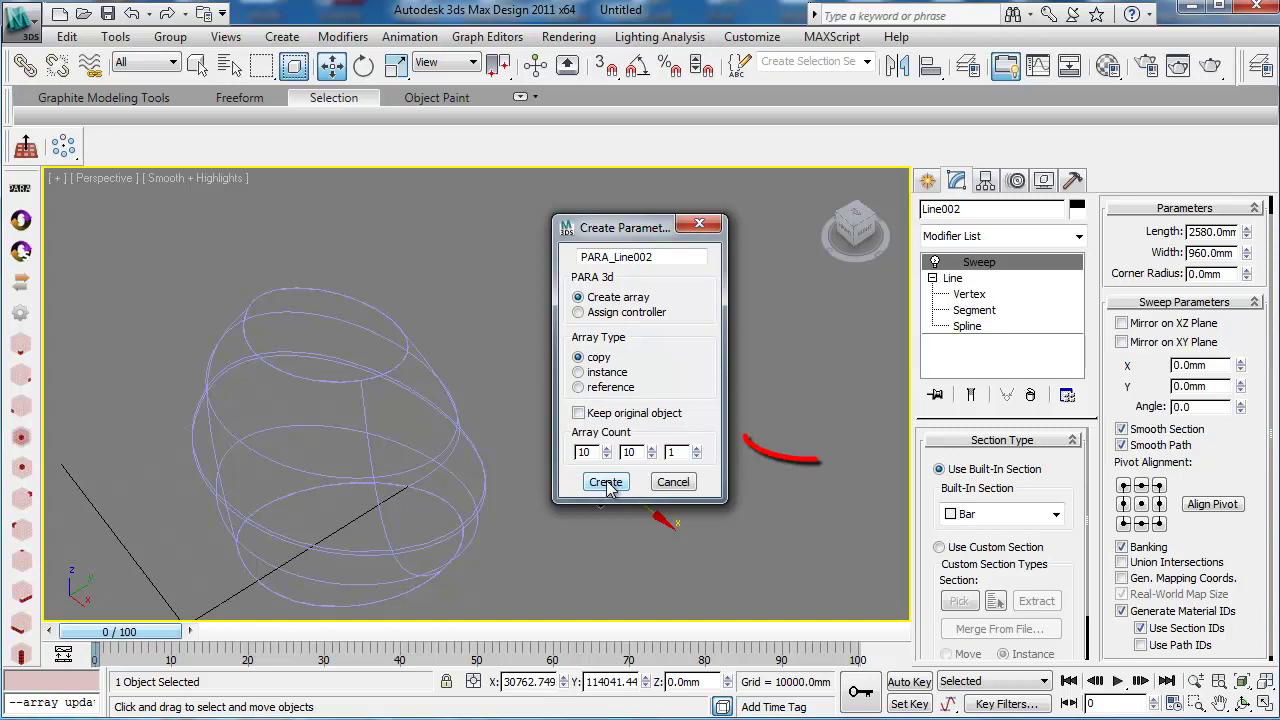
click(606, 483)
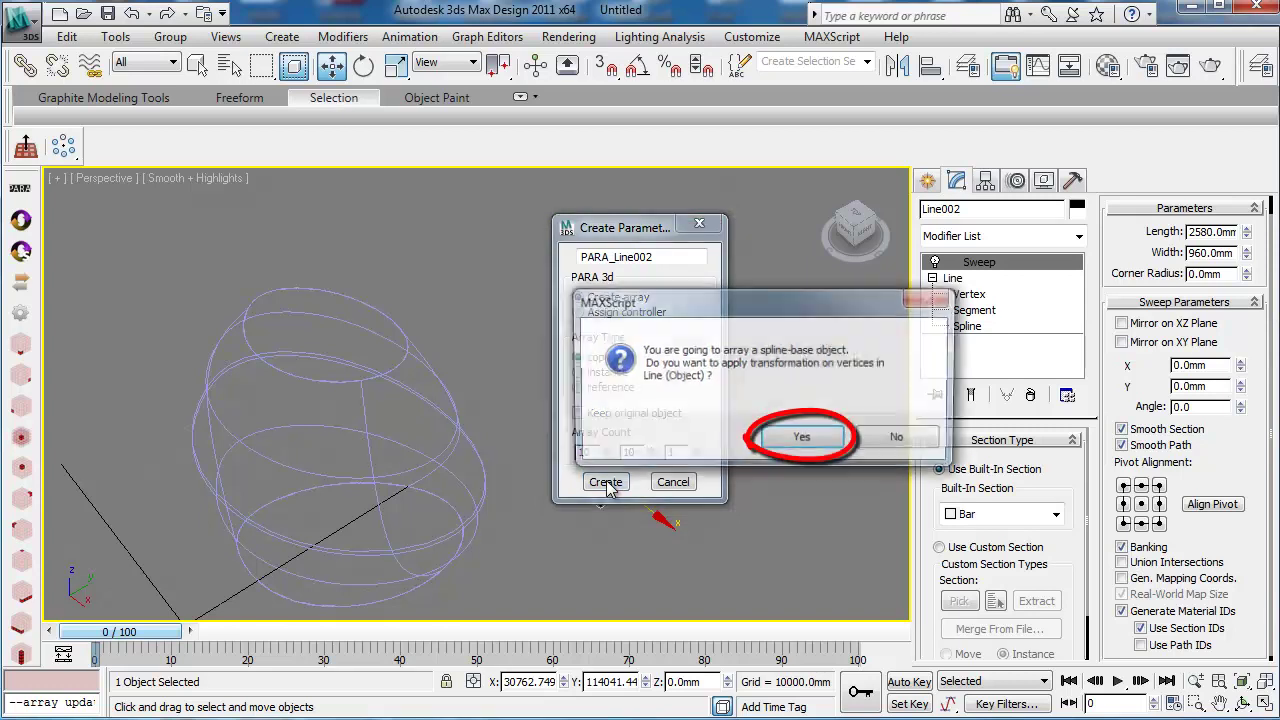
click(806, 443)
drag(570, 52, 193, 55)
middle_drag(589, 334, 740, 315)
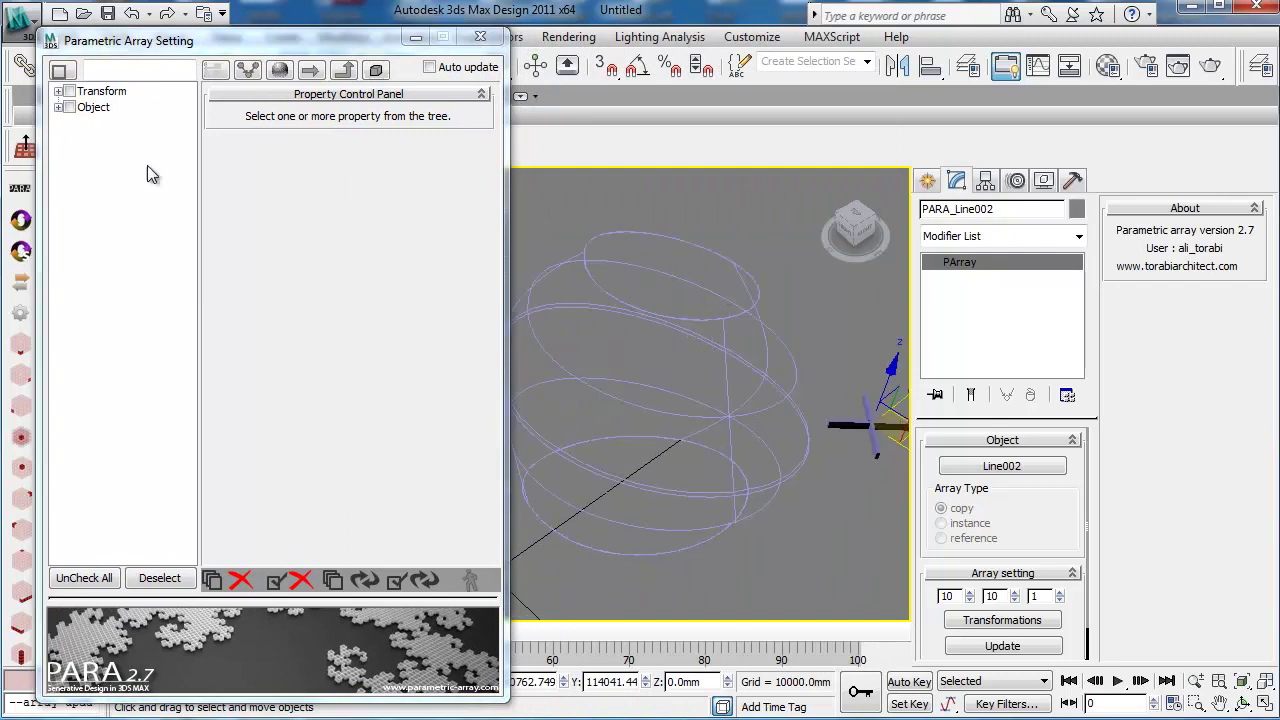
- Select only the vertices, without Bezier handles, under the Line object's Master property in the array settings
click(58, 107)
click(68, 139)
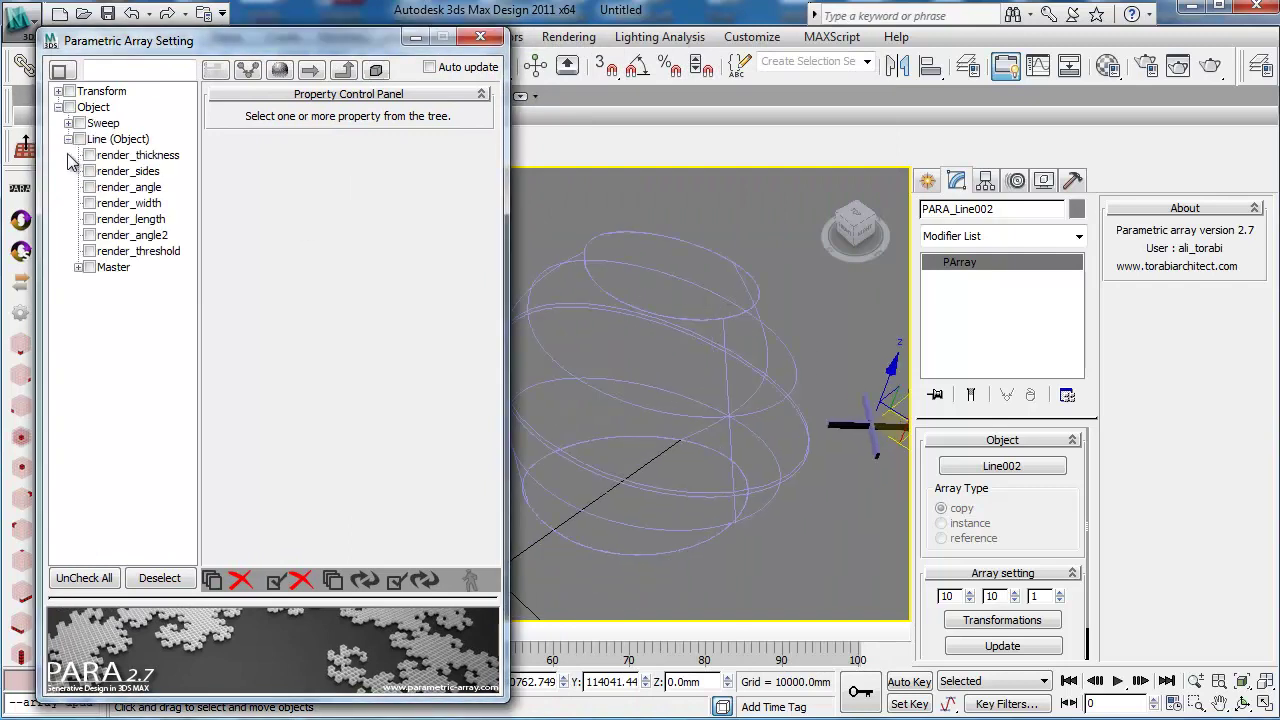
click(79, 267)
click(89, 267)
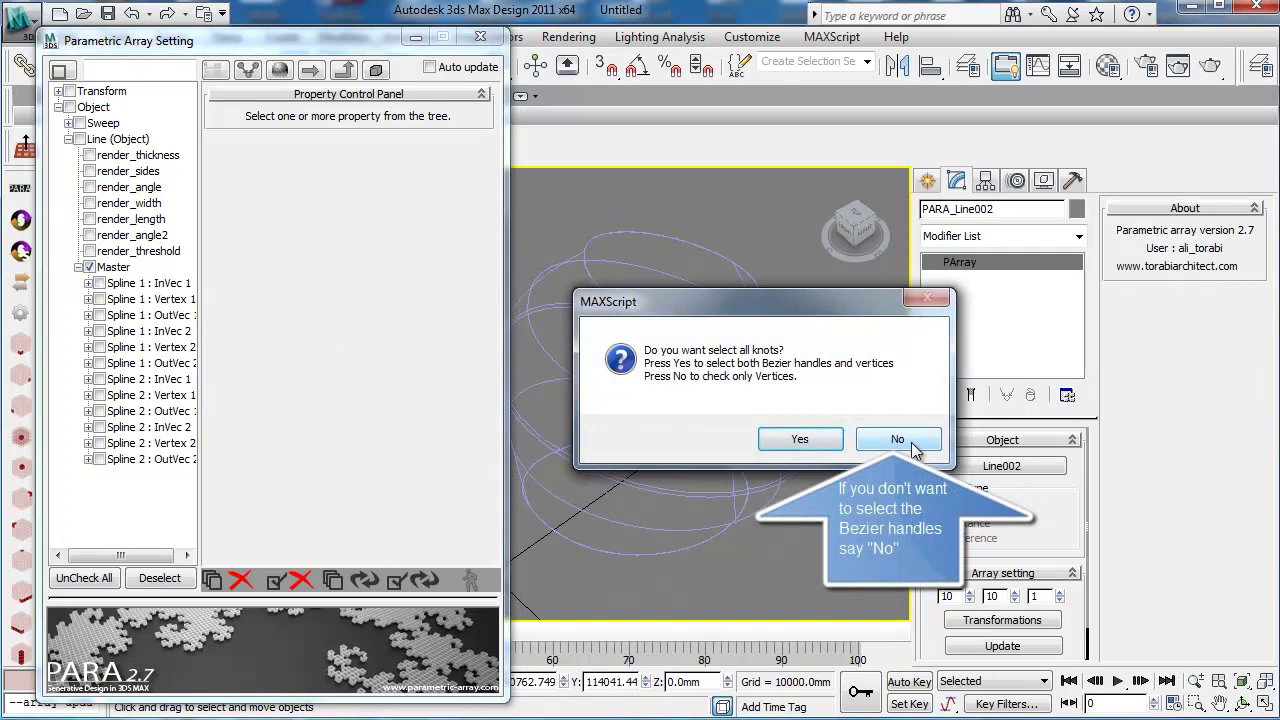
click(897, 440)
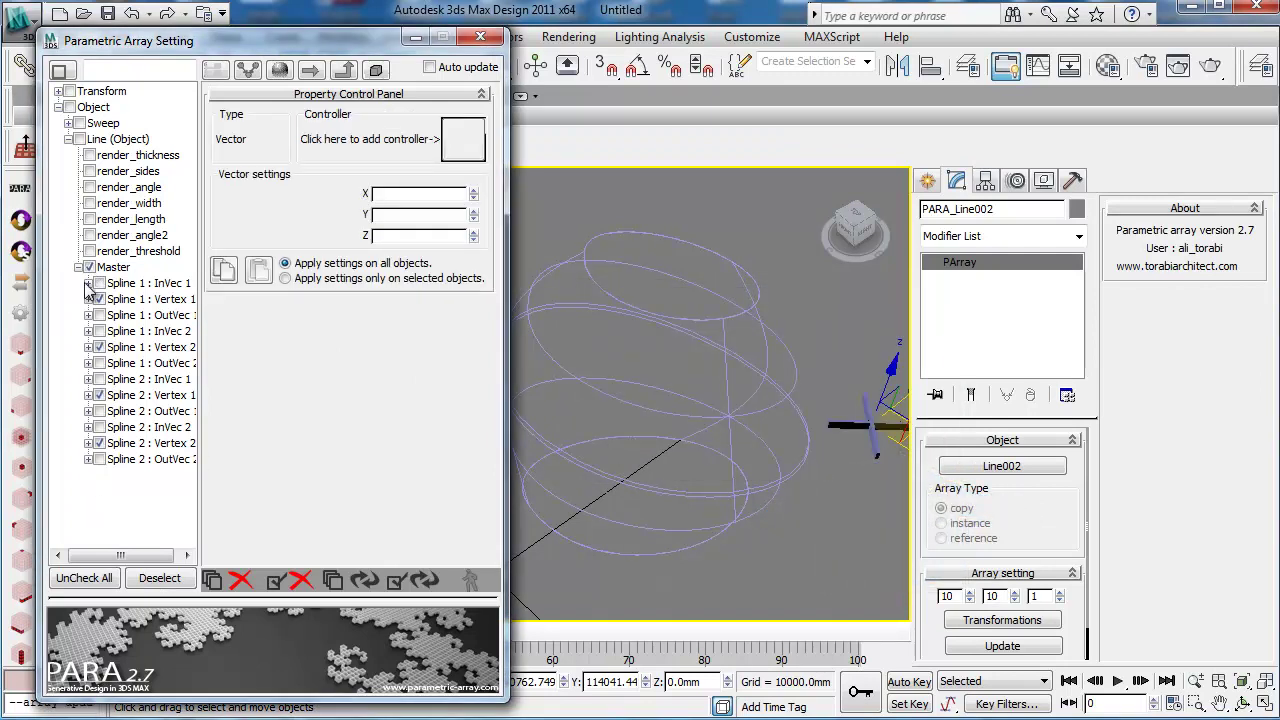
- Assign a Surface Controller to the four selected spline vertices and close the controller library
click(464, 141)
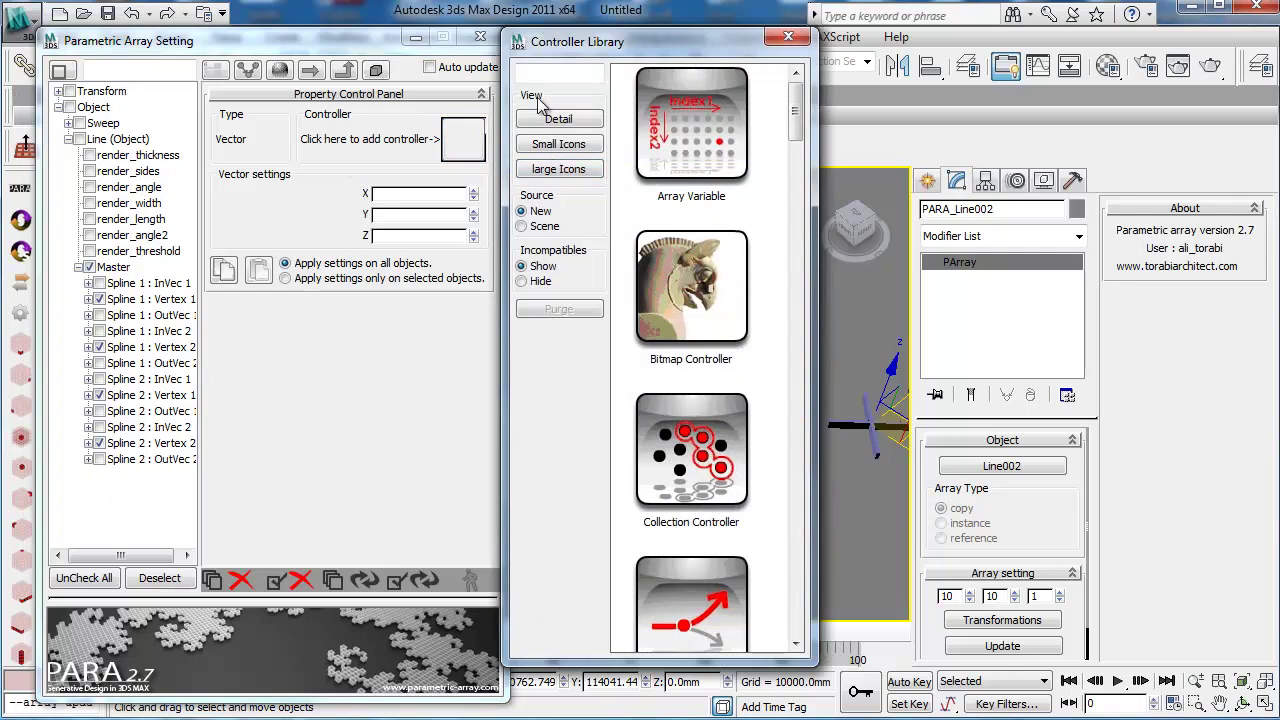
text(su)
drag(708, 343, 472, 160)
click(595, 393)
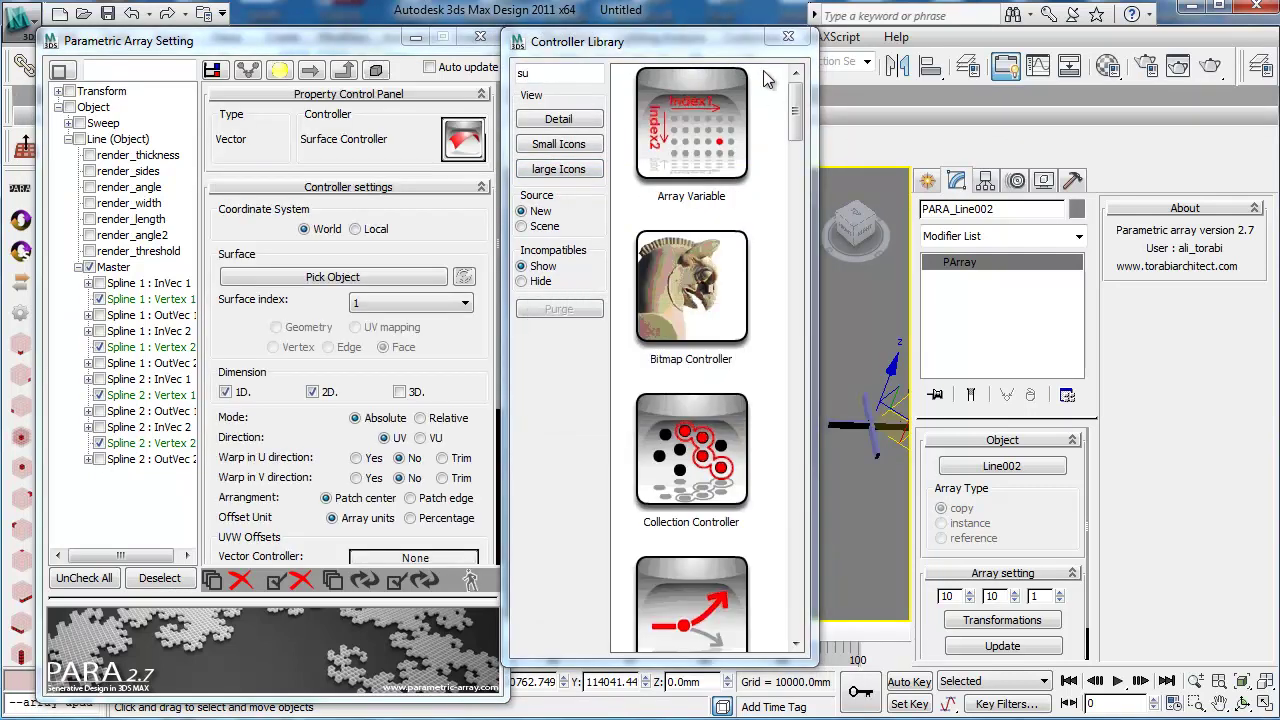
click(788, 36)
- Use the vase-shaped loft surface as the target of the spline vertices' Surface Controller and review the array
click(335, 279)
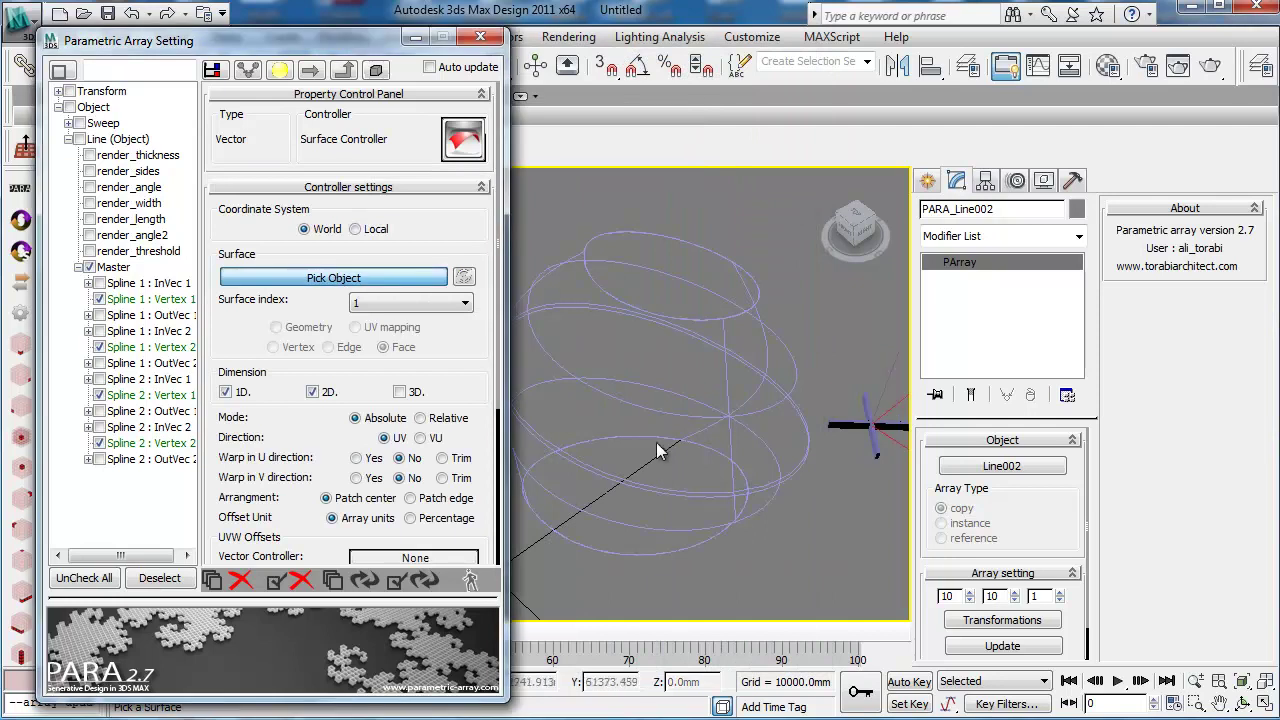
click(653, 405)
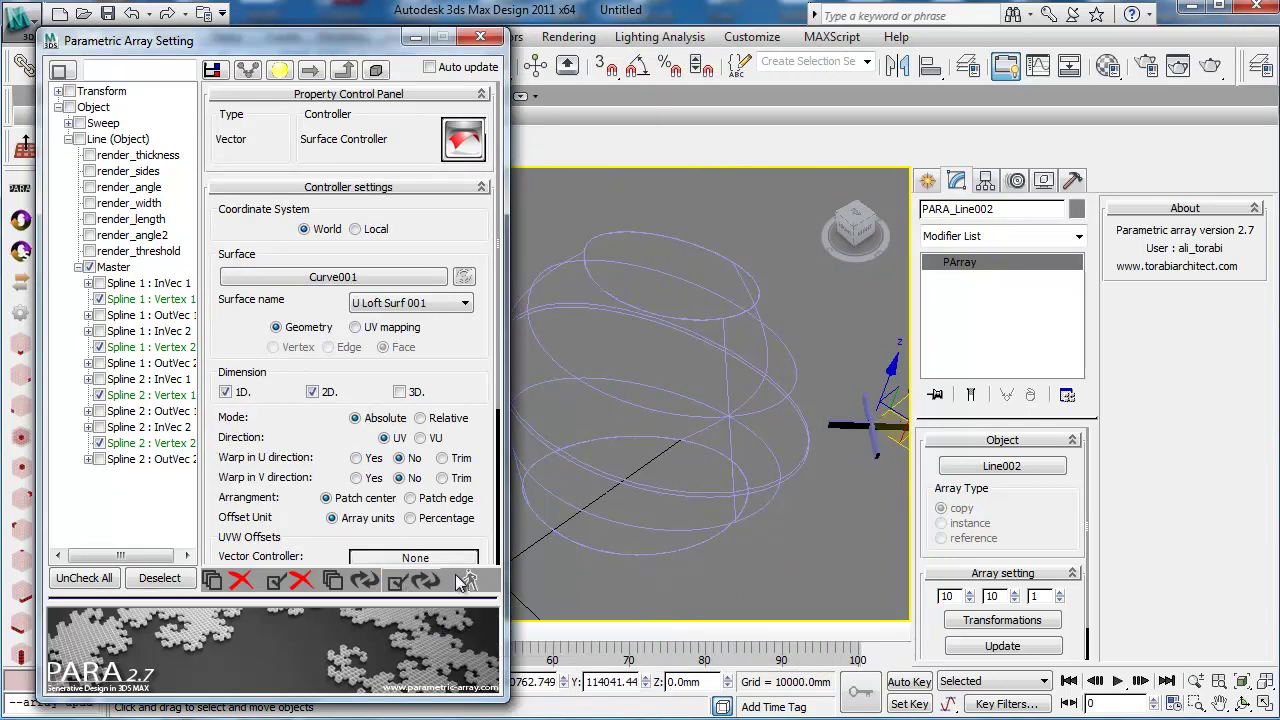
scroll(672, 506, up, 1)
alt+middle_drag(674, 495, 651, 451)
scroll(704, 461, up, 2)
scroll(632, 398, down, 4)
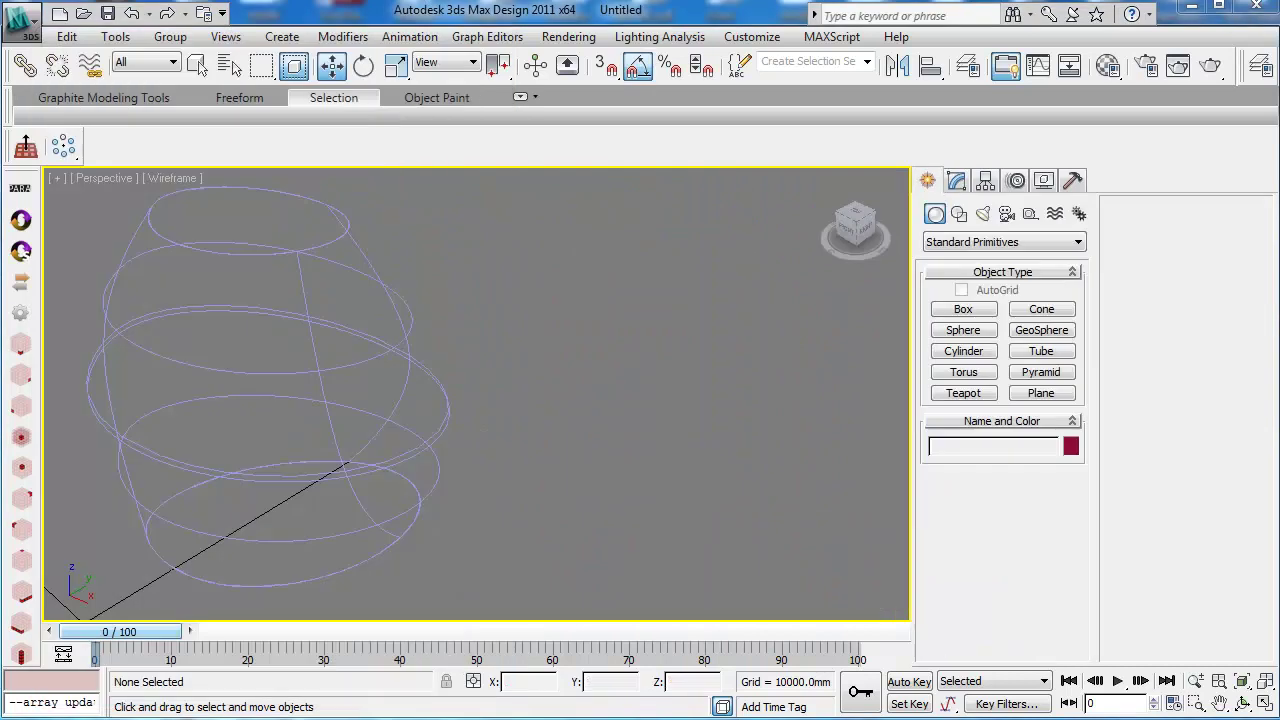
- Create a tube beside the vase, radii about 11934 mm and 8150 mm, height about 4665 mm, with one height segment
click(1040, 353)
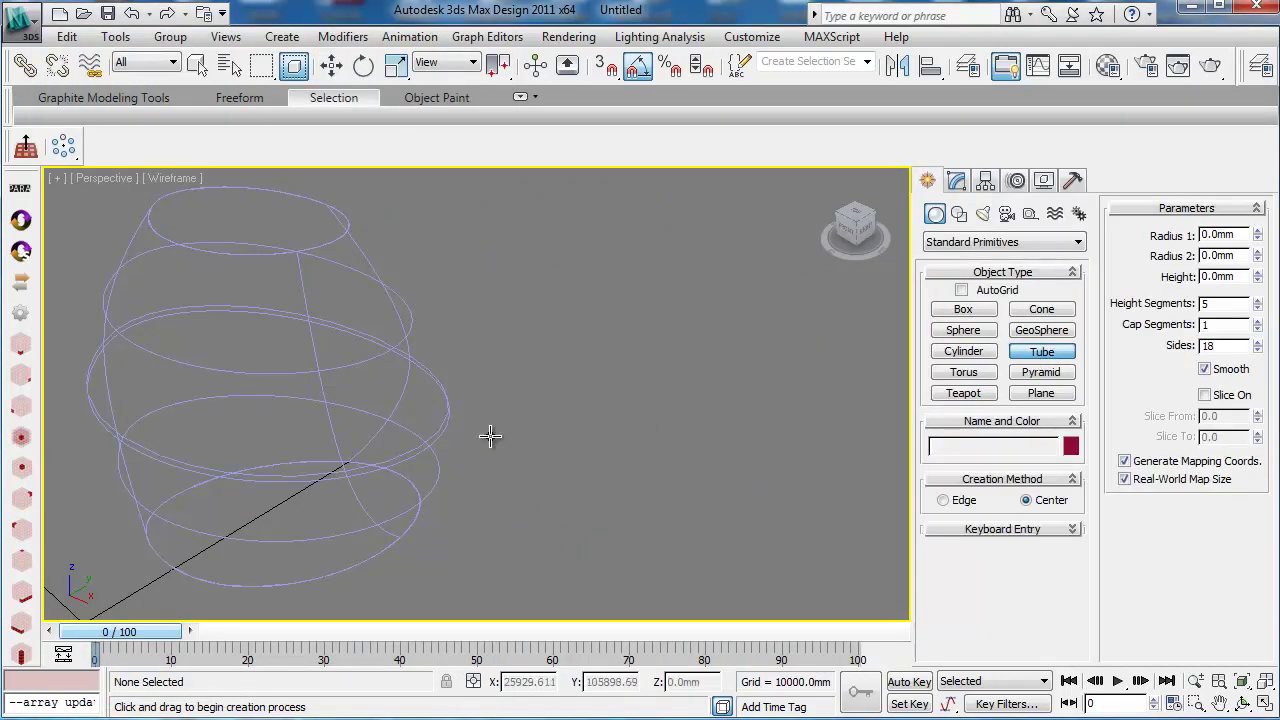
drag(614, 451, 611, 479)
click(617, 463)
click(618, 442)
right_click(1258, 307)
scroll(565, 462, up, 3)
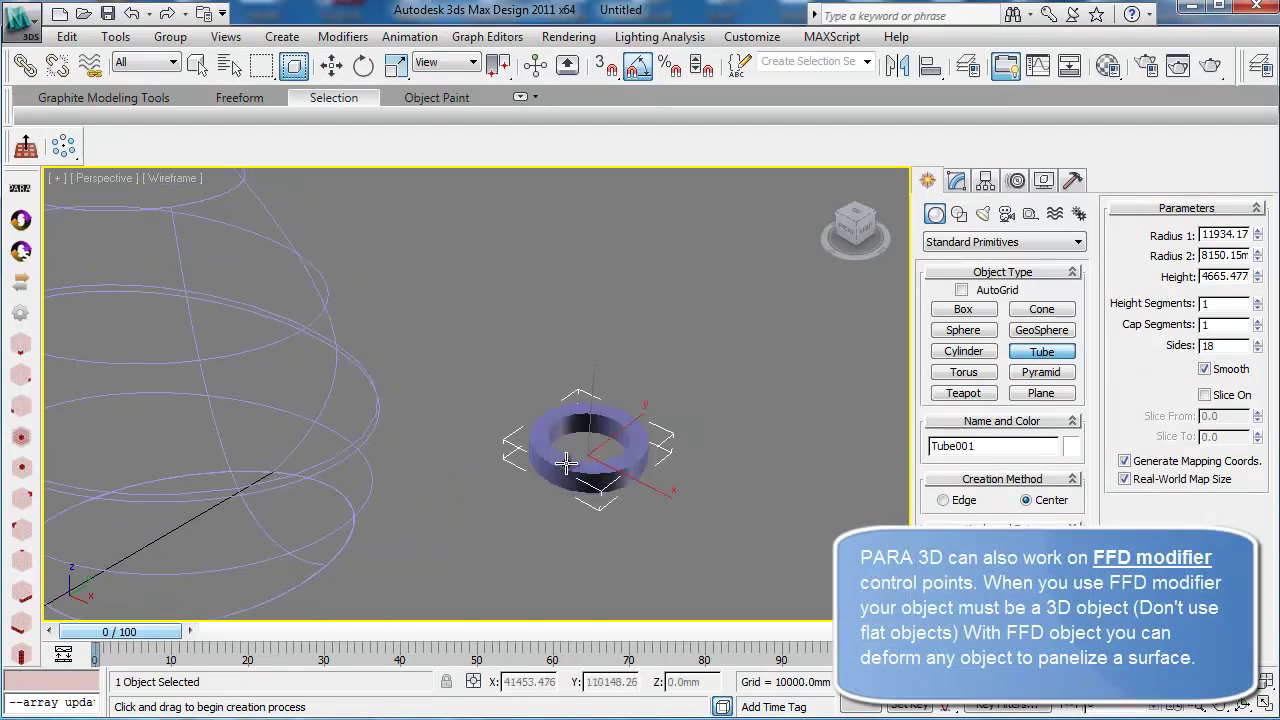
- Apply an FFD 2x2x2 modifier to the tube
click(957, 180)
click(1078, 236)
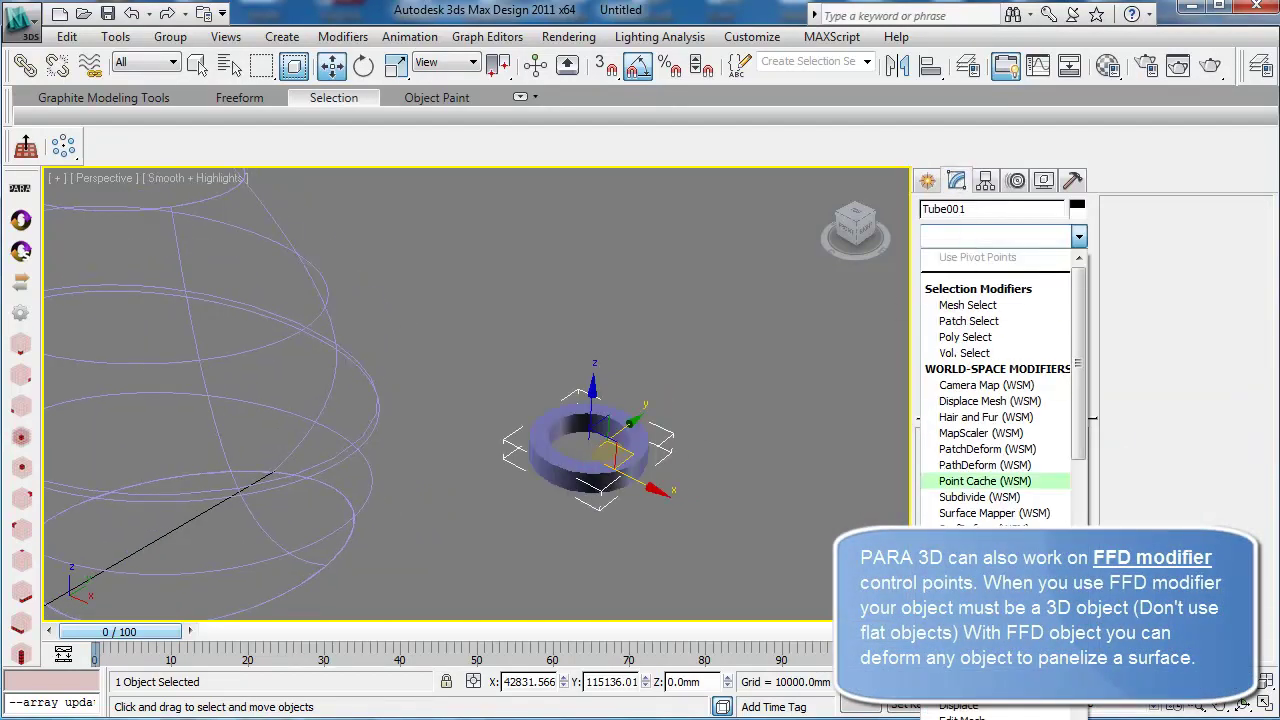
scroll(1000, 390, down, 1)
key(f)
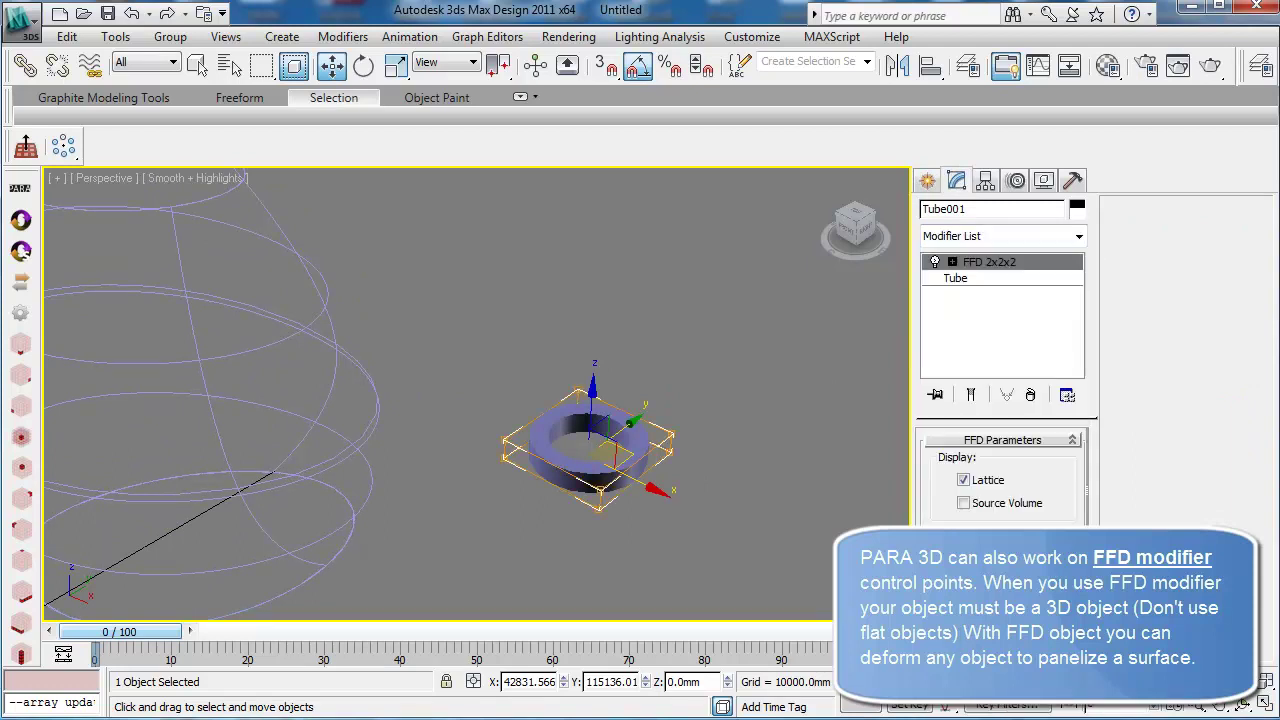
- Create a 10 × 10 × 1 PARA 3D copy array of the FFD-modified tube
scroll(505, 508, down, 4)
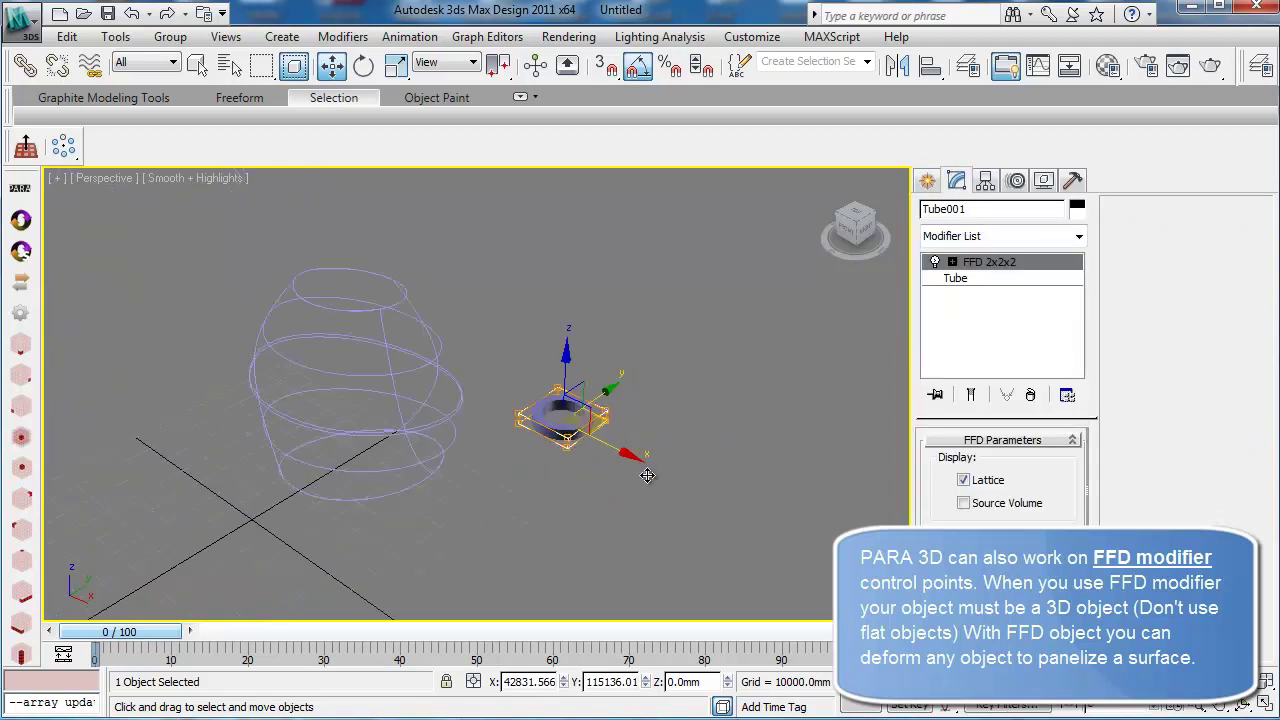
click(21, 220)
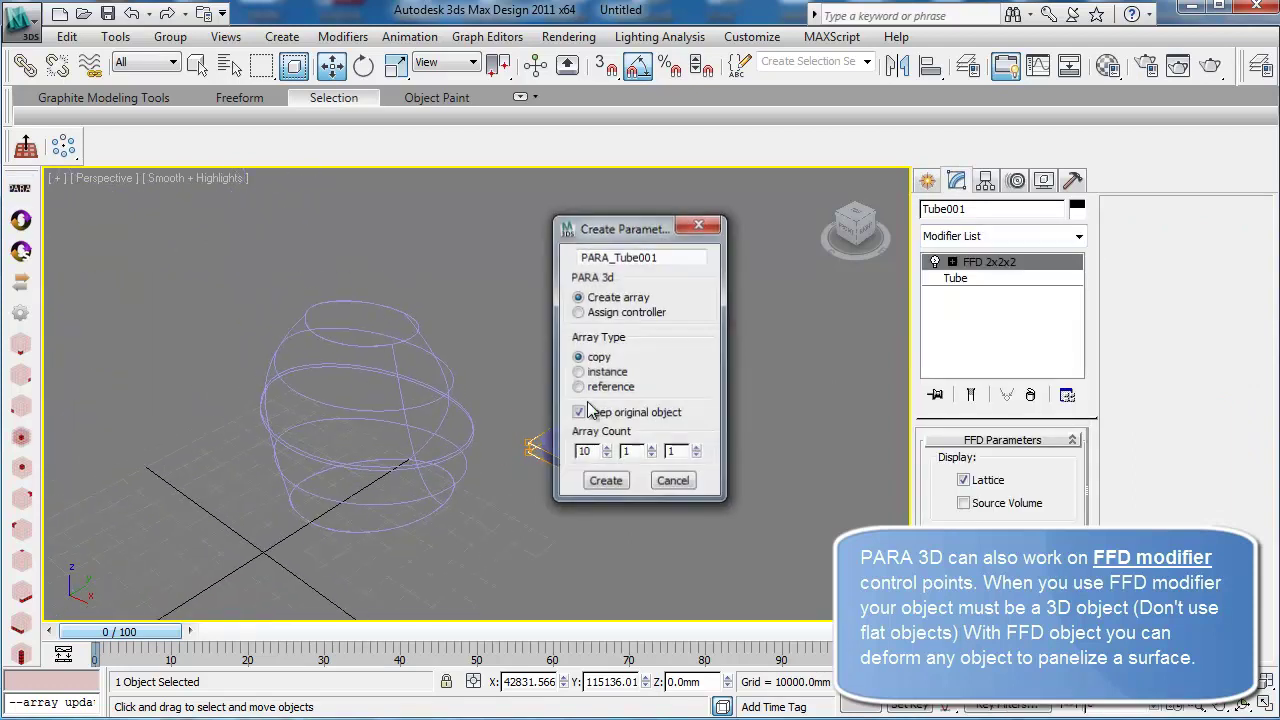
click(605, 482)
click(777, 430)
drag(533, 37, 135, 52)
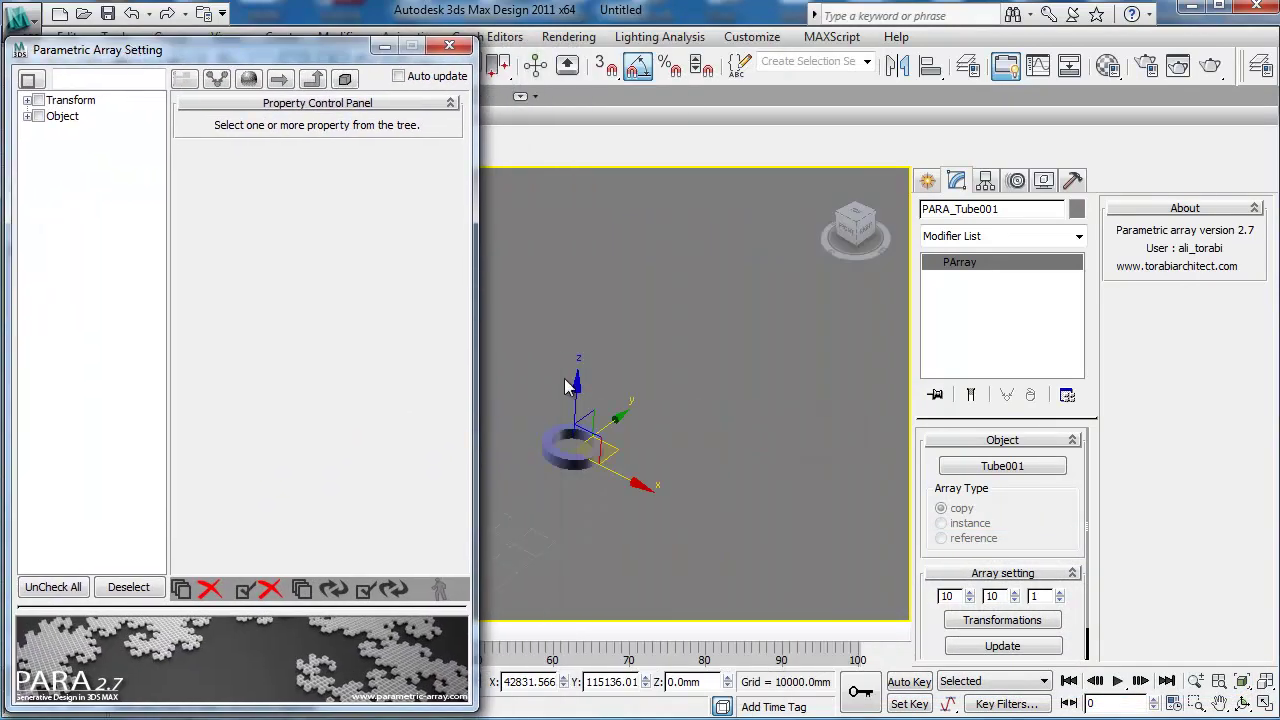
- Select all eight control points under the FFD 2x2x2 Master property of the tube array
click(27, 116)
click(37, 132)
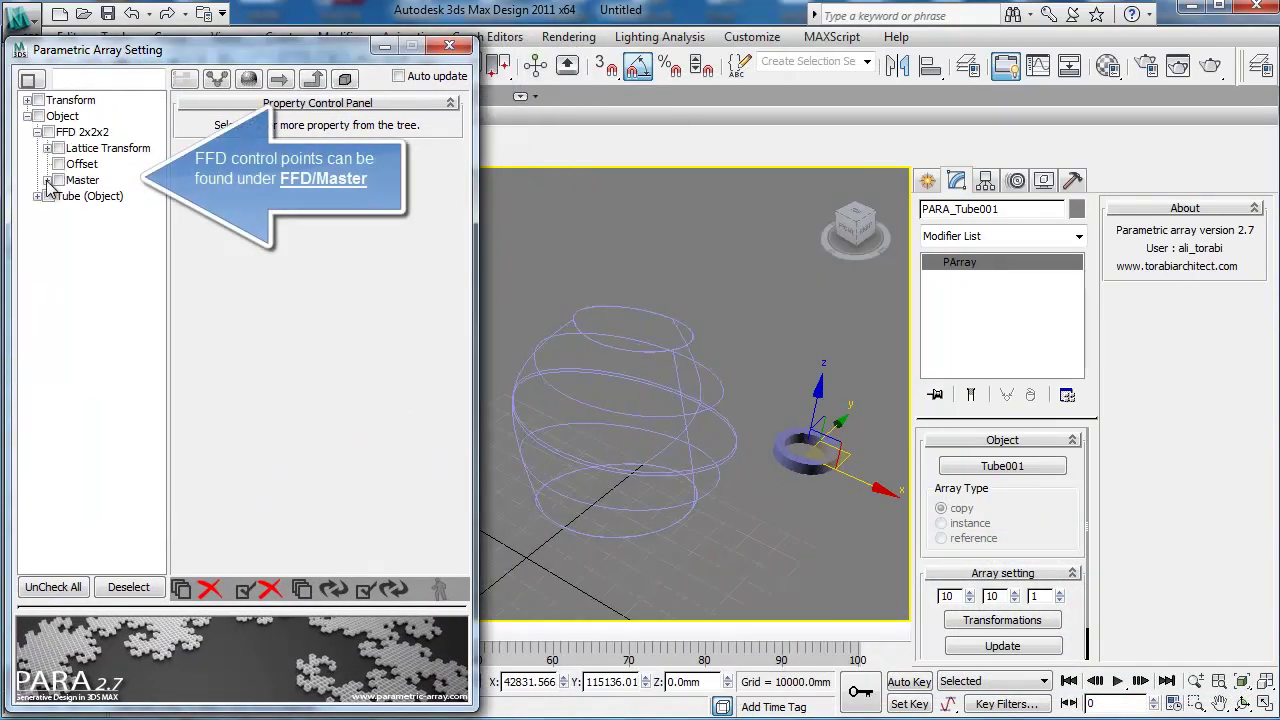
click(47, 180)
click(58, 181)
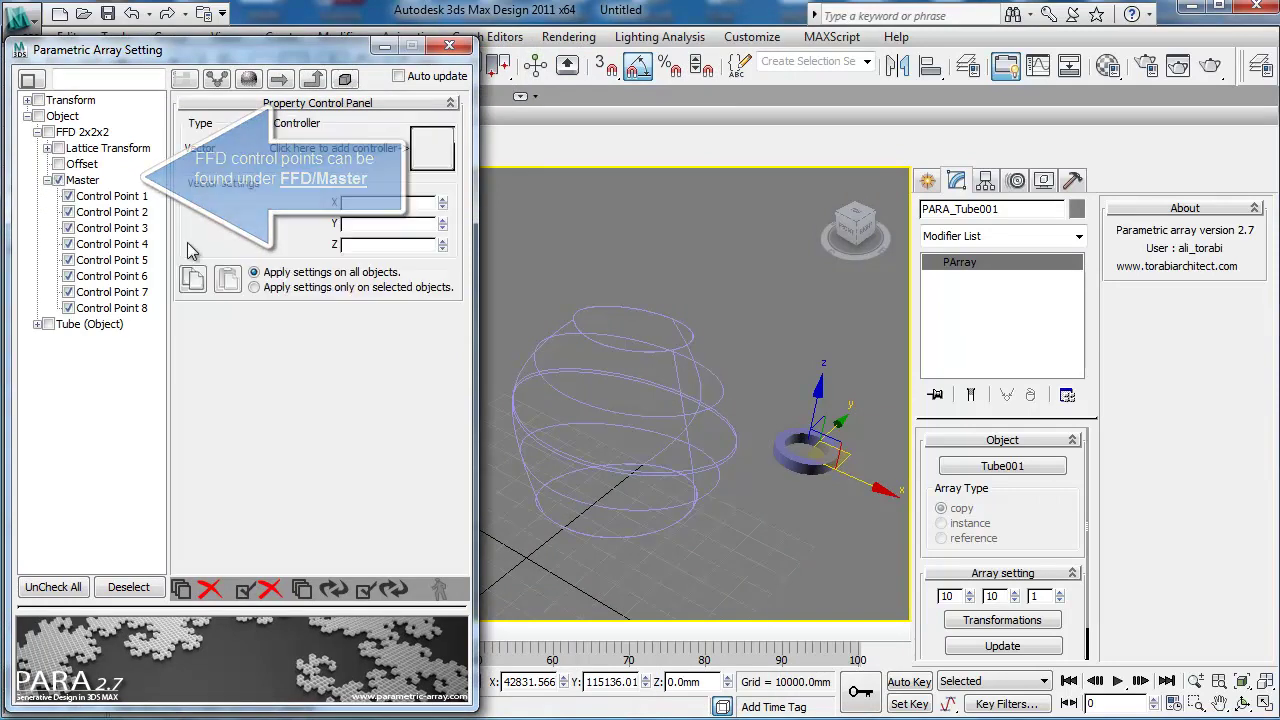
- Find the Surface Controller in the controller library and assign it to the FFD control points as copies
click(445, 160)
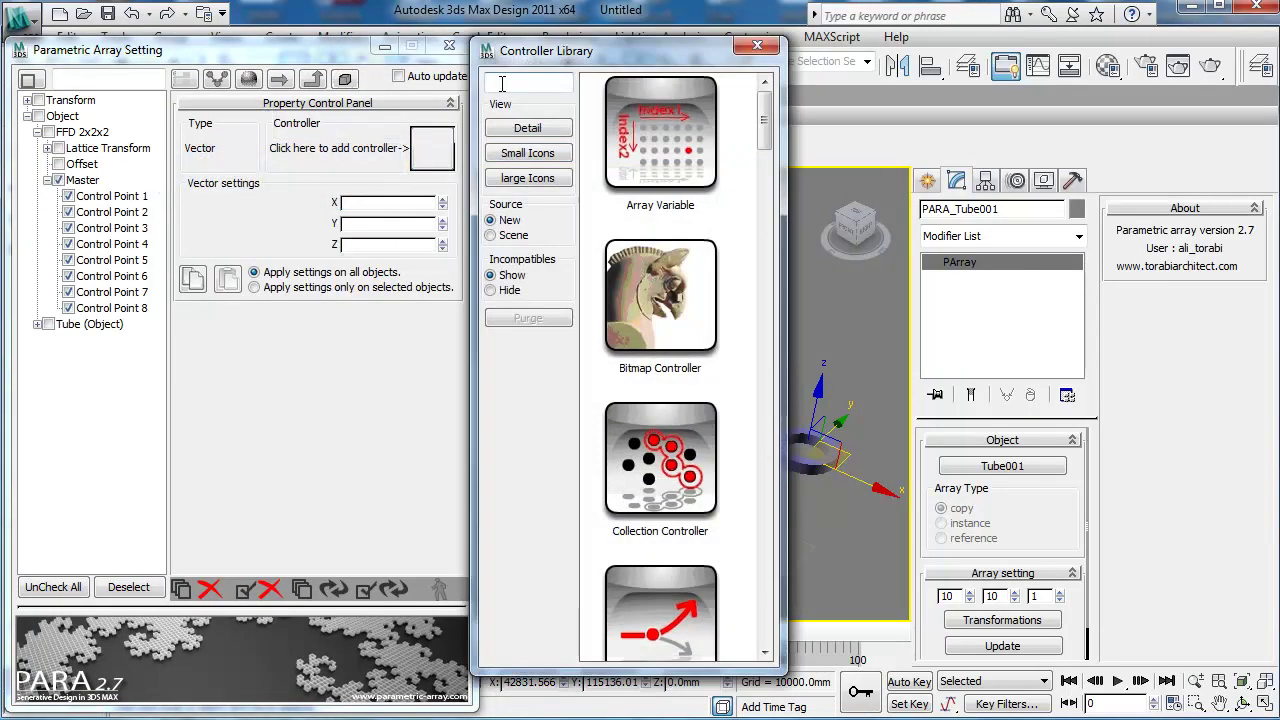
text(i)
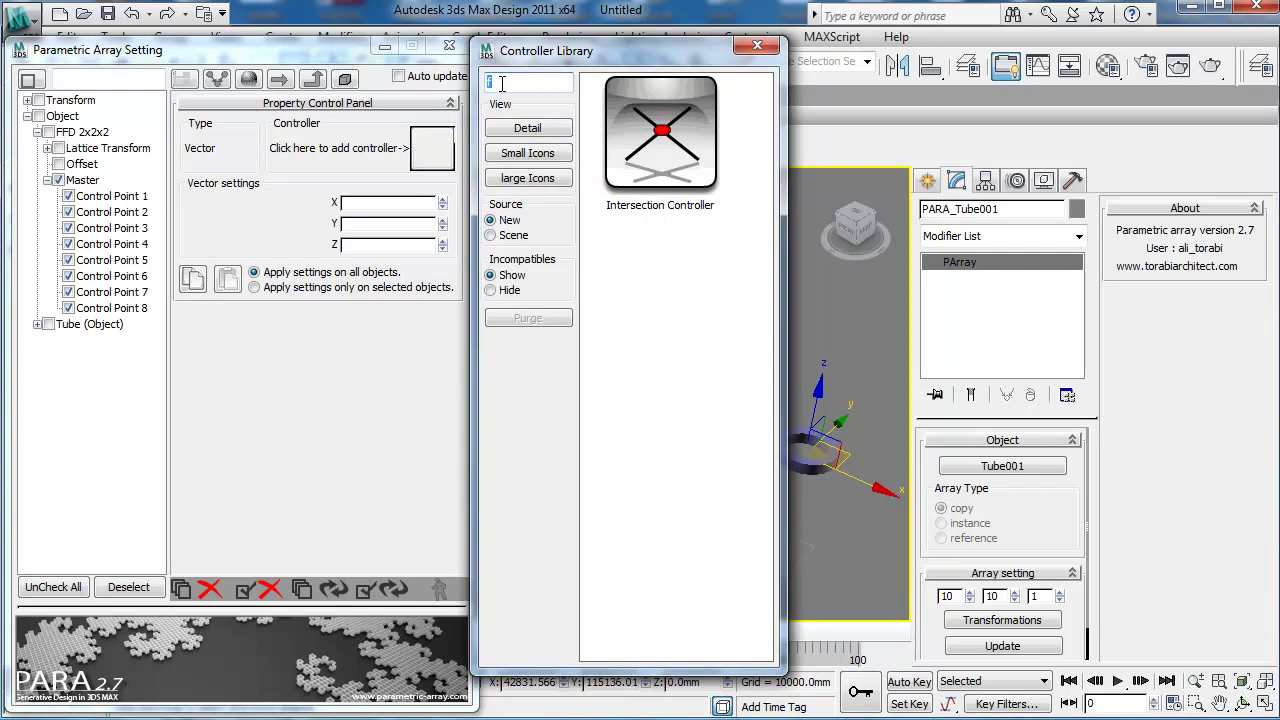
text(su)
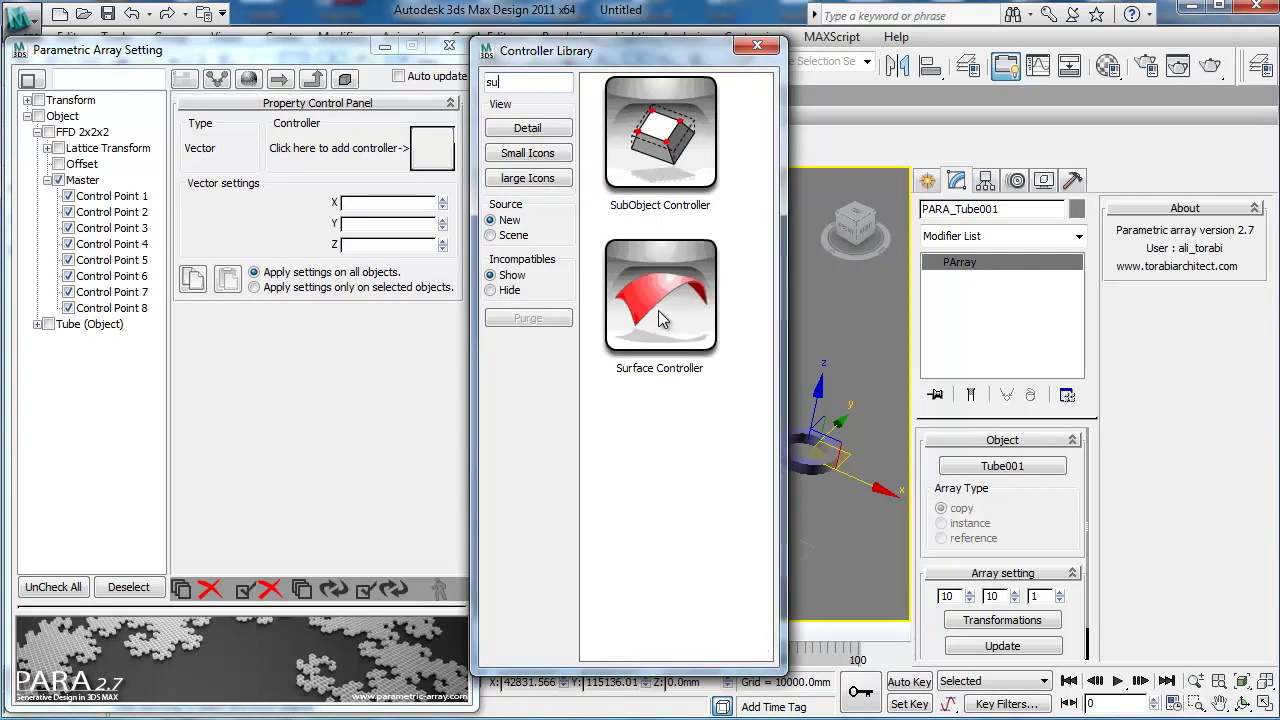
click(660, 318)
double_click(652, 265)
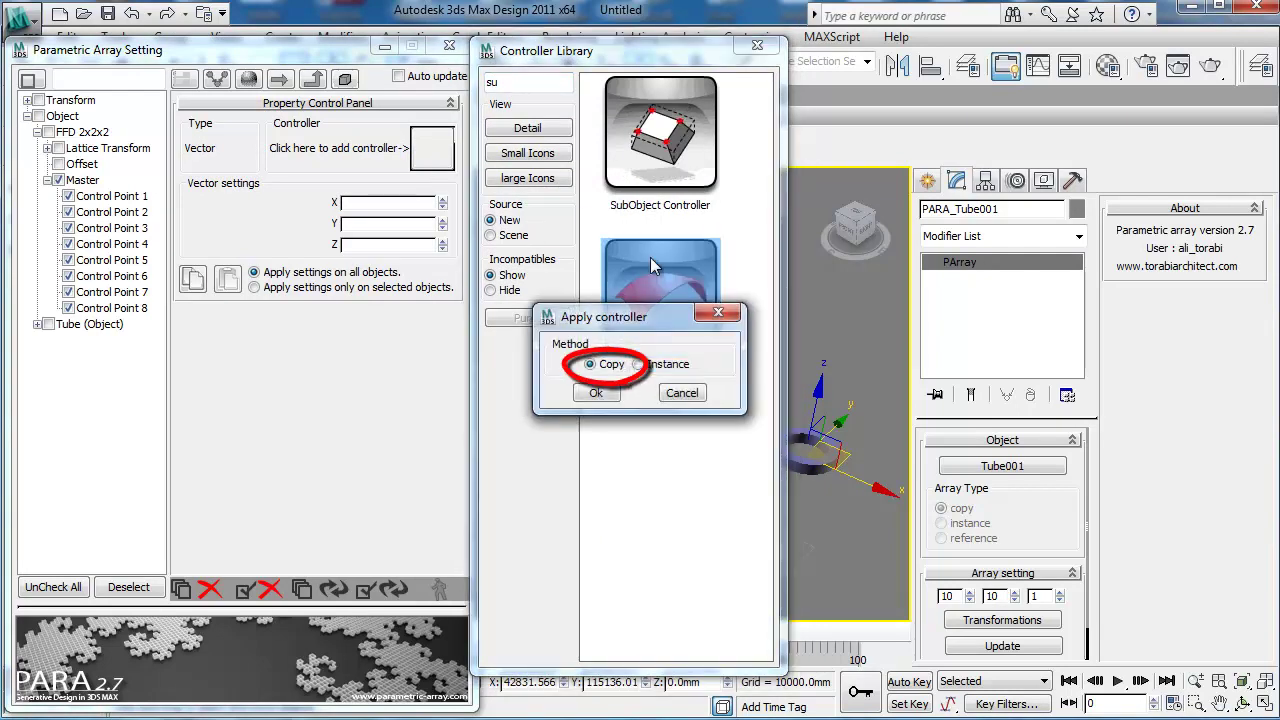
click(596, 393)
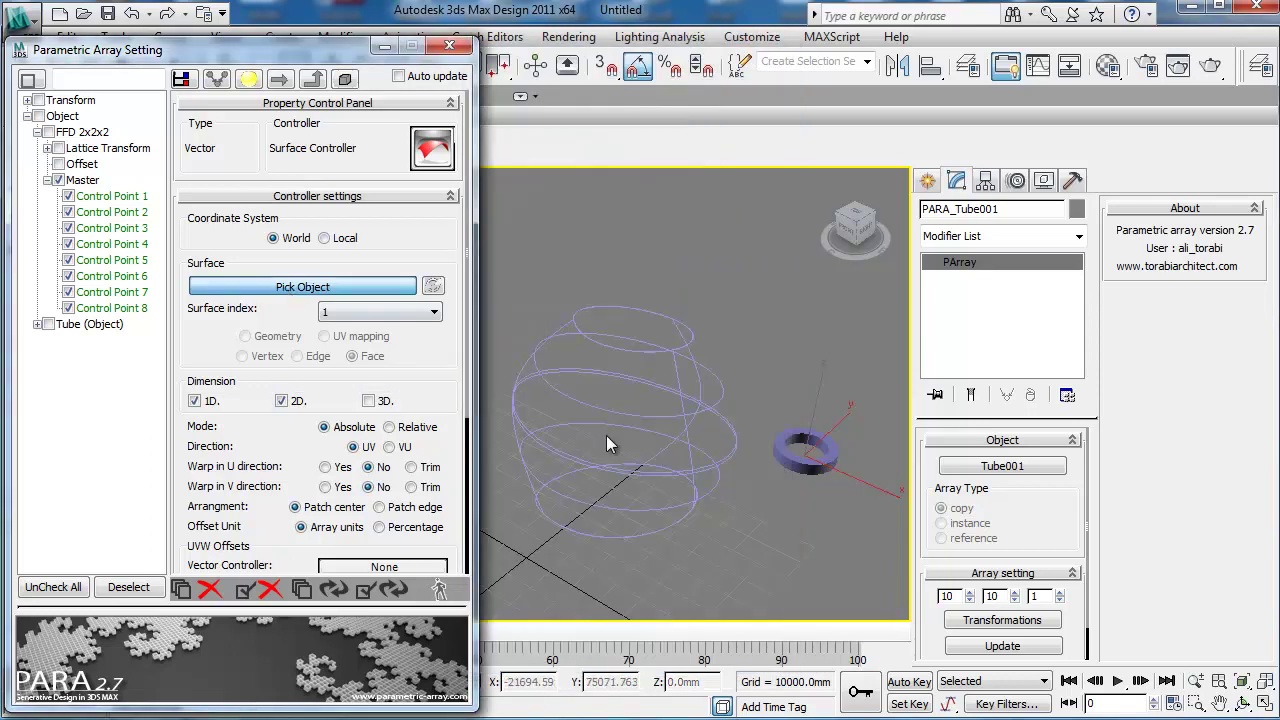
- Pick the vase-shaped loft surface for the FFD control points' controller and inspect the tube panels over it
click(615, 474)
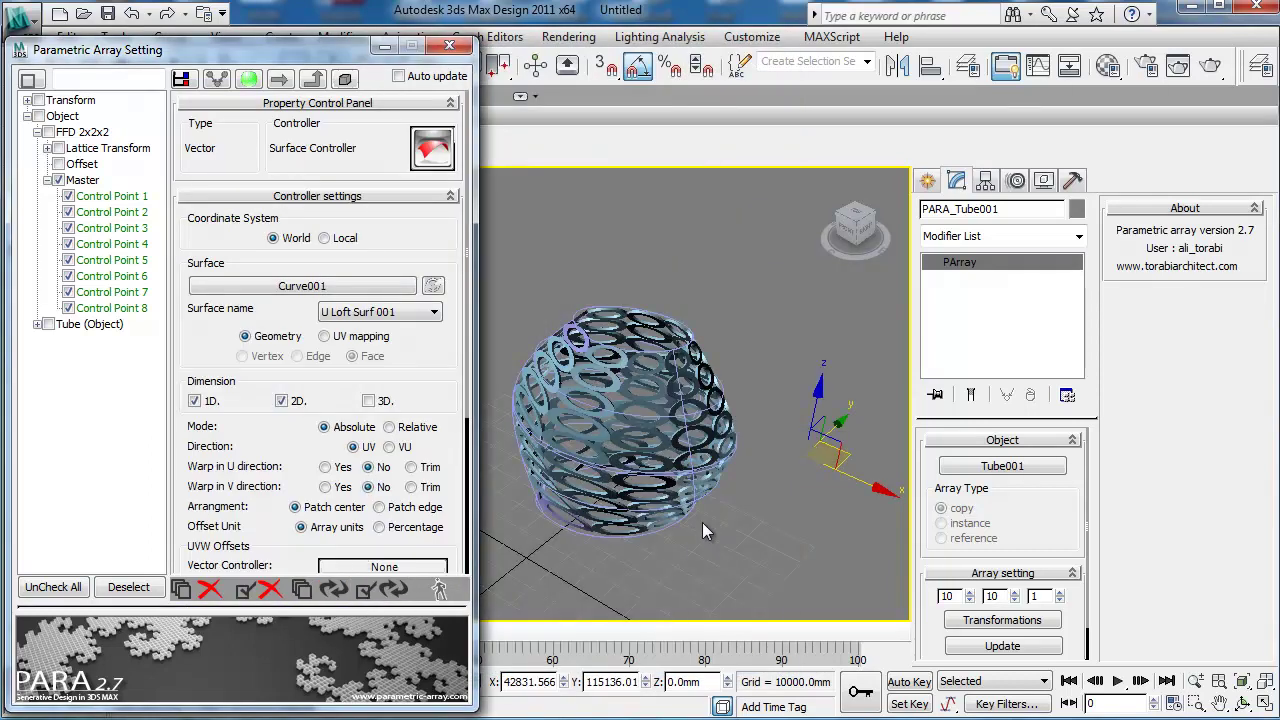
scroll(625, 510, up, 5)
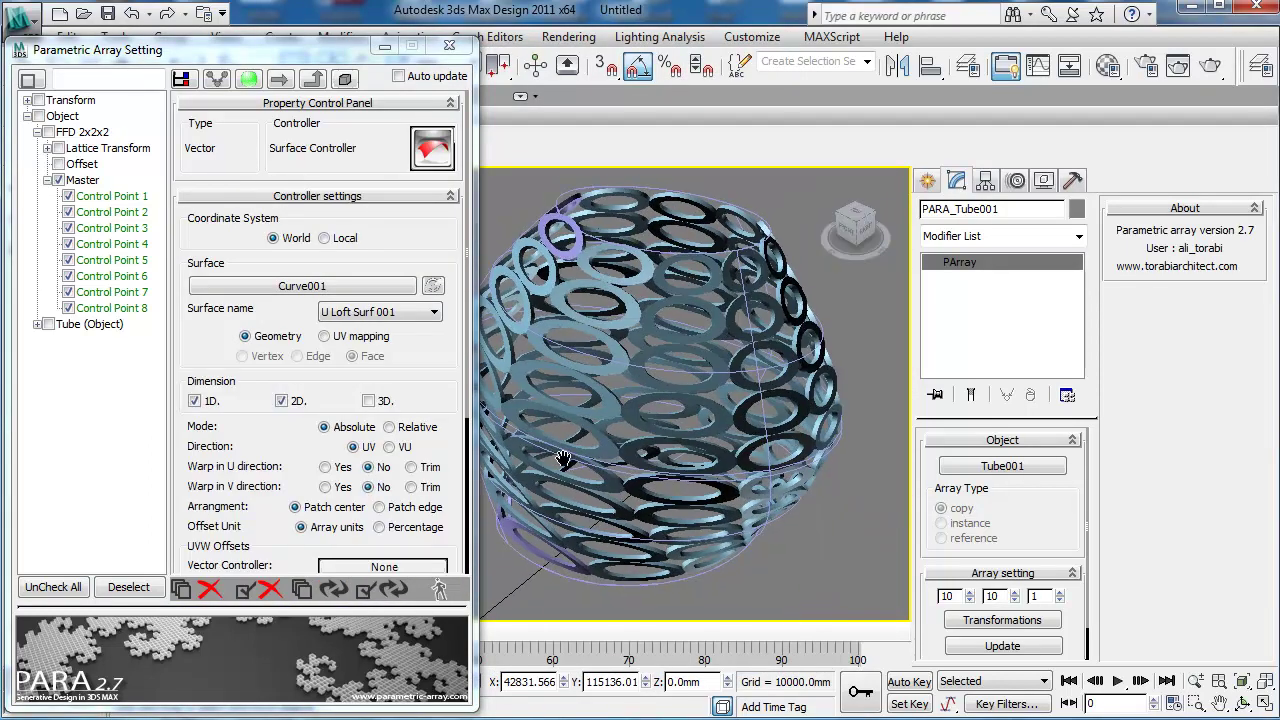
alt+middle_drag(631, 480, 616, 448)
scroll(632, 388, up, 4)
scroll(674, 444, down, 3)
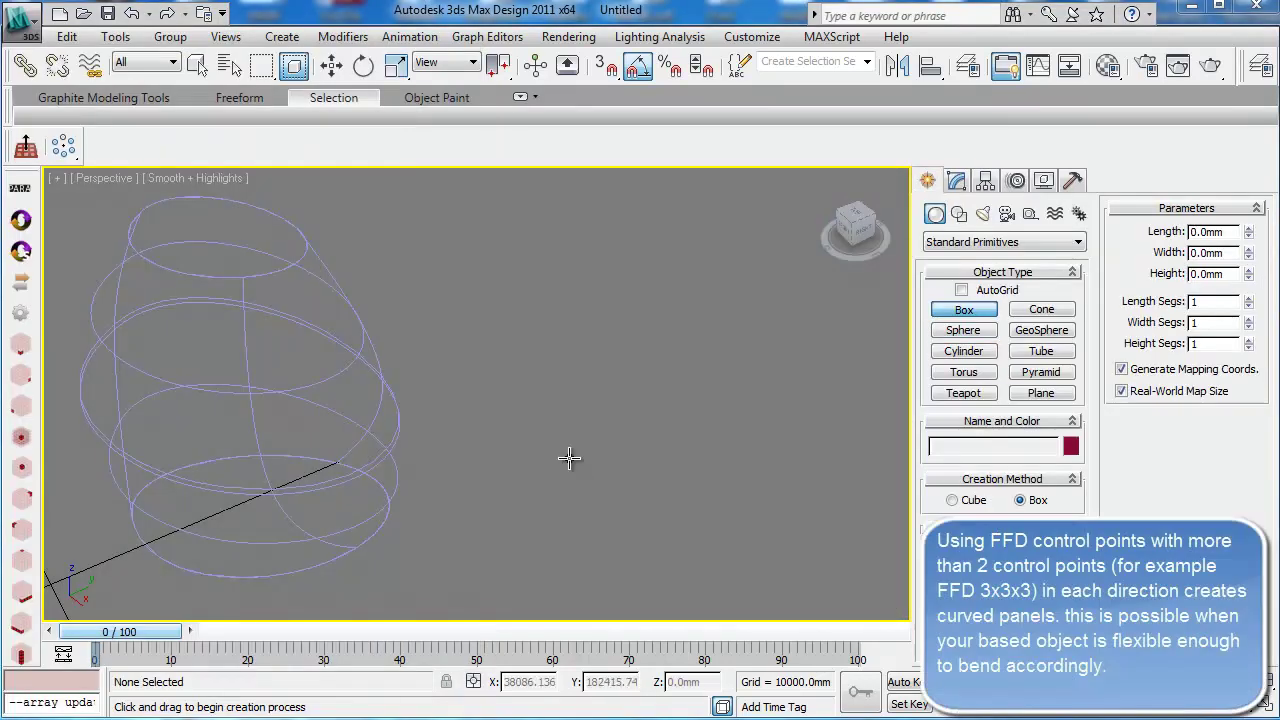
- Create a flat box about 17399 × 16271 × 3400 mm beside the vase and subdivide it into multiple segments
drag(594, 463, 576, 534)
click(577, 521)
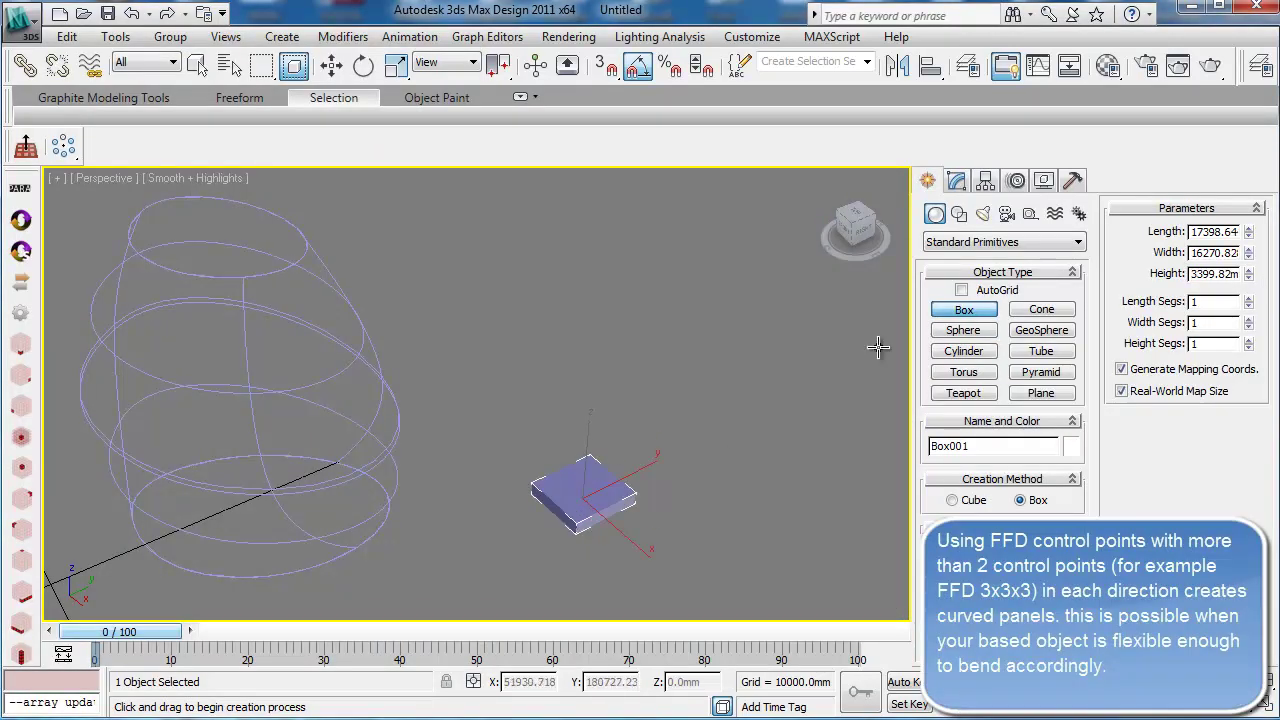
click(956, 180)
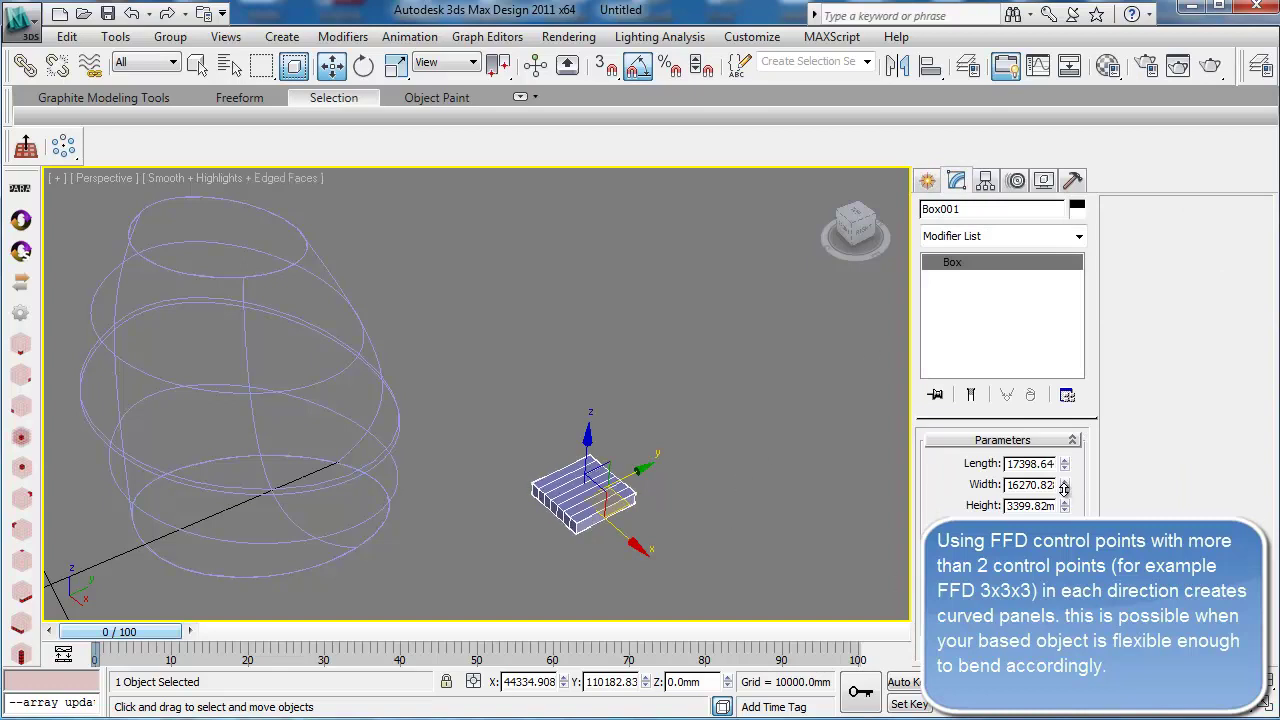
scroll(597, 490, up, 5)
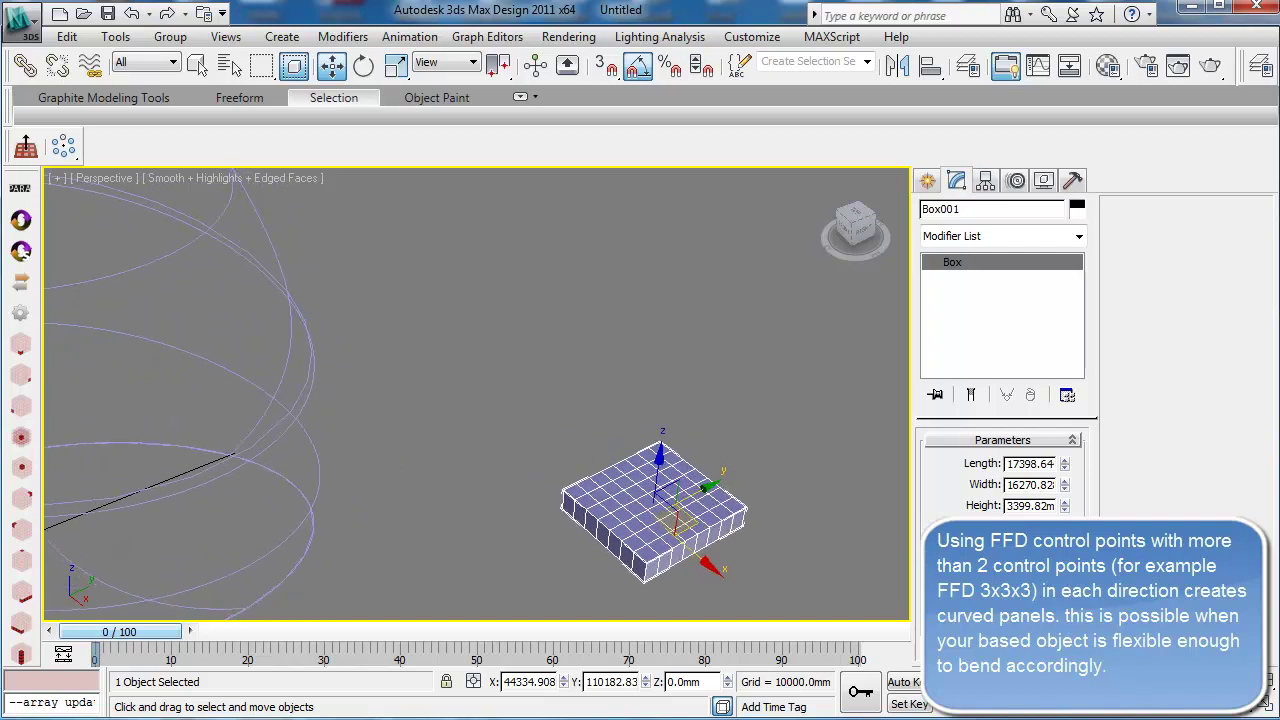
- Add an FFD 3x3x3 modifier to the subdivided box
click(981, 238)
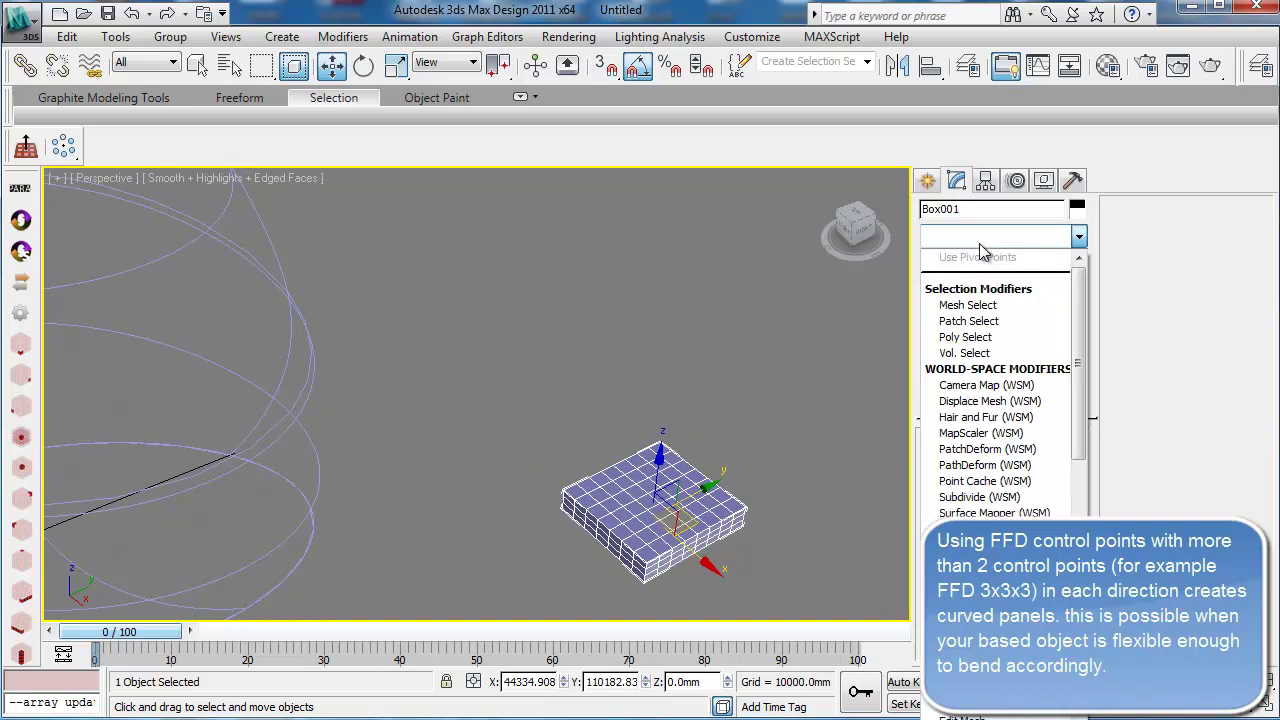
key(f)
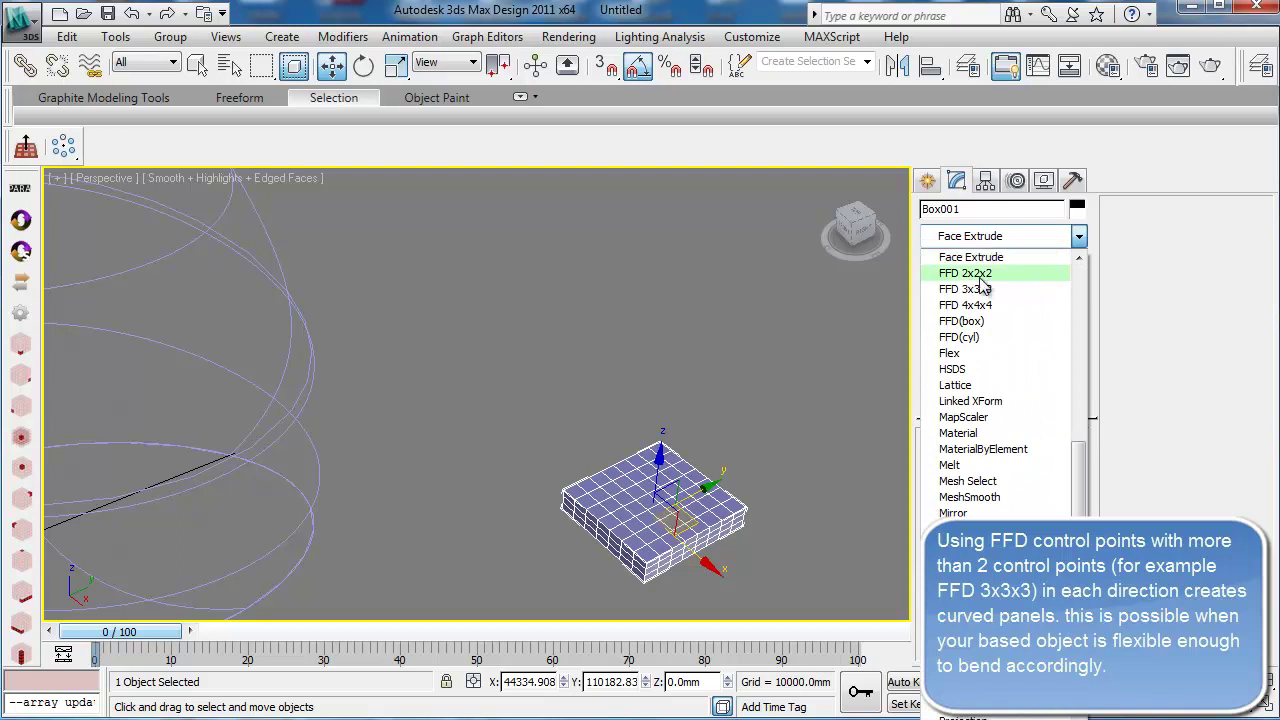
click(966, 289)
- Create a 10 × 10 × 1 parametric copy array of the box, applying the transformation on the FFD control points
scroll(480, 467, down, 5)
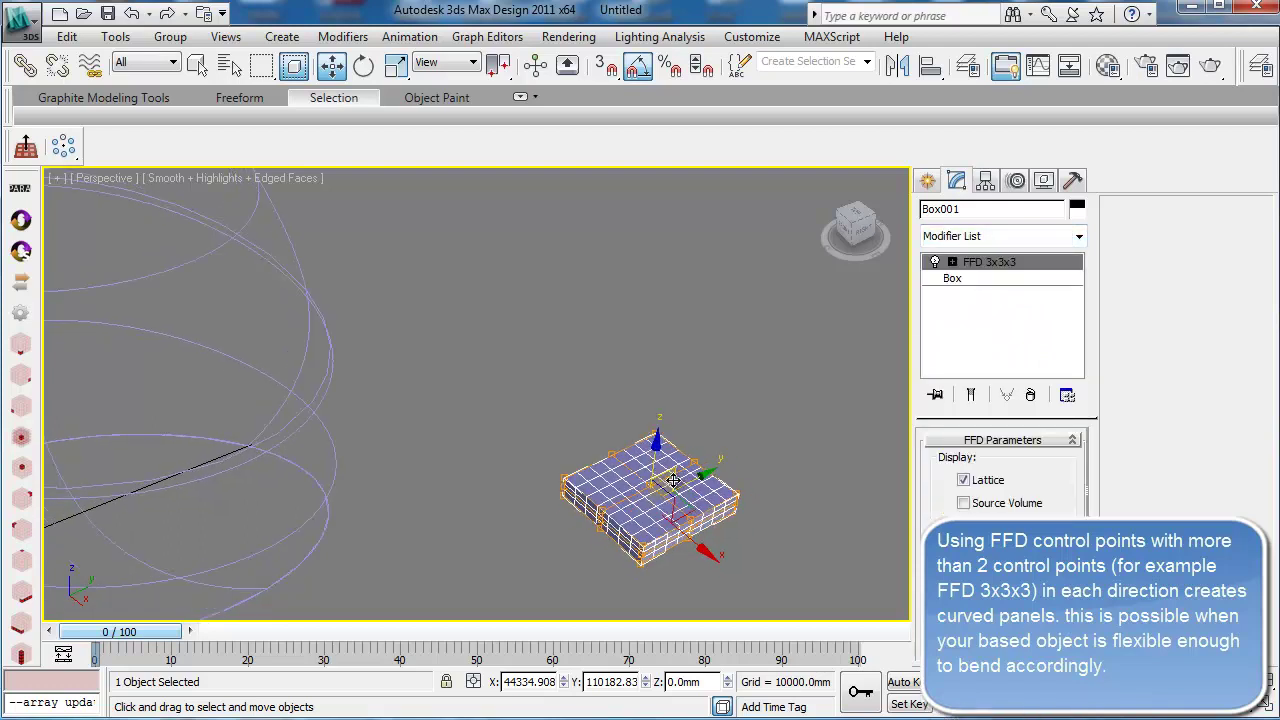
click(20, 190)
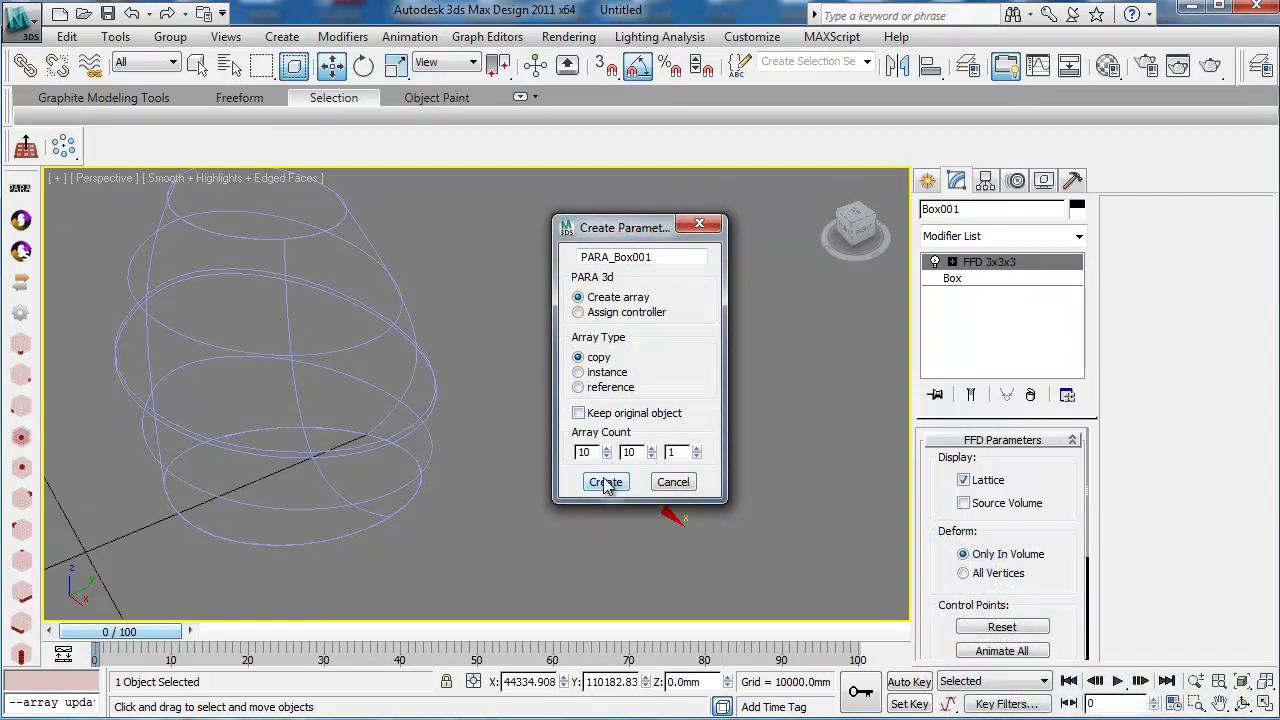
click(605, 481)
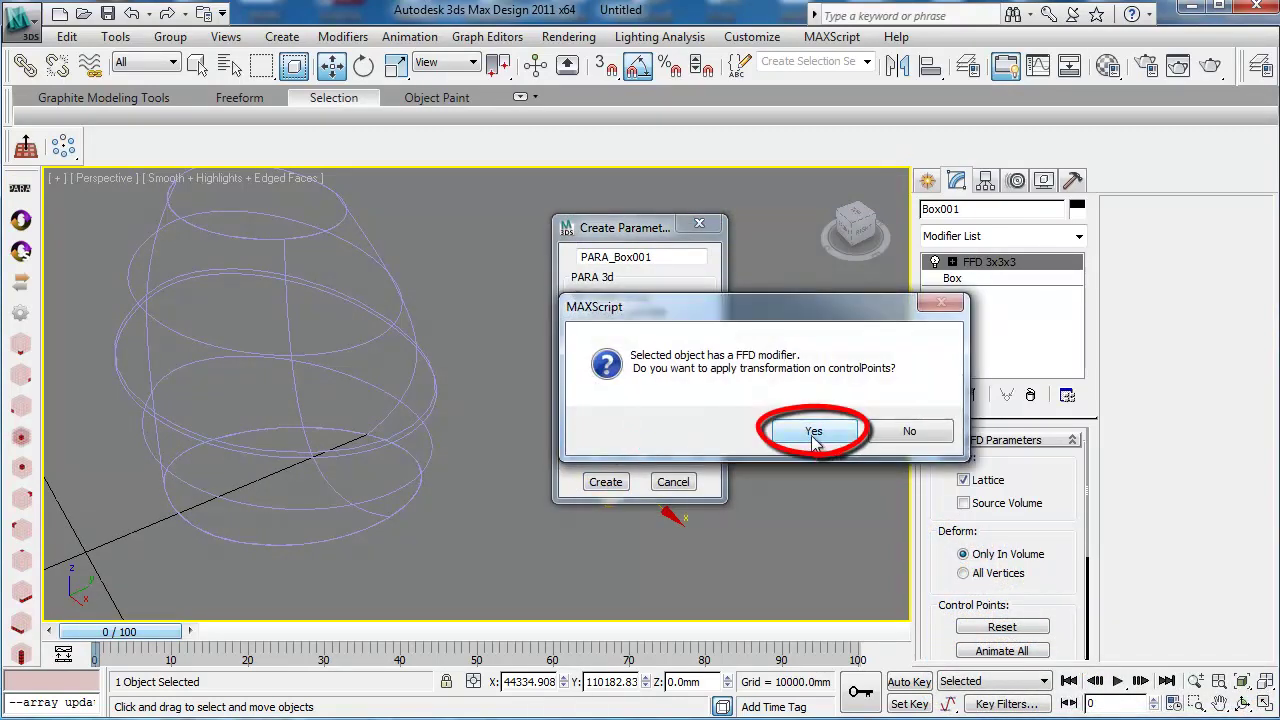
click(813, 433)
drag(545, 62, 165, 62)
middle_drag(668, 374, 798, 408)
scroll(798, 408, down, 1)
middle_drag(548, 384, 730, 392)
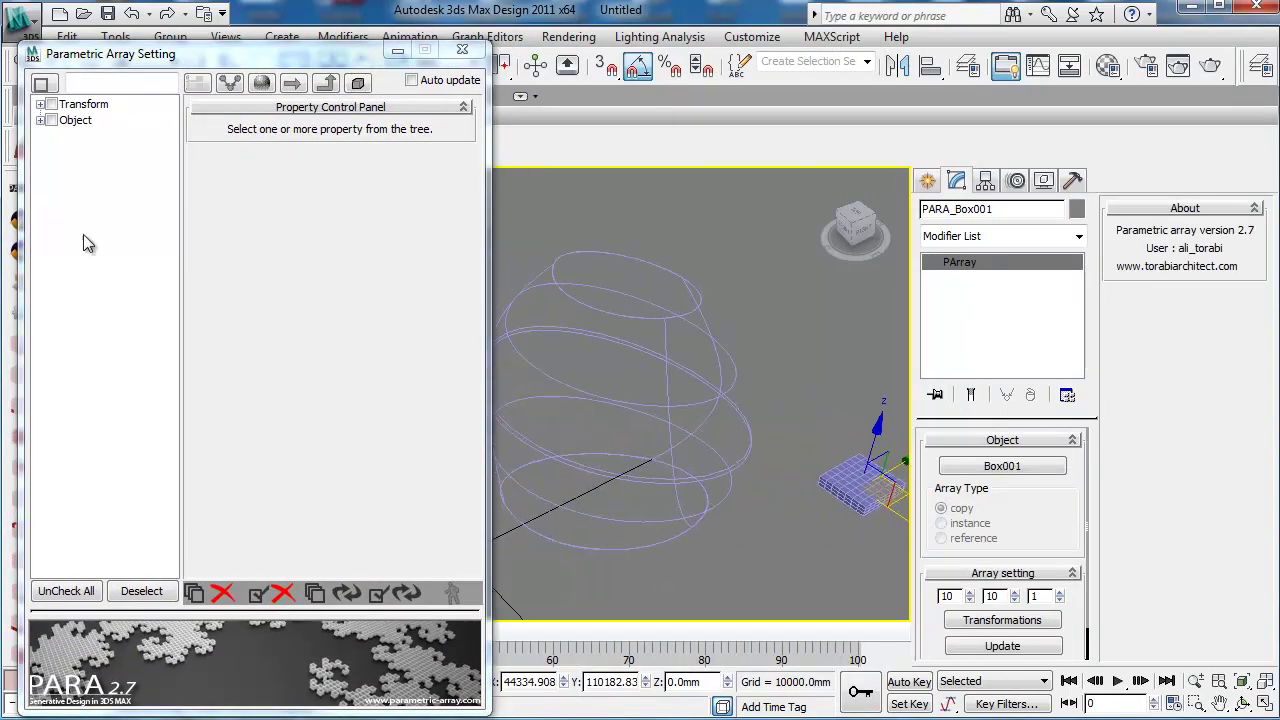
- Select all control points under the FFD 3x3x3 Master property of the box array
click(40, 120)
click(50, 136)
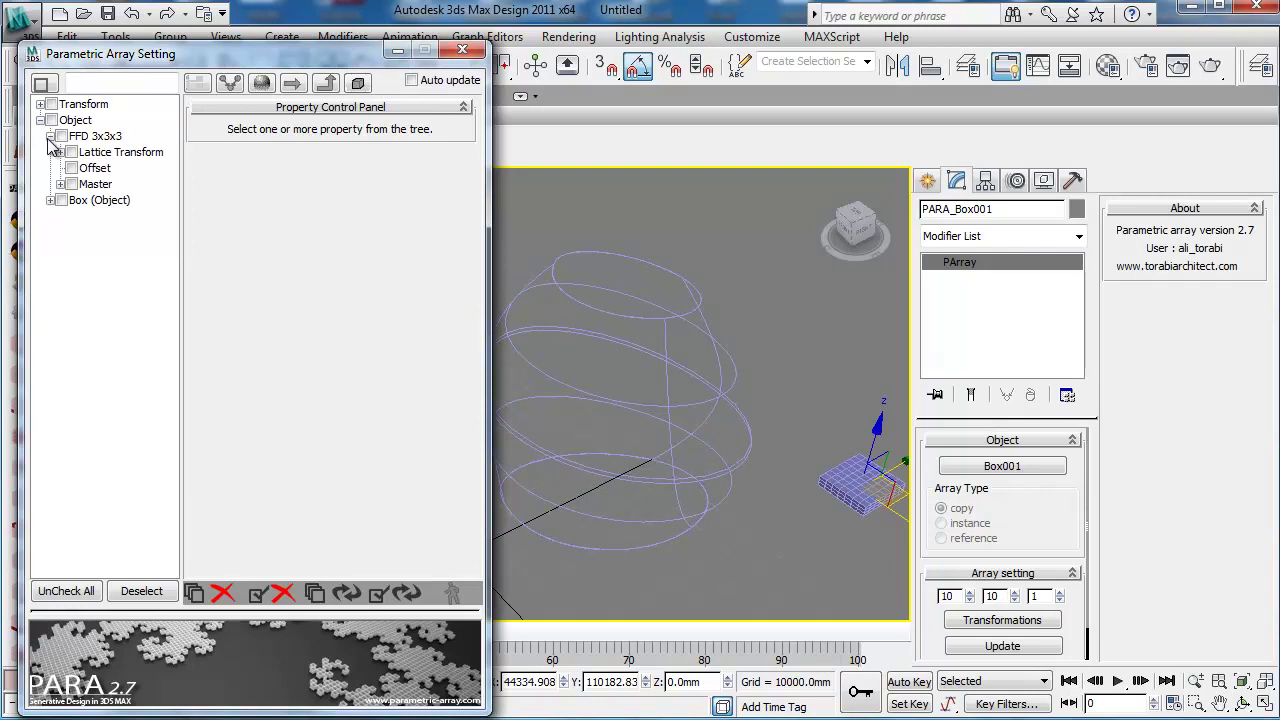
click(60, 184)
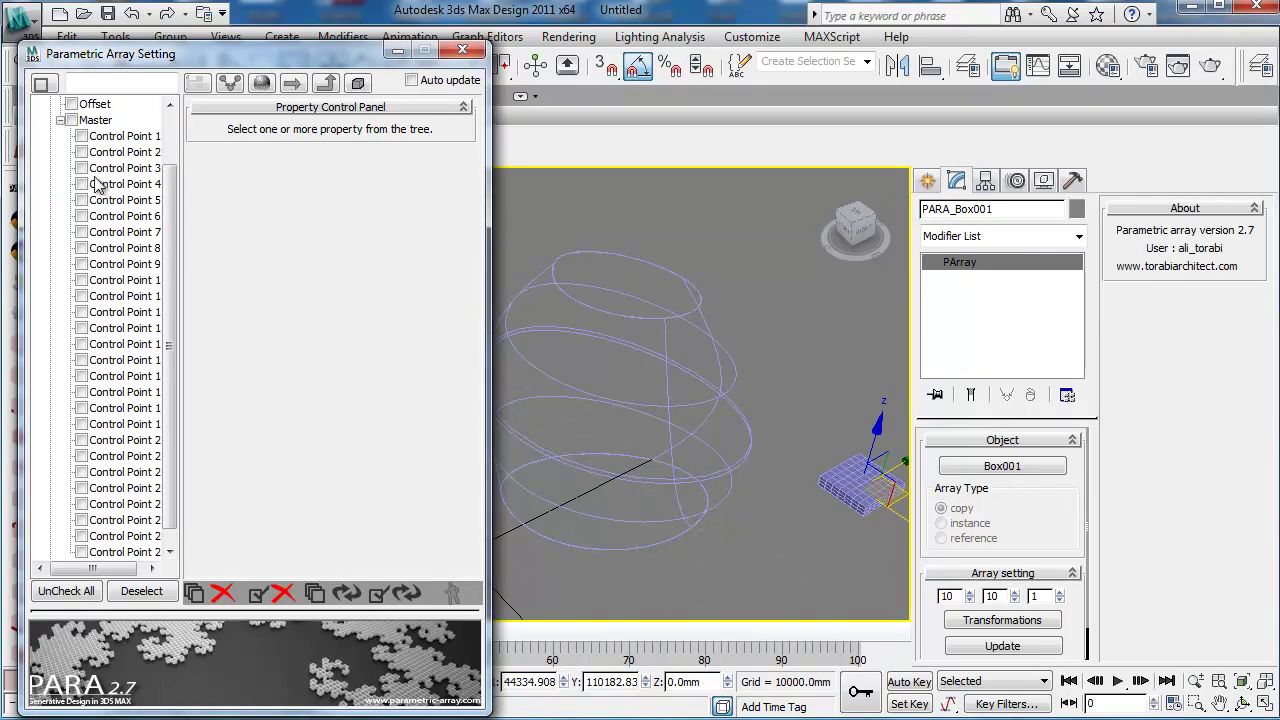
click(72, 120)
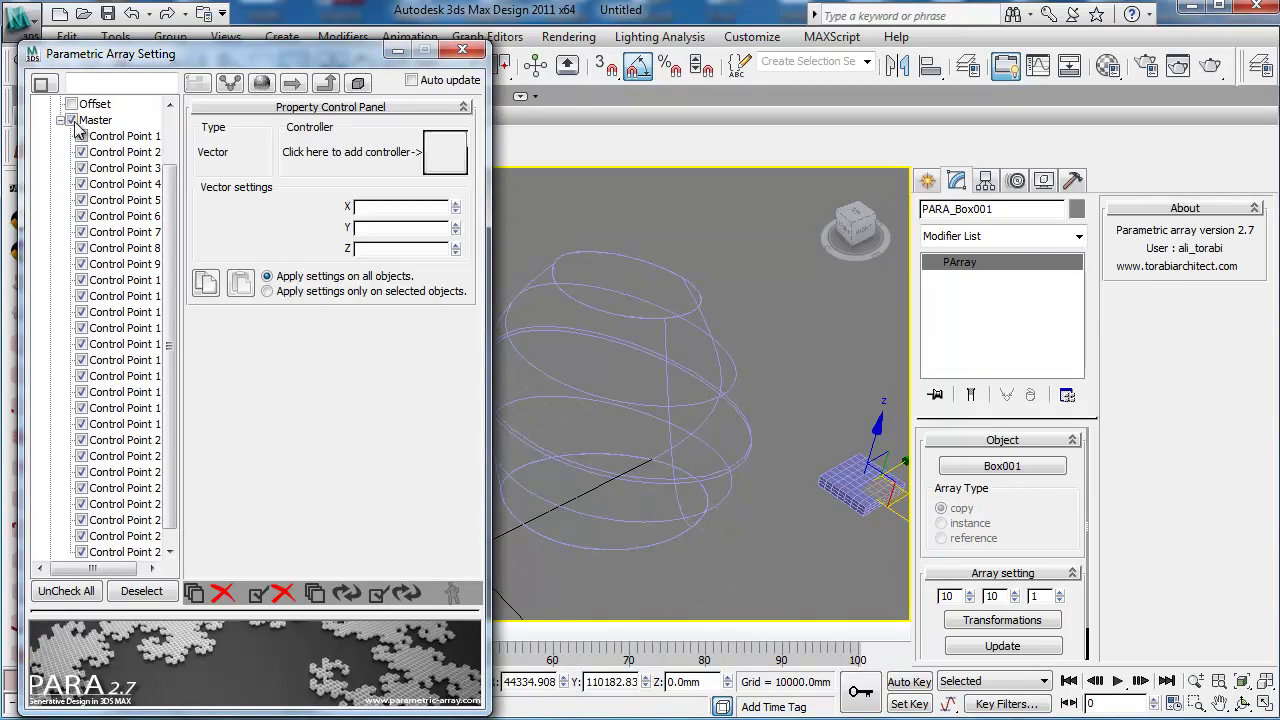
- Find the Surface Controller in the controller library and assign it to the FFD 3x3x3 control points as copies
click(440, 160)
click(536, 90)
text(su)
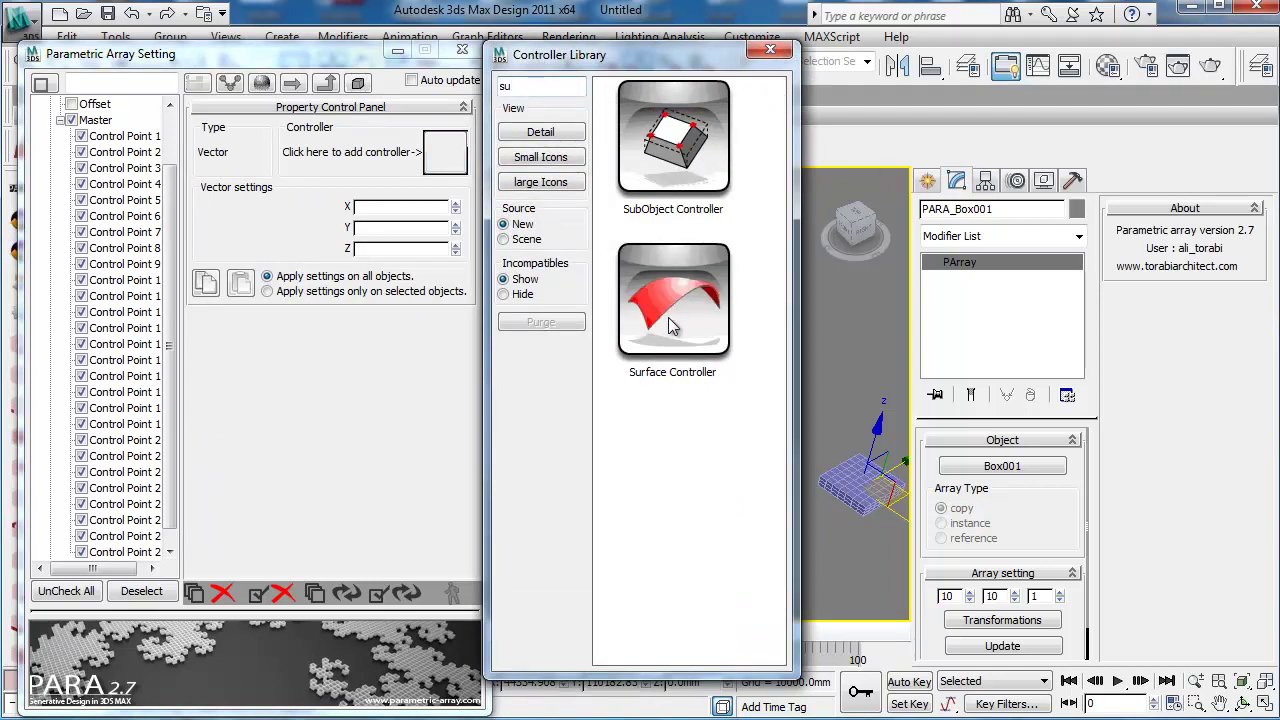
drag(669, 318, 446, 161)
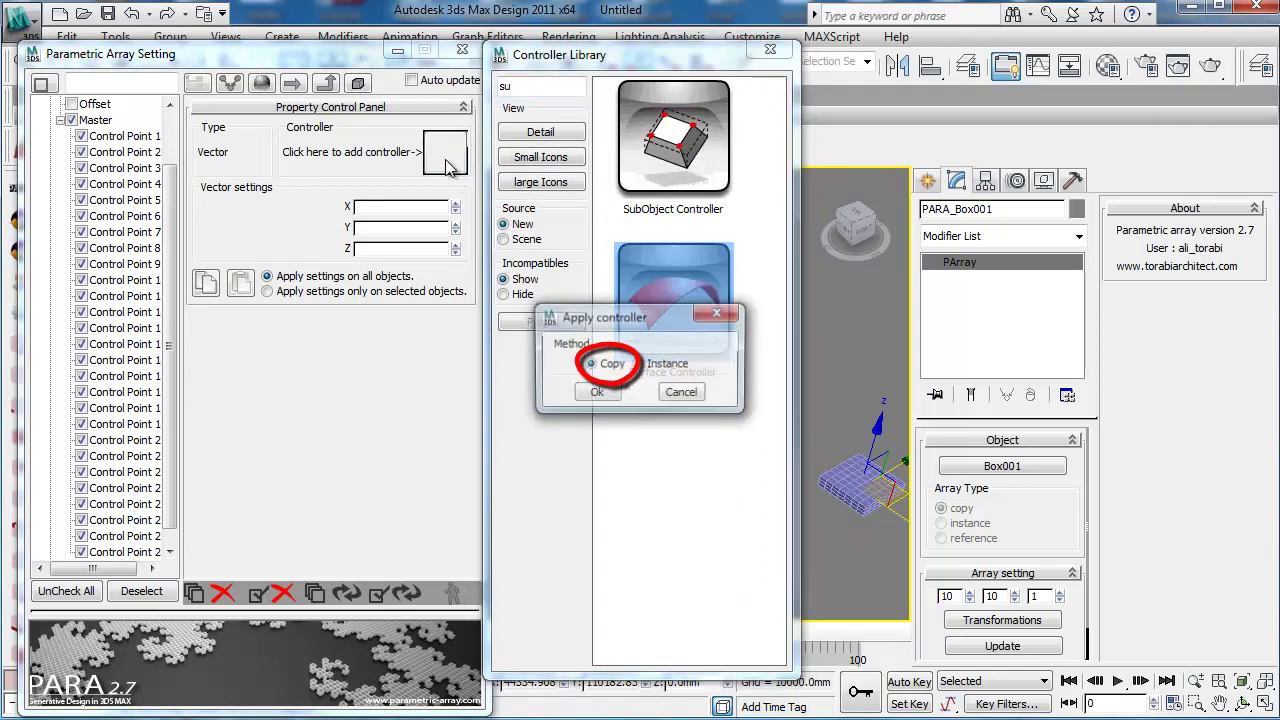
click(596, 394)
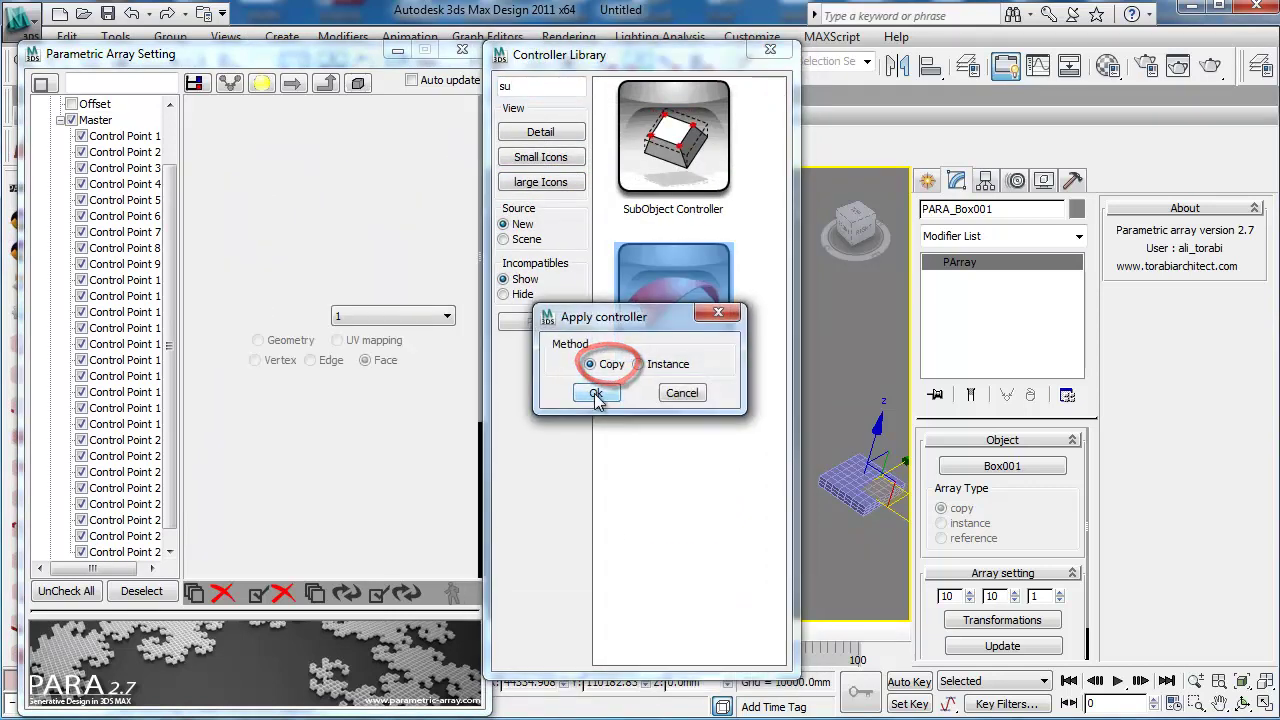
click(769, 50)
- Pick the vase-shaped loft surface for the box array's Surface Controller and inspect the panels over it
click(337, 289)
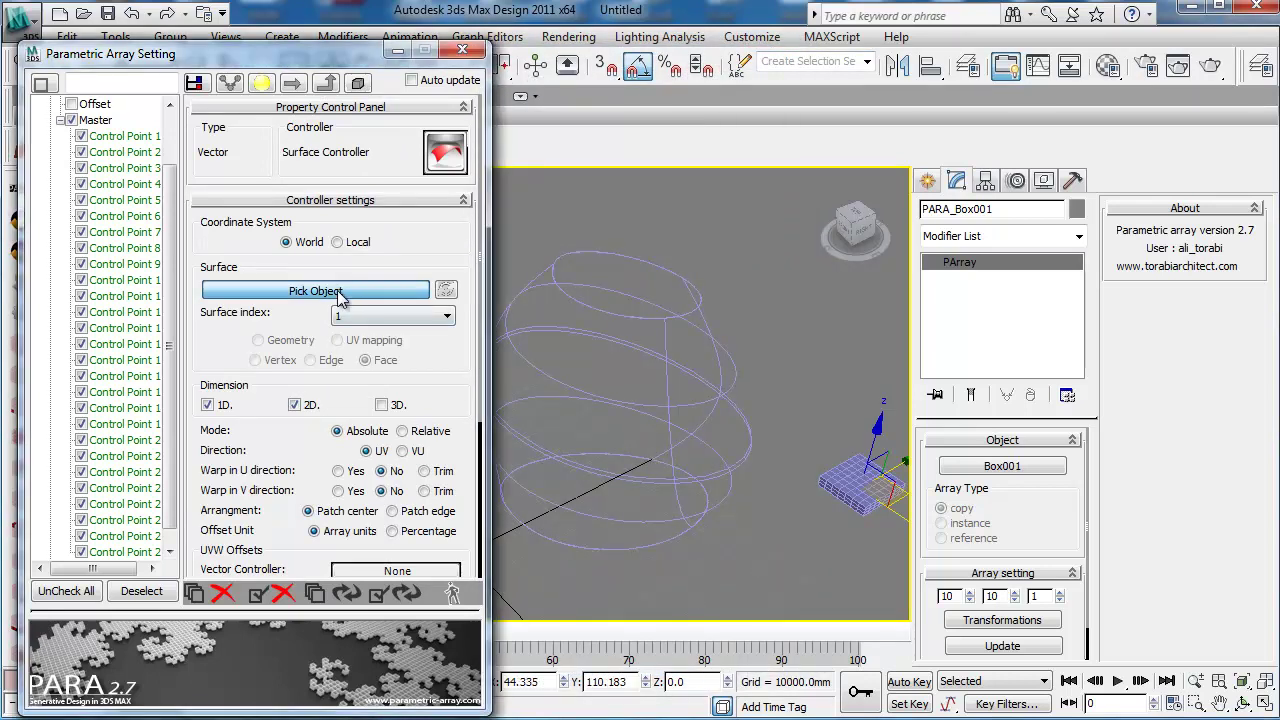
click(605, 395)
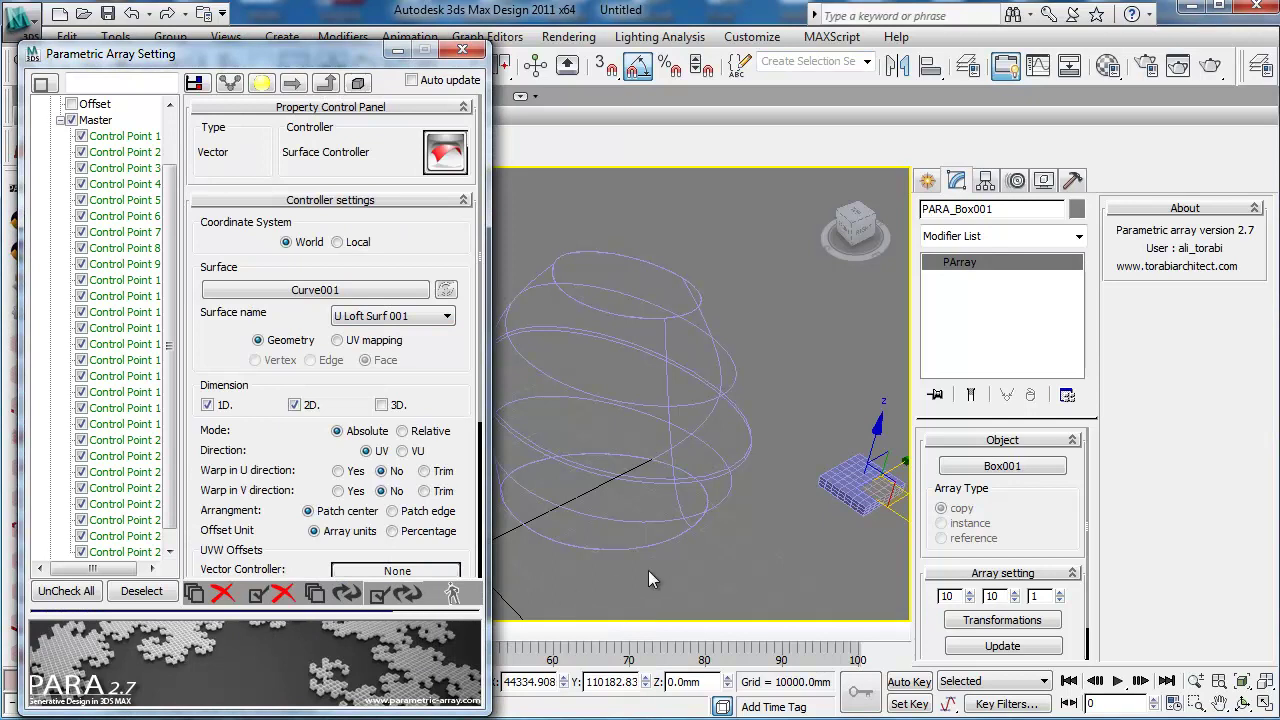
middle_drag(580, 425, 618, 475)
scroll(640, 470, up, 4)
scroll(618, 475, up, 1)
alt+middle_drag(648, 517, 650, 432)
- Close the array settings, isolate one deformed panel to examine its curvature, and exit isolation
click(462, 49)
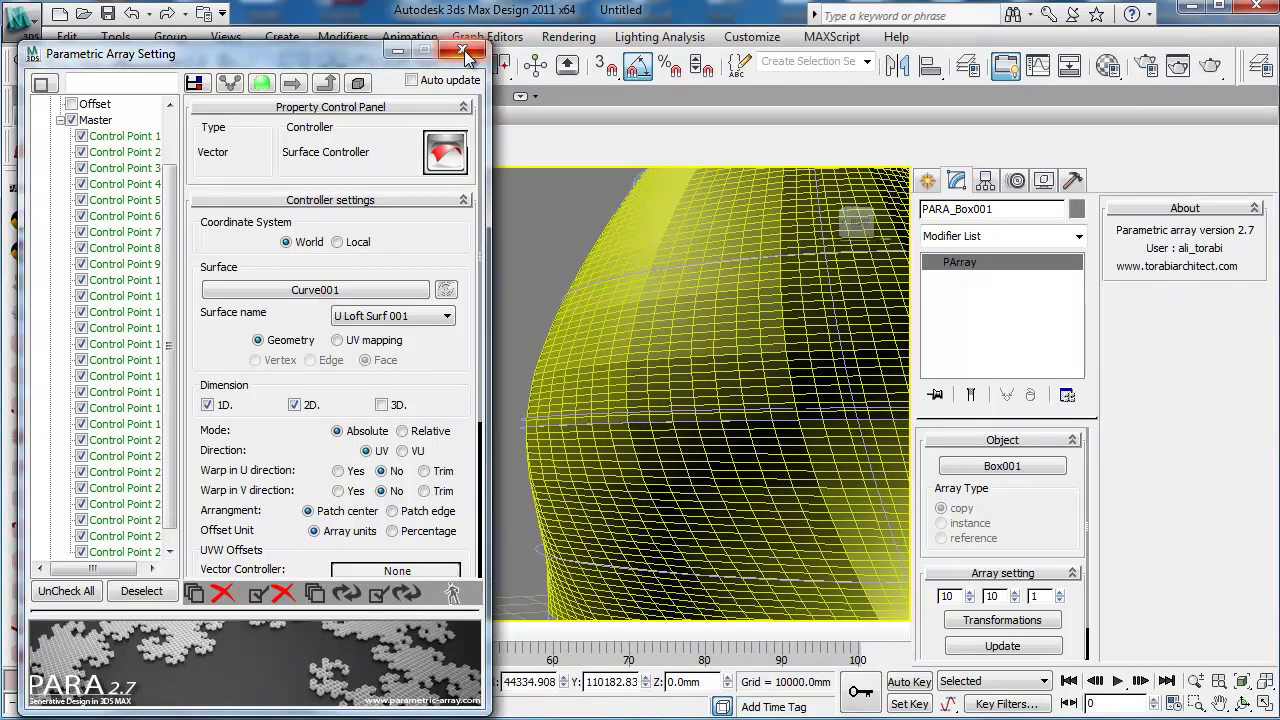
click(197, 65)
click(698, 395)
alt+middle_drag(698, 395, 414, 459)
key(alt+q)
alt+middle_drag(494, 471, 539, 489)
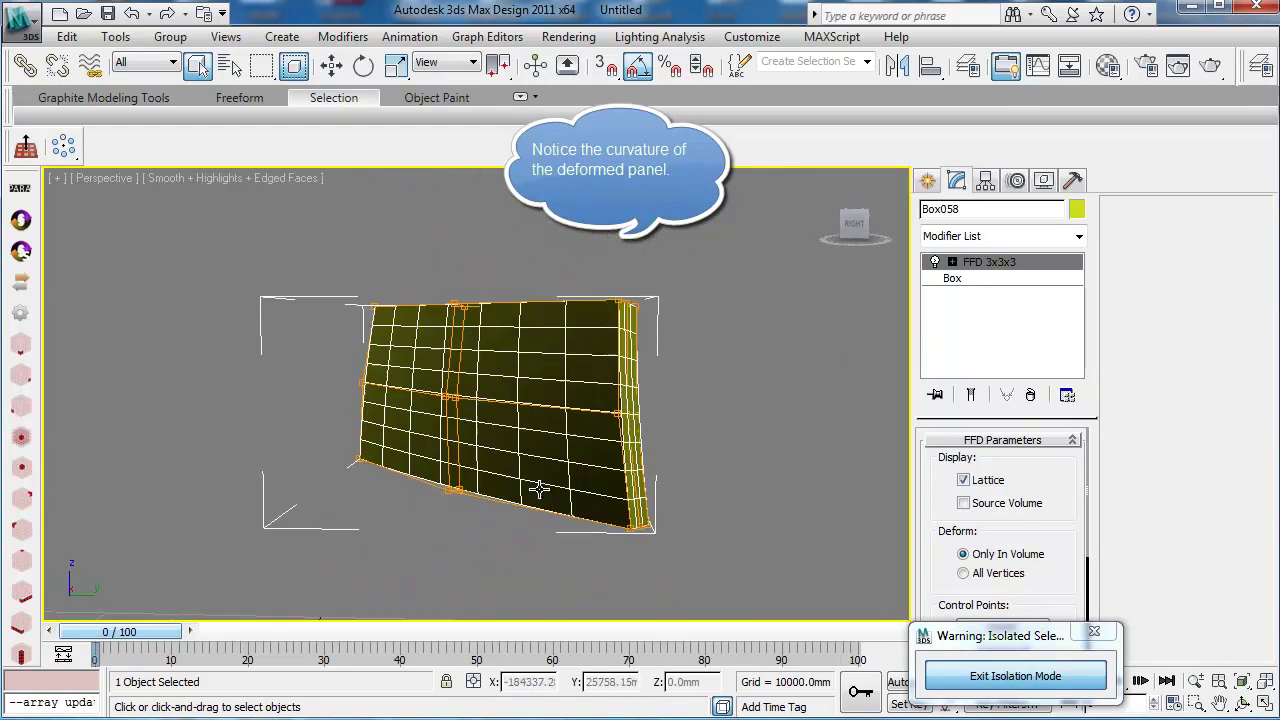
click(988, 677)
- Create a NURBS CV surface about 16601 × 20138 mm with 4 × 4 CVs beside the vase
scroll(533, 491, down, 5)
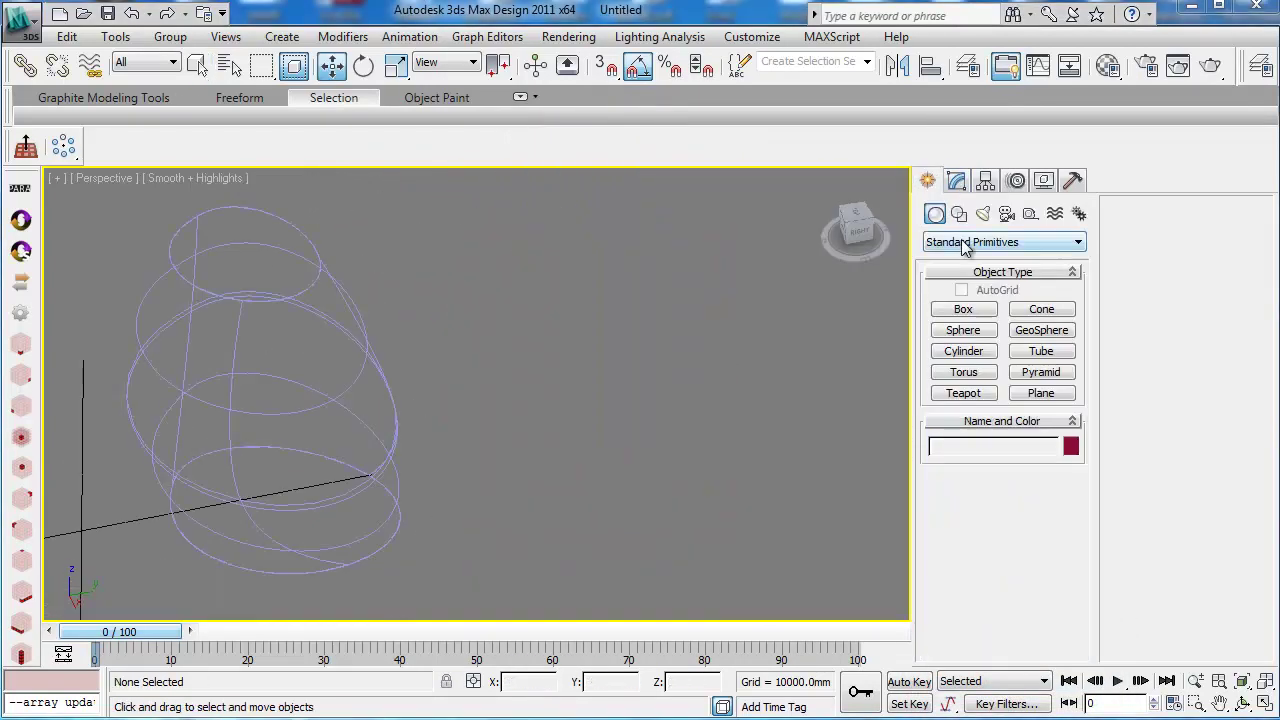
click(965, 247)
click(968, 333)
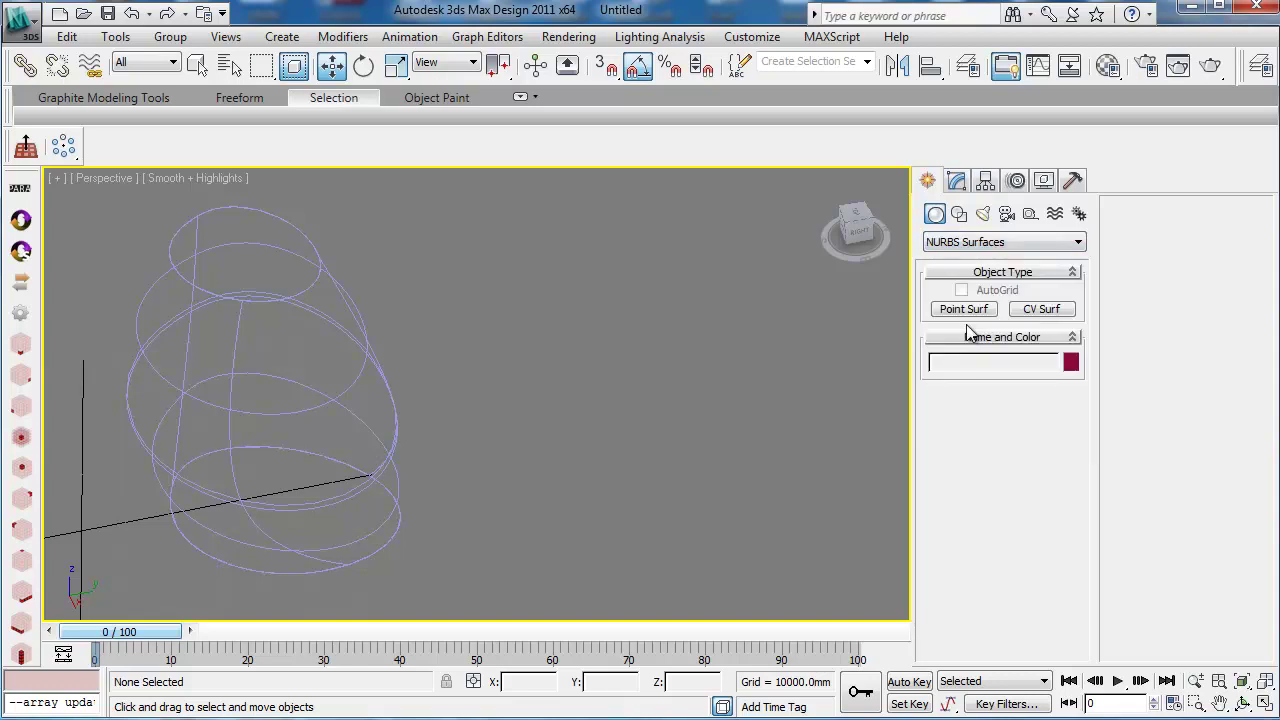
click(1041, 309)
scroll(480, 490, up, 4)
drag(606, 417, 549, 522)
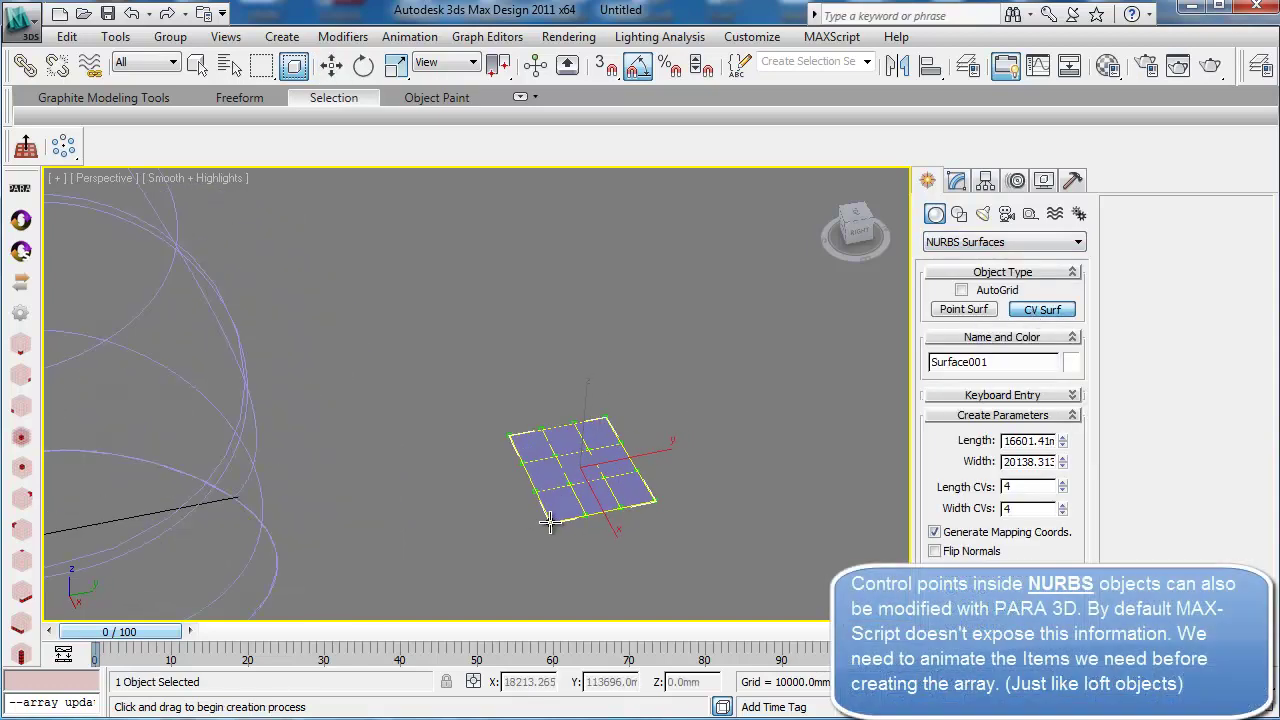
- Select every control vertex of the NURBS surface except the four corners
click(956, 181)
click(932, 263)
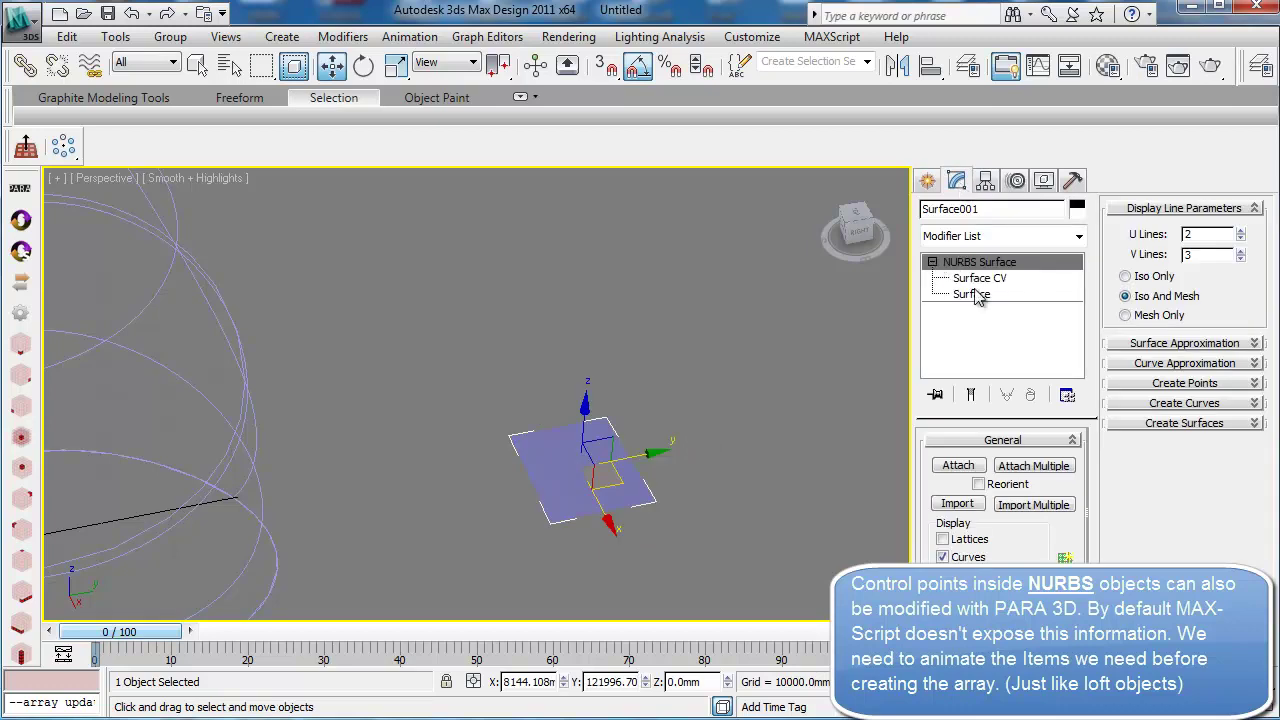
click(979, 278)
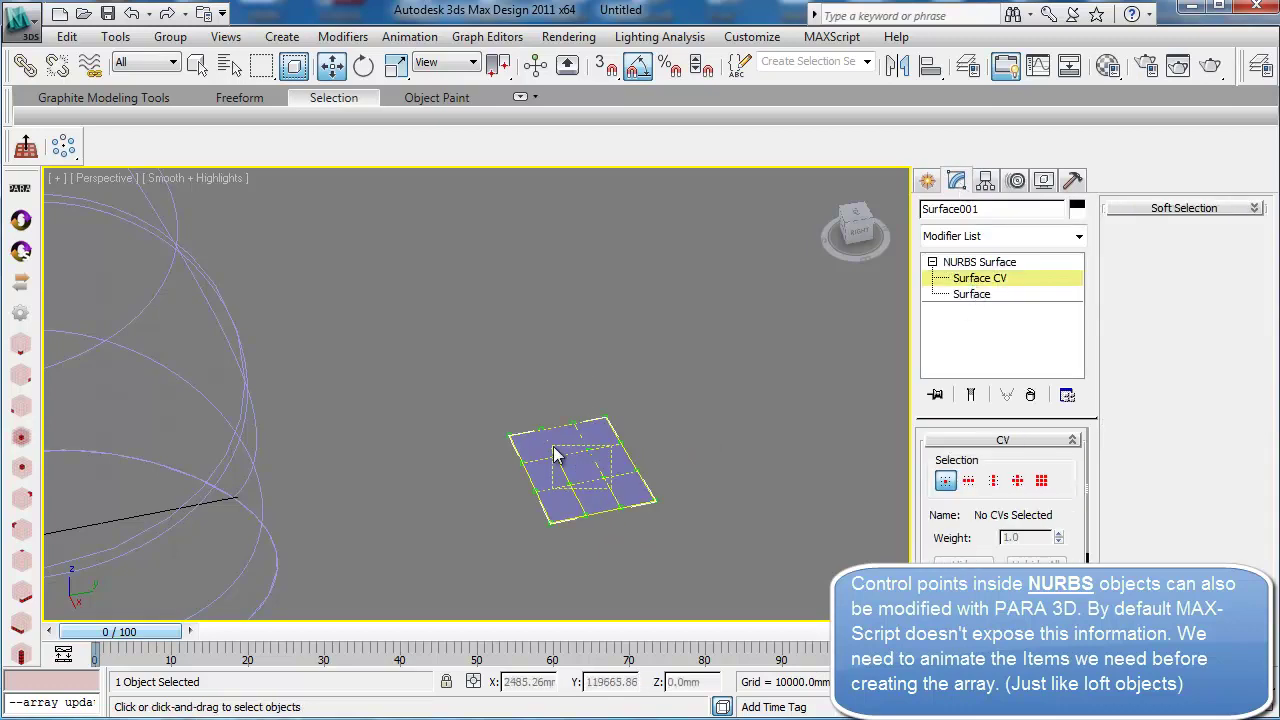
key(ctrl+a)
scroll(543, 460, up, 2)
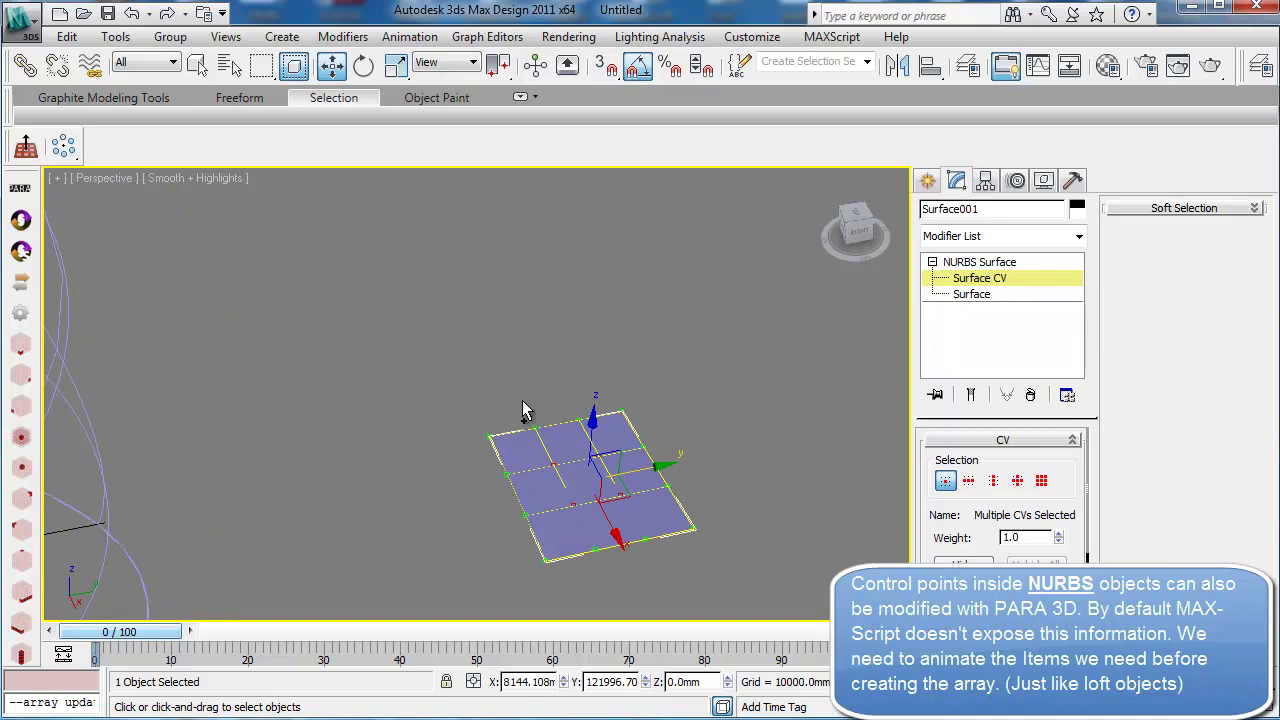
drag(617, 460, 607, 438)
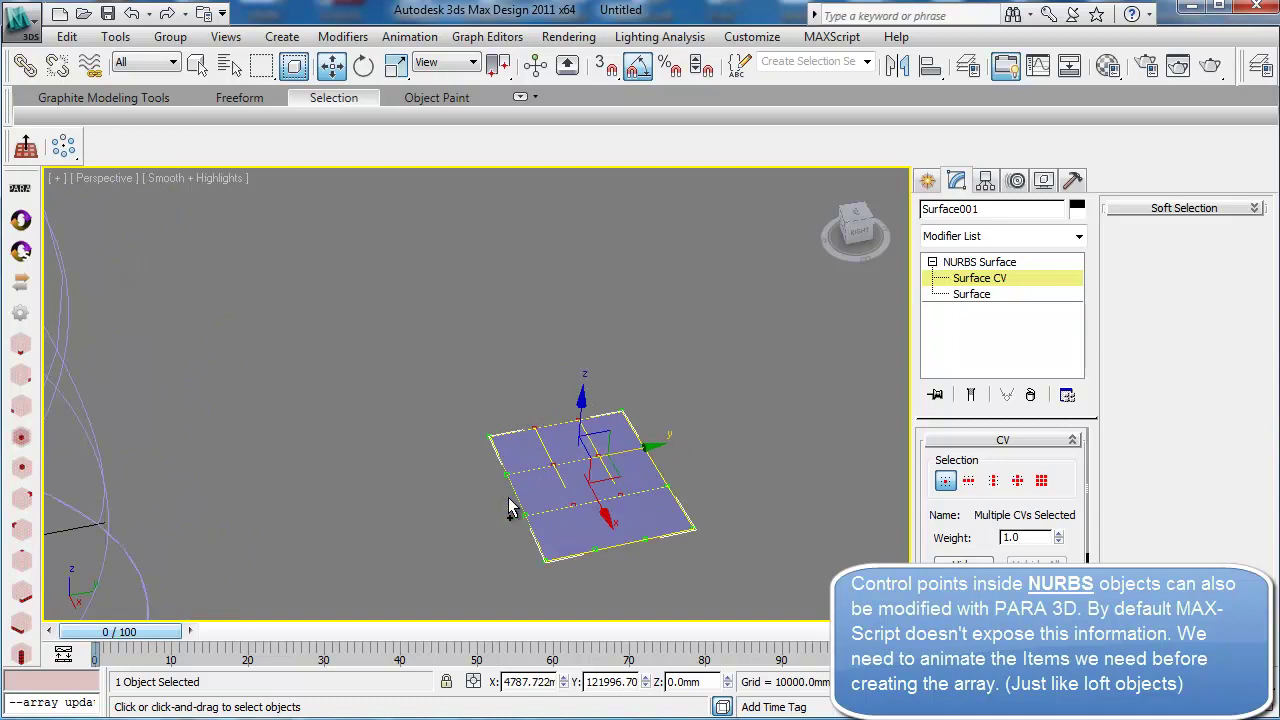
drag(535, 520, 548, 537)
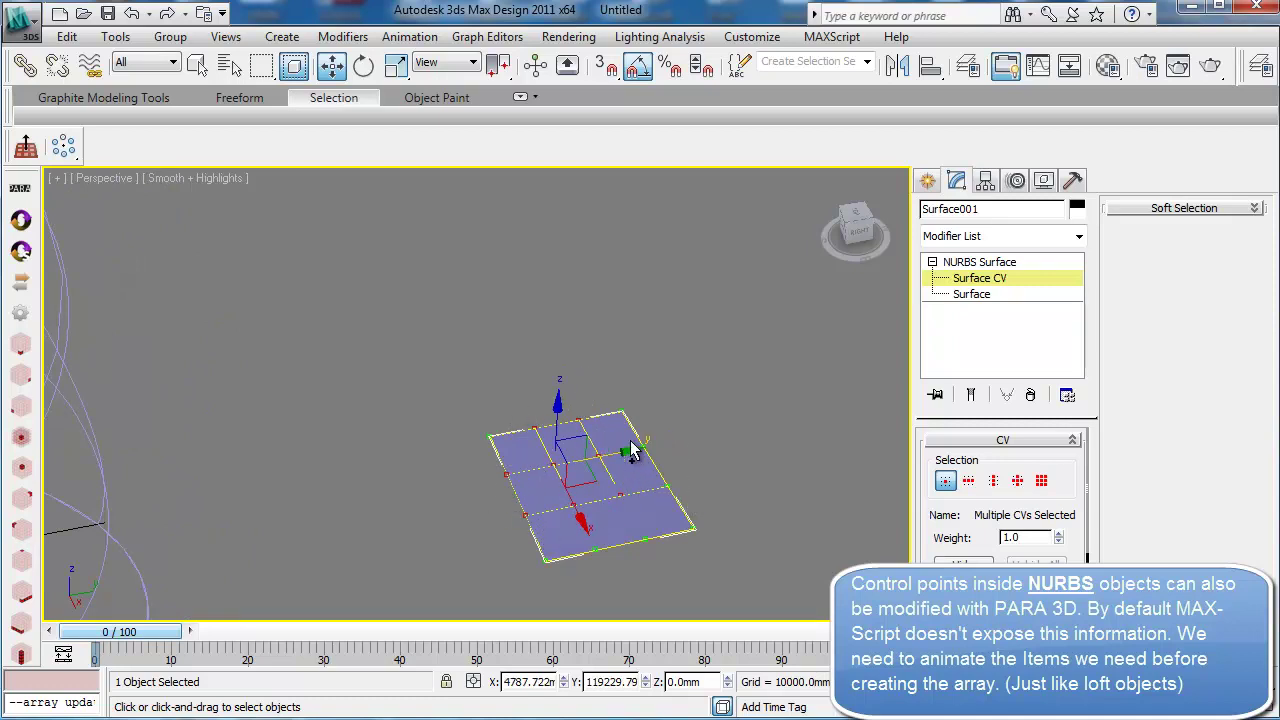
drag(634, 447, 636, 450)
ctrl+drag(591, 532, 655, 582)
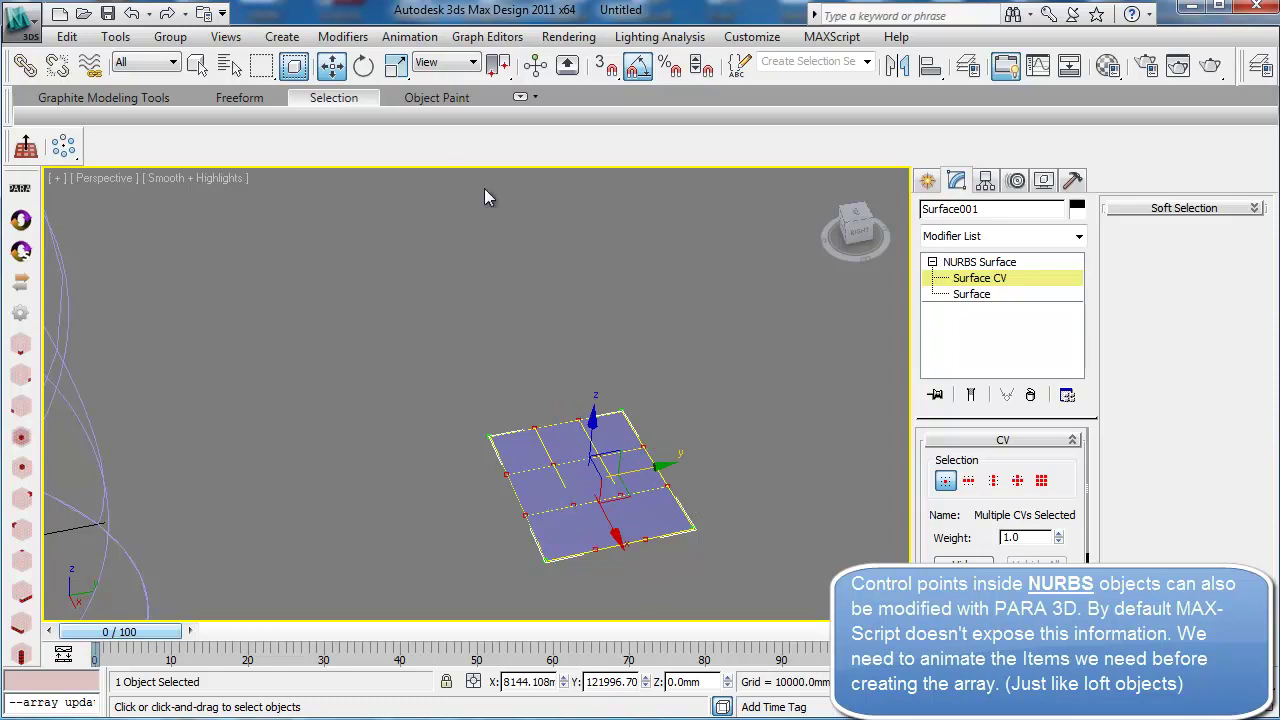
- Scale the selected control vertices uniformly inward to give the NURBS surface a four-pointed star shape
click(395, 65)
drag(588, 508, 590, 460)
scroll(596, 491, up, 1)
scroll(596, 491, up, 2)
click(969, 278)
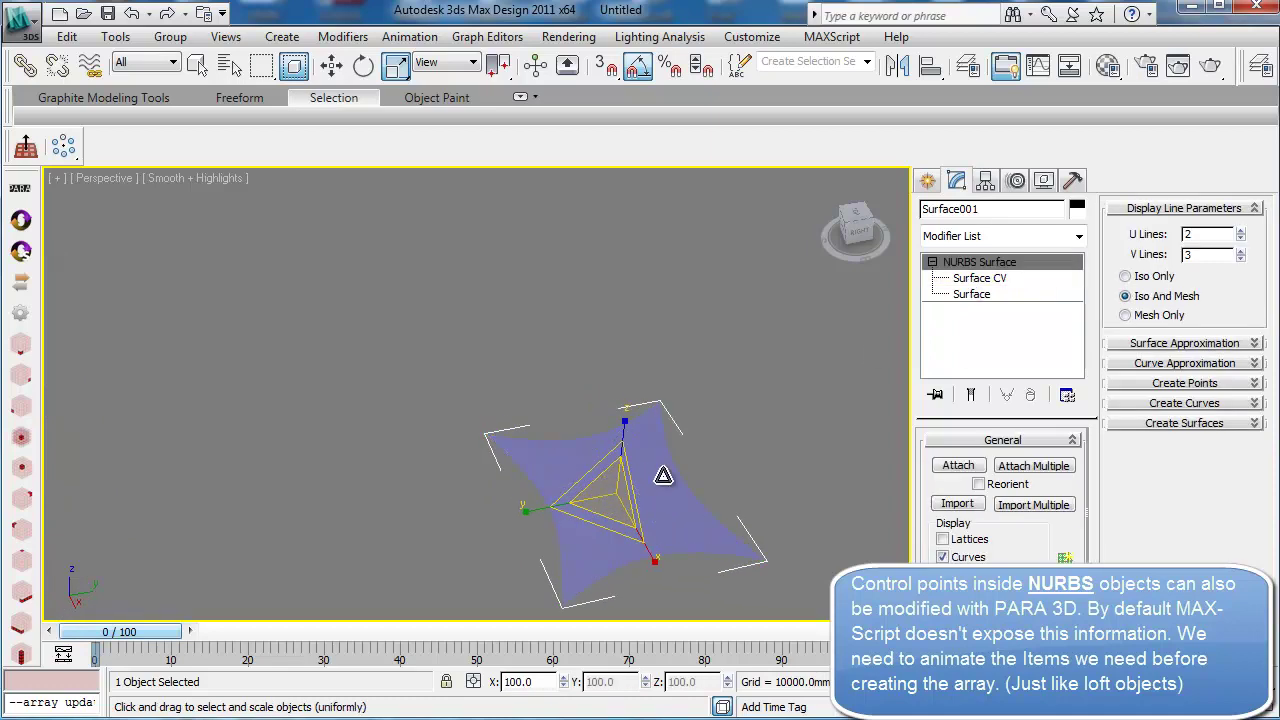
key(F4)
key(F4)
scroll(615, 520, down, 3)
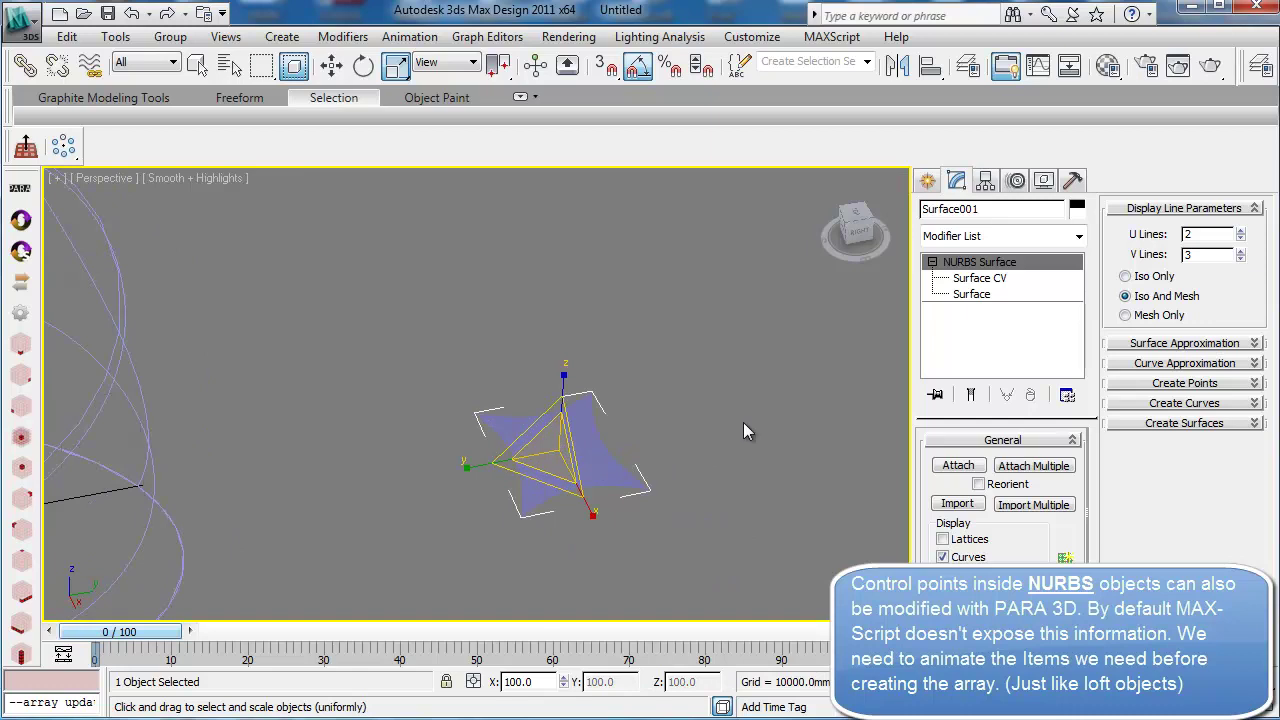
- Select all control vertices of the star-shaped NURBS surface, including its corners
click(198, 65)
click(977, 280)
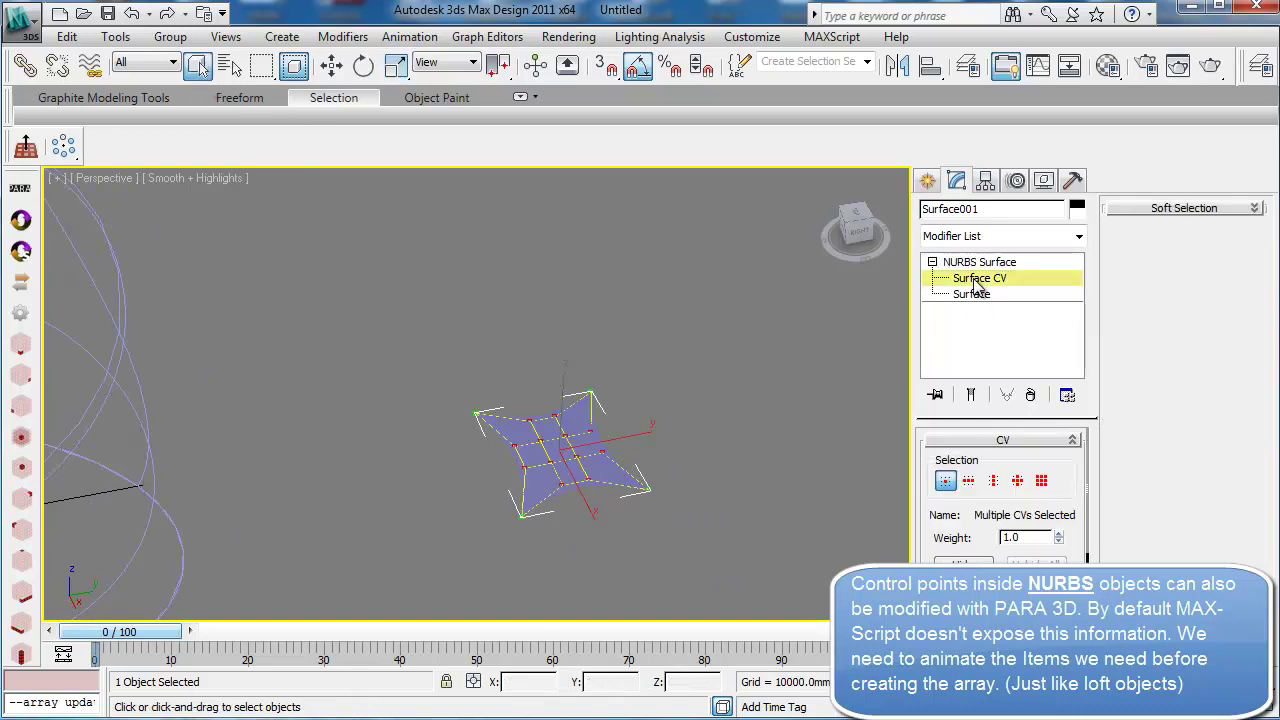
scroll(645, 455, down, 4)
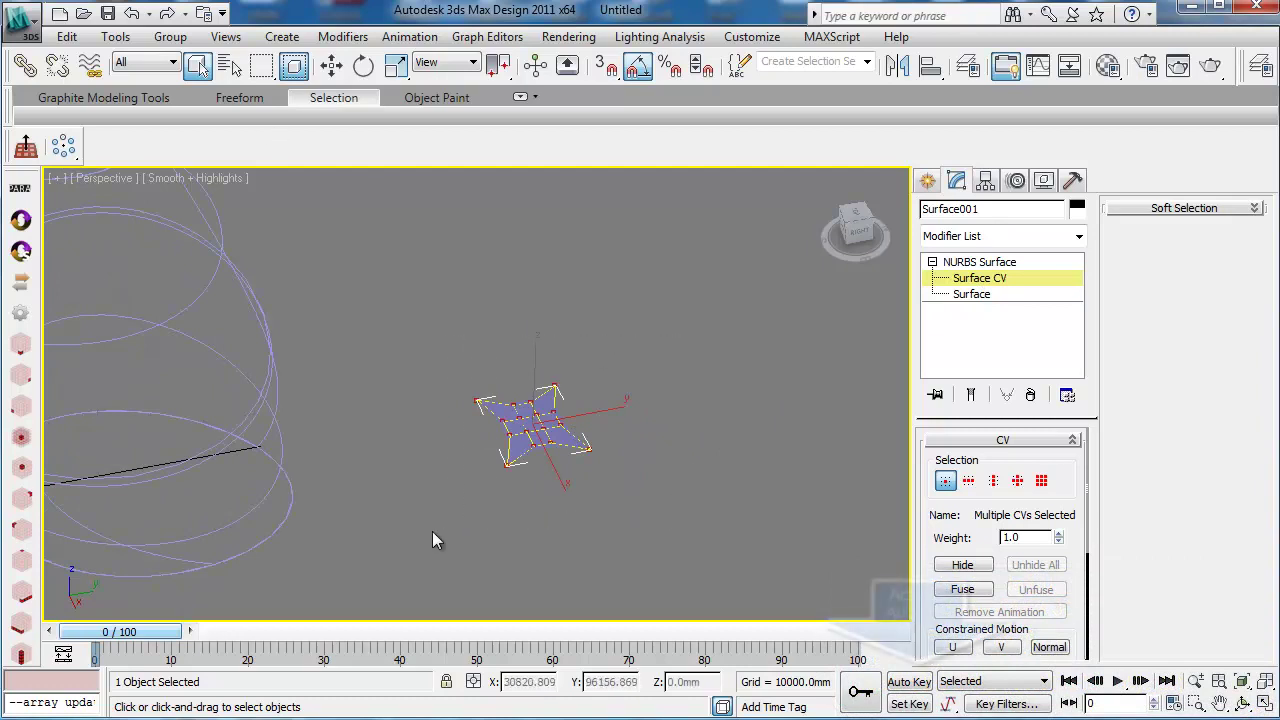
- Activate Auto Key, move the control vertices along Y to about 163892 mm at frame 100, and return to frame 0
click(909, 682)
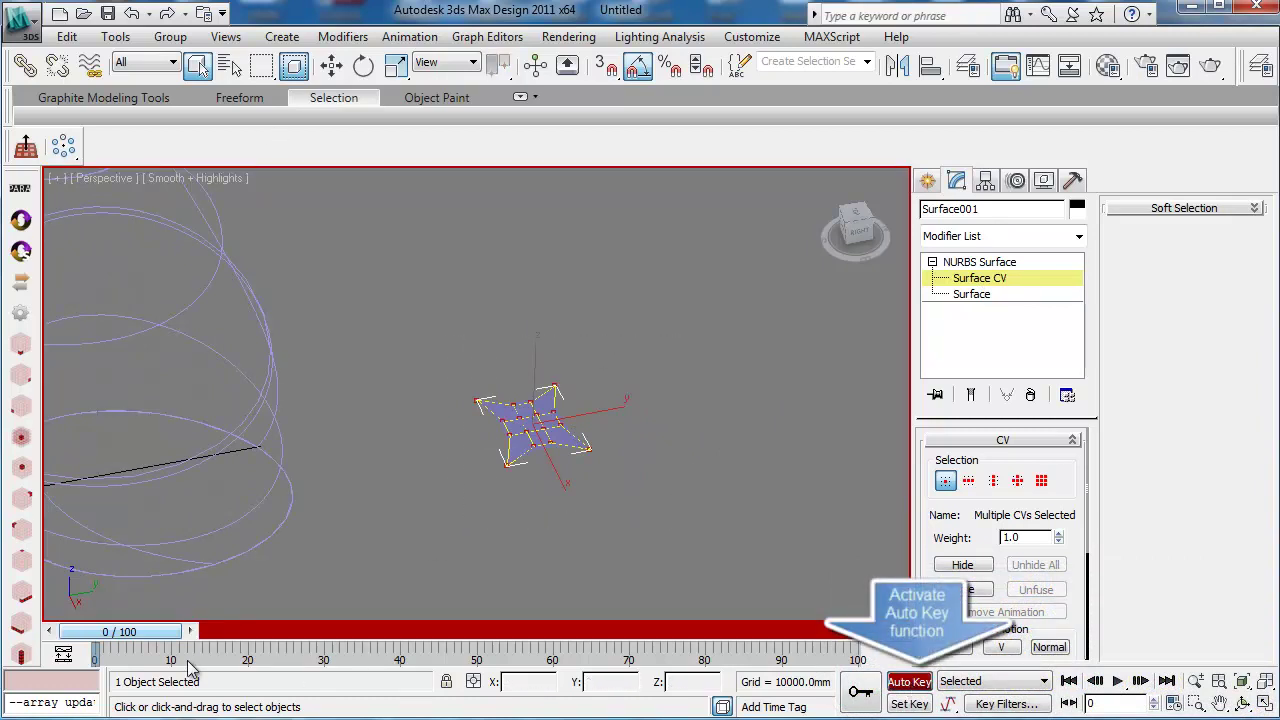
drag(127, 638, 818, 632)
key(w)
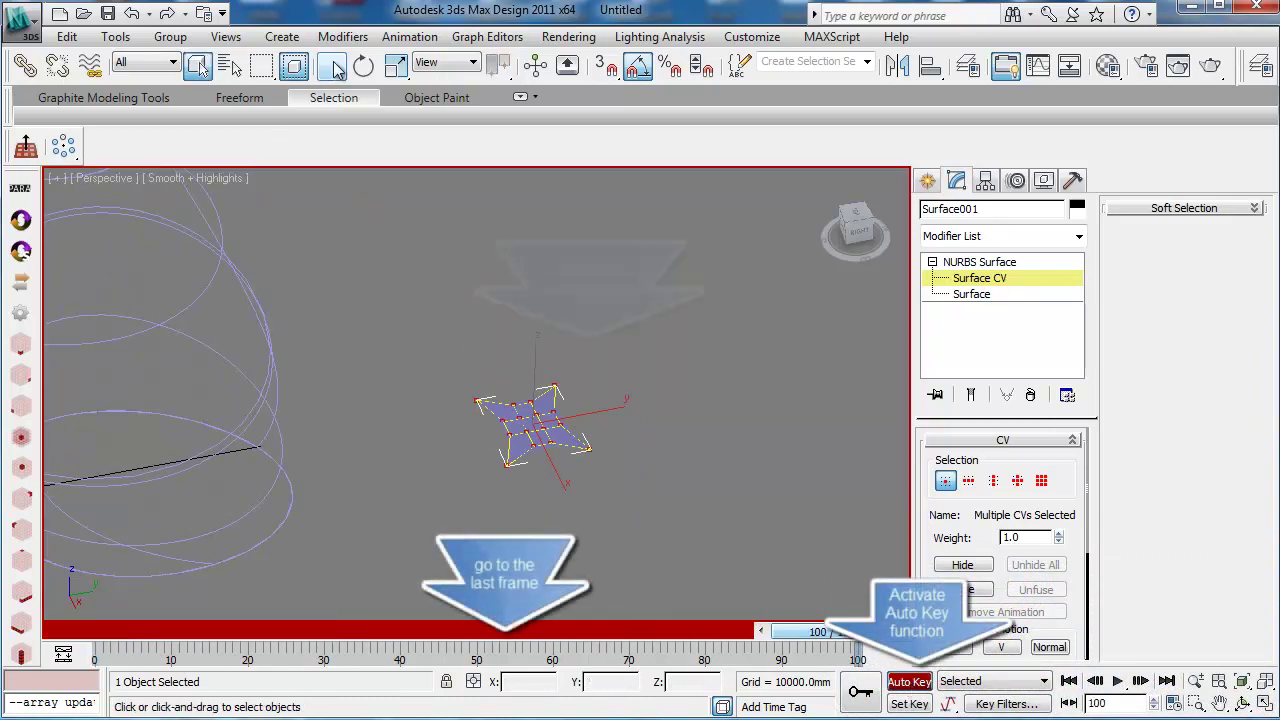
drag(547, 370, 744, 335)
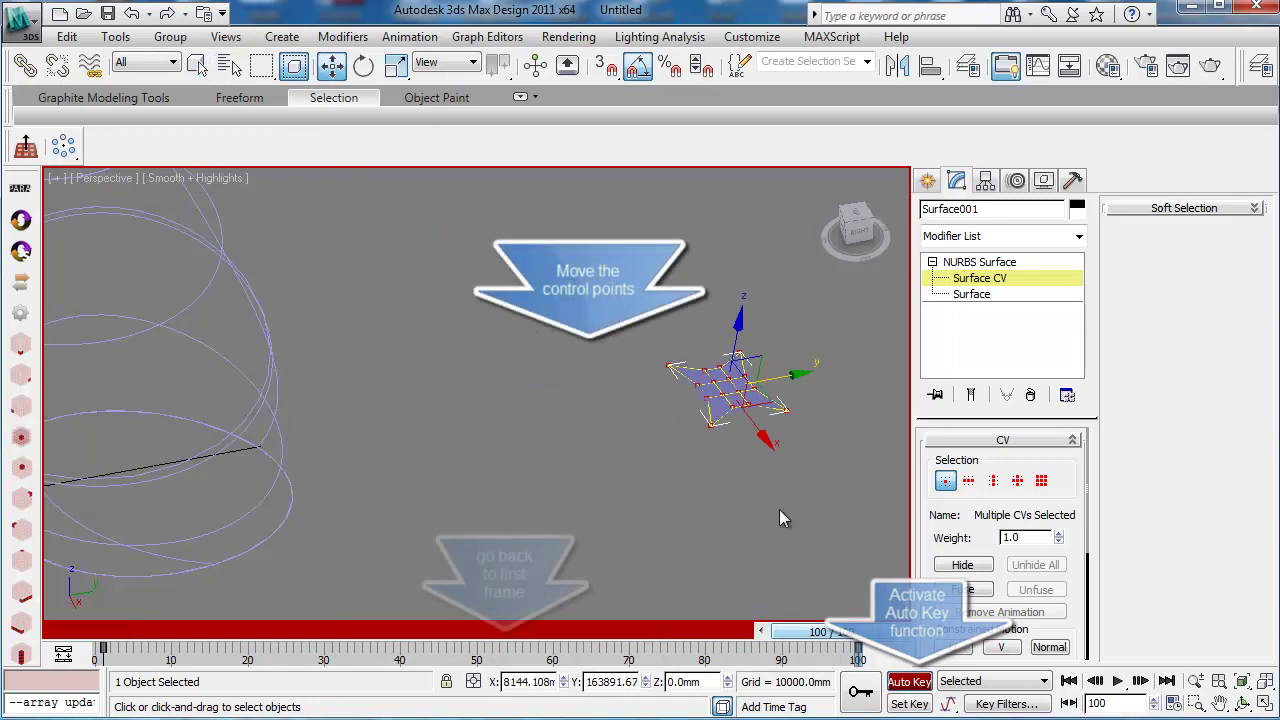
drag(845, 634, 108, 632)
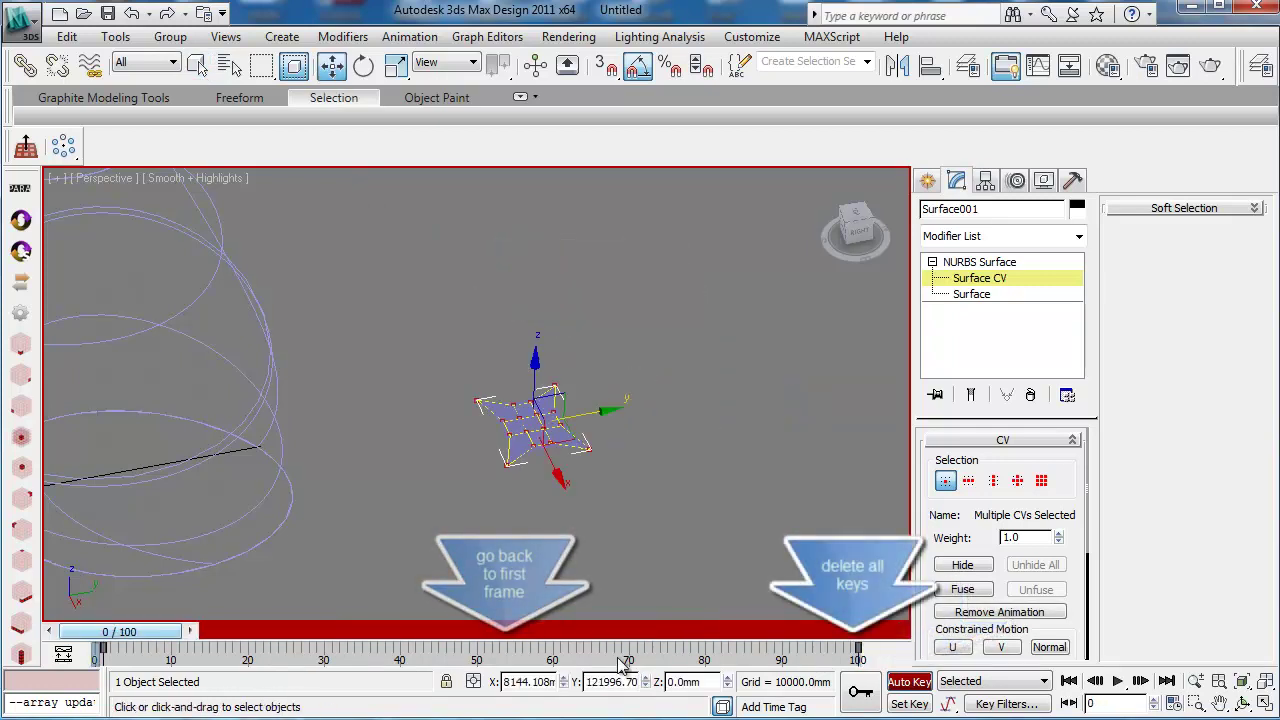
- Delete all animation keys of the star-shaped surface's control vertices, turn off Auto Key and leave control-vertex editing
drag(873, 659, 855, 657)
drag(182, 642, 62, 640)
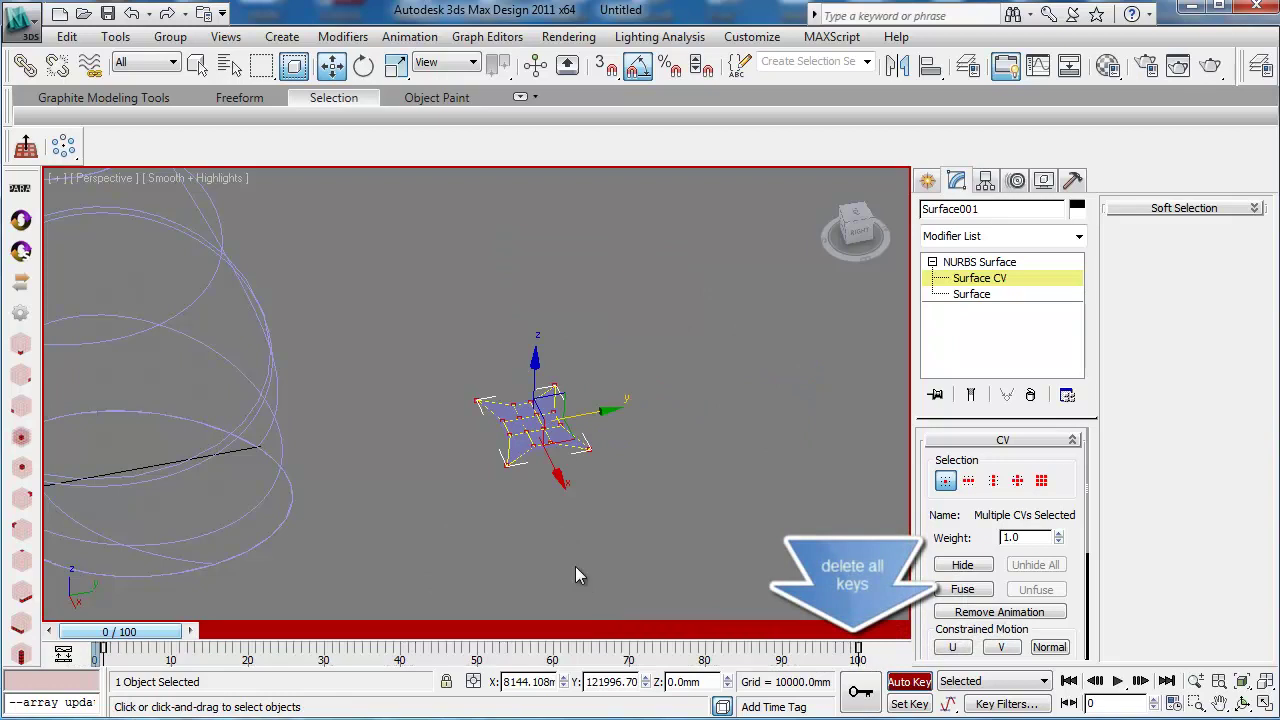
right_click(858, 650)
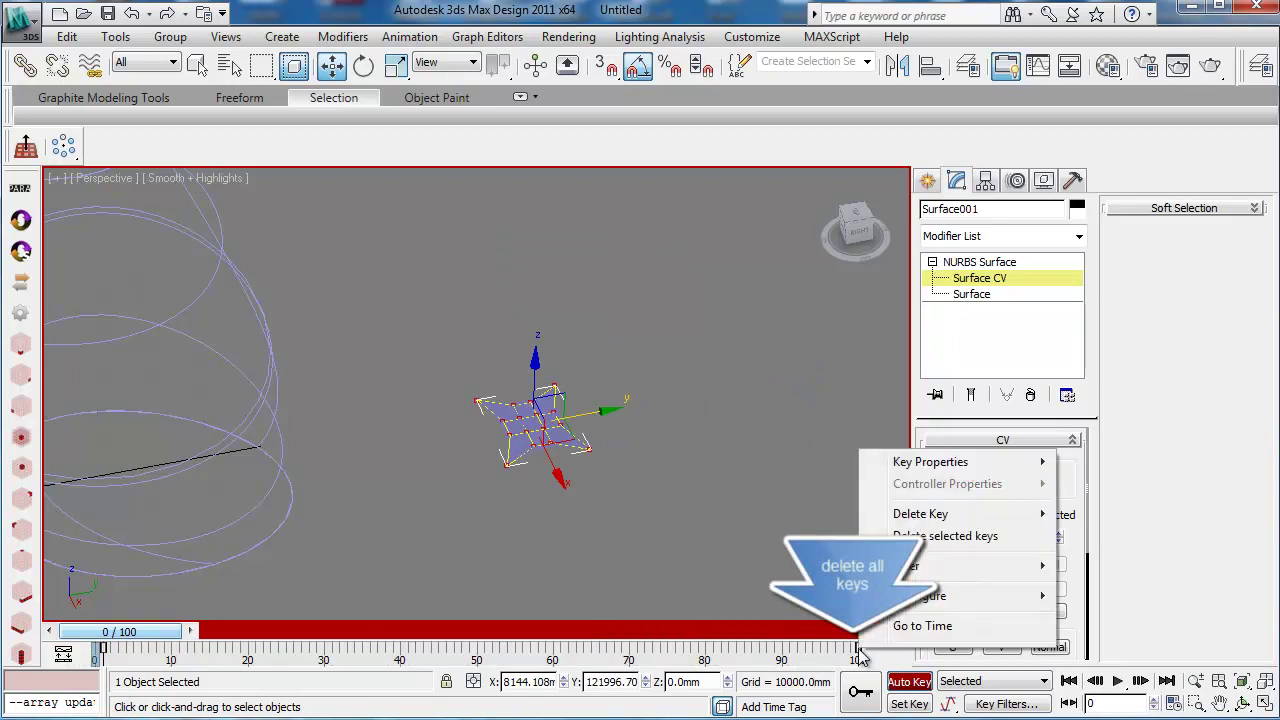
mouse_move(943, 515)
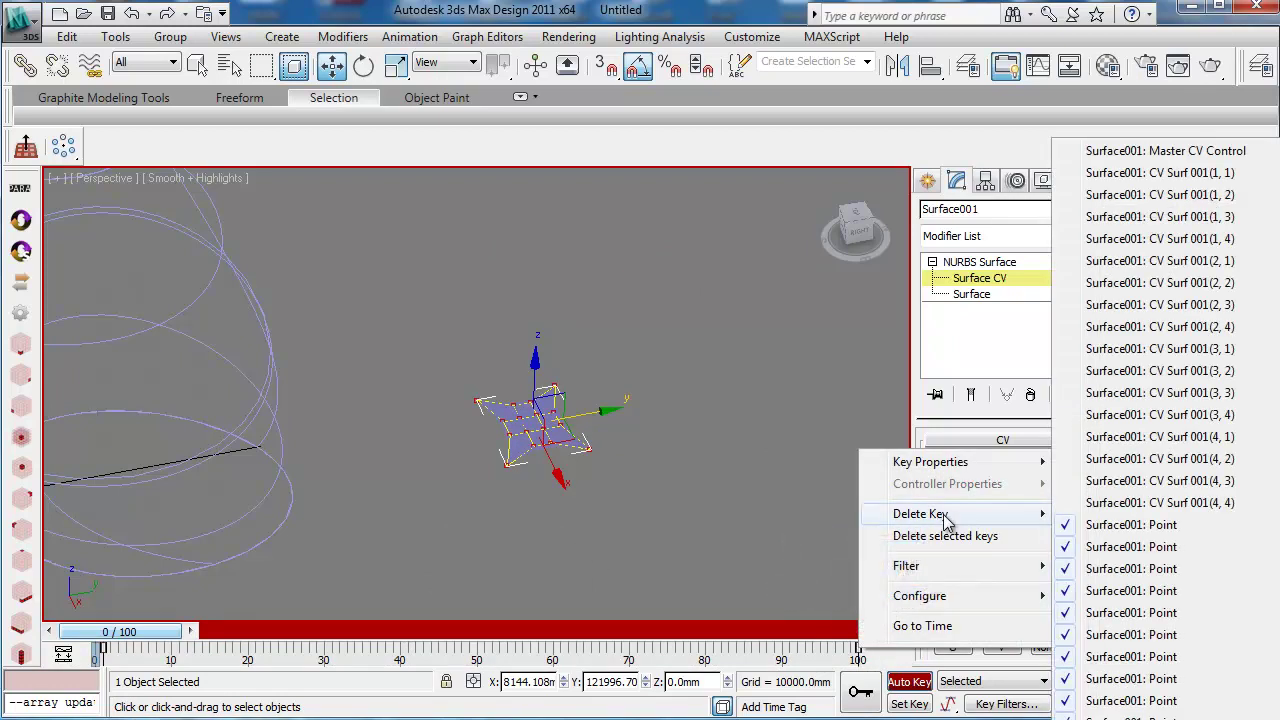
click(945, 536)
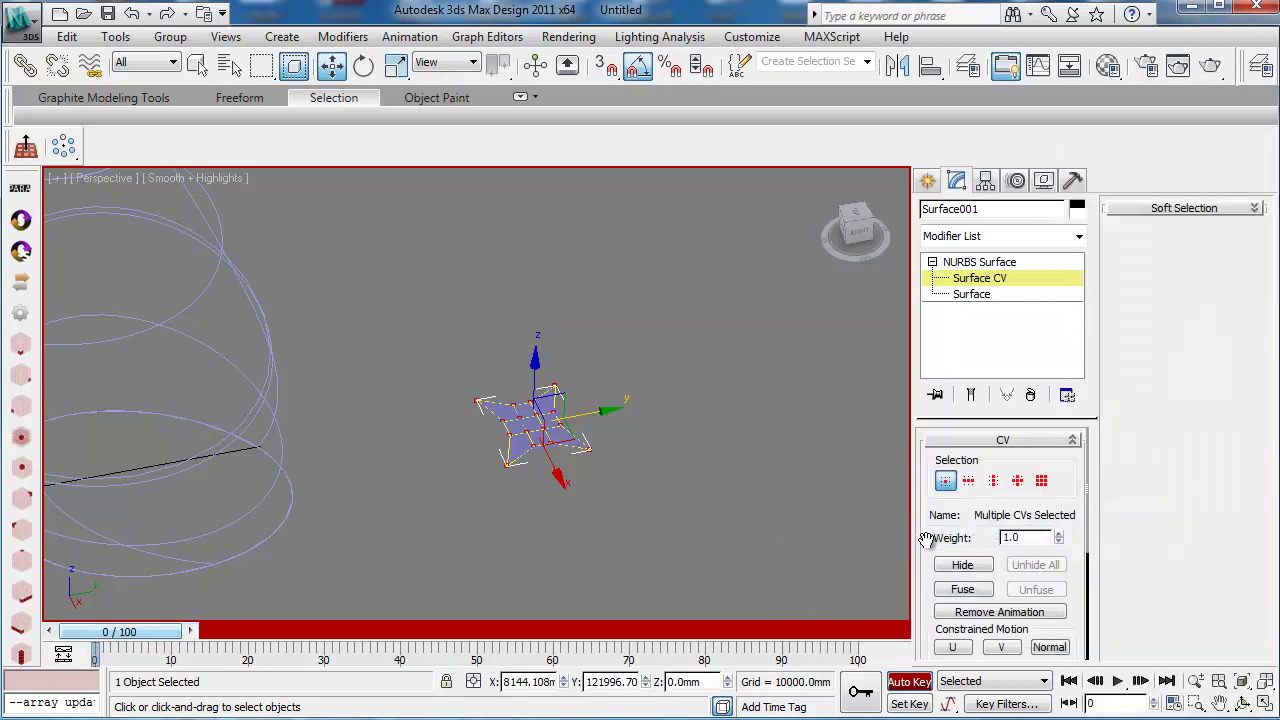
click(918, 682)
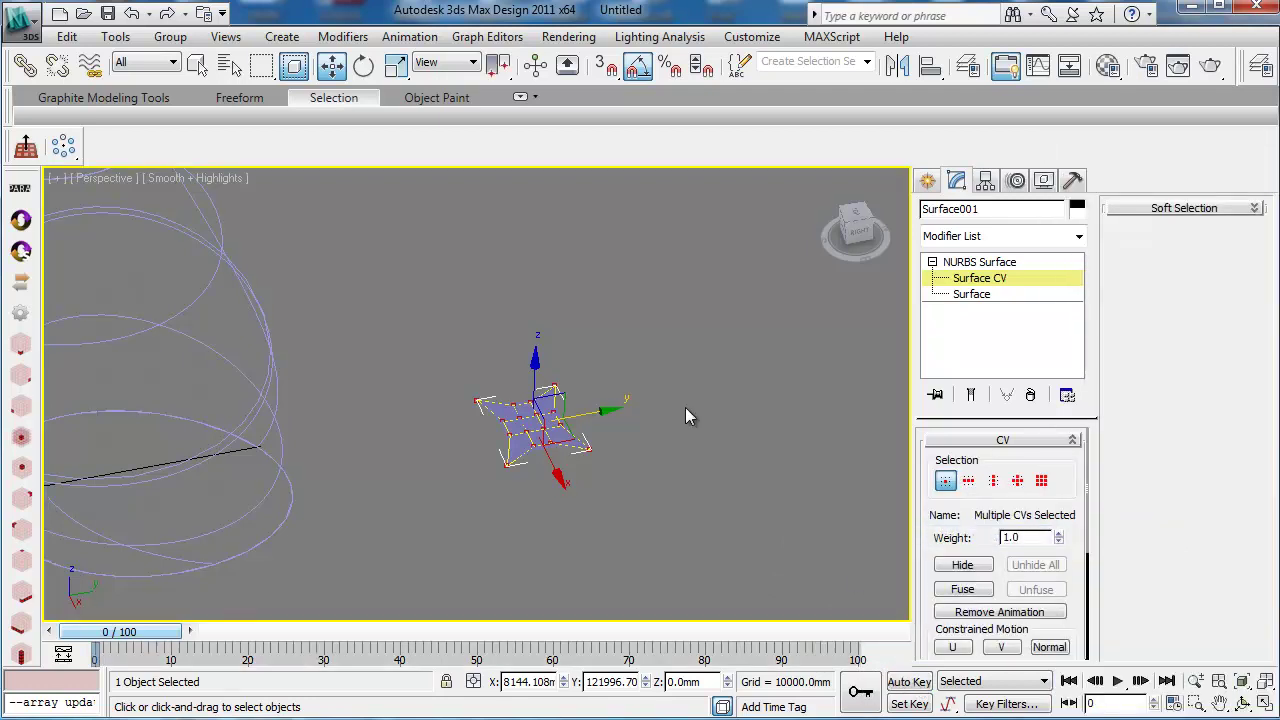
click(995, 281)
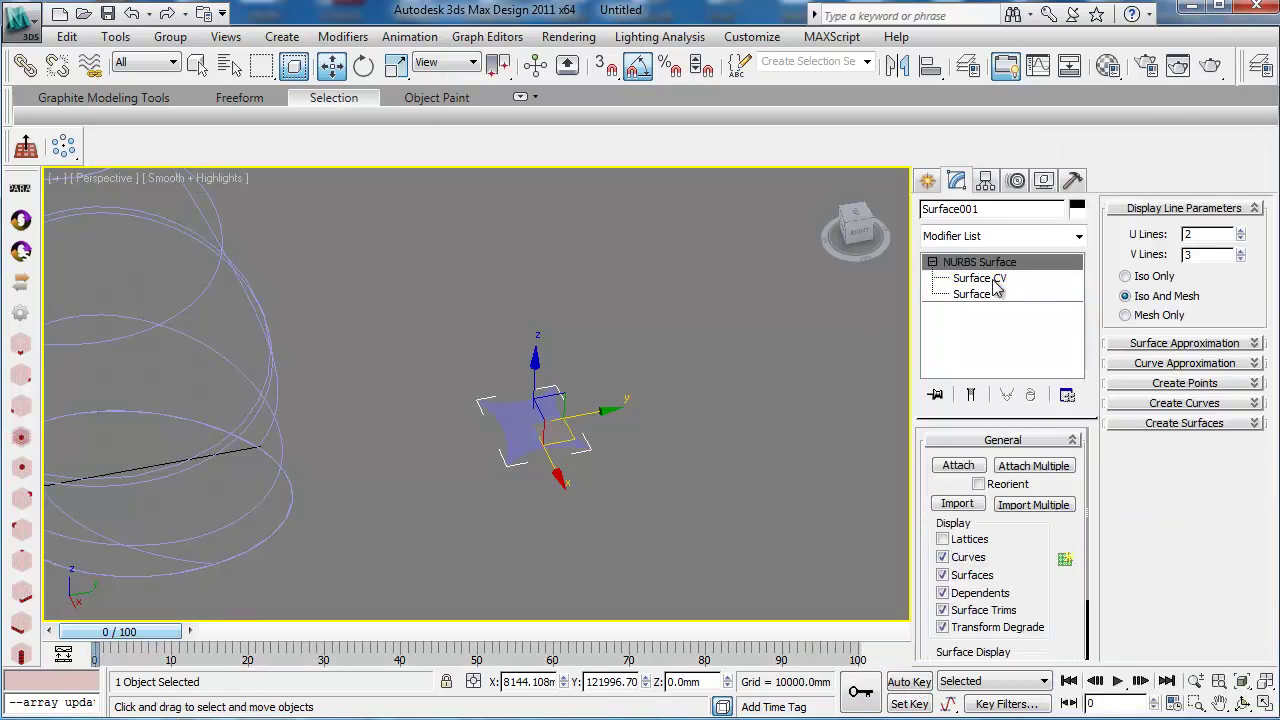
- Create a 10 × 10 × 1 PARA 3D copy array of the NURBS surface, keeping the original and transforming CV points through Master CV Control
scroll(220, 303, up, 4)
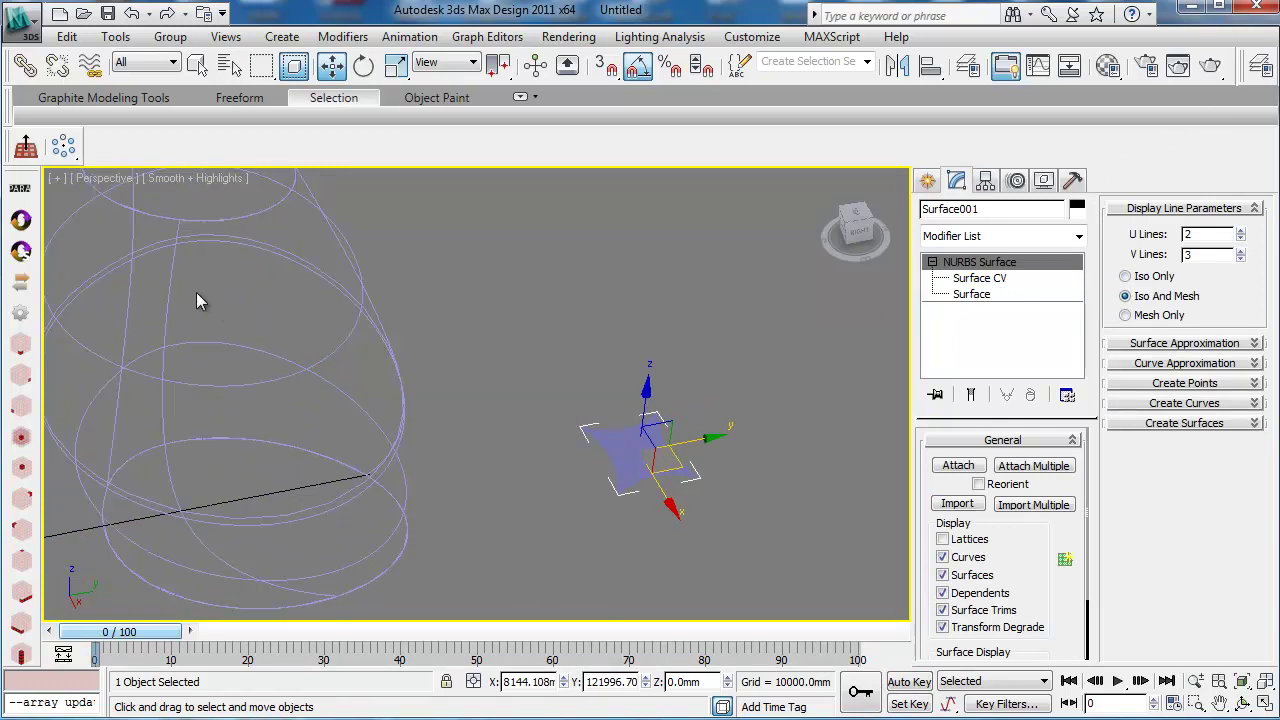
click(20, 187)
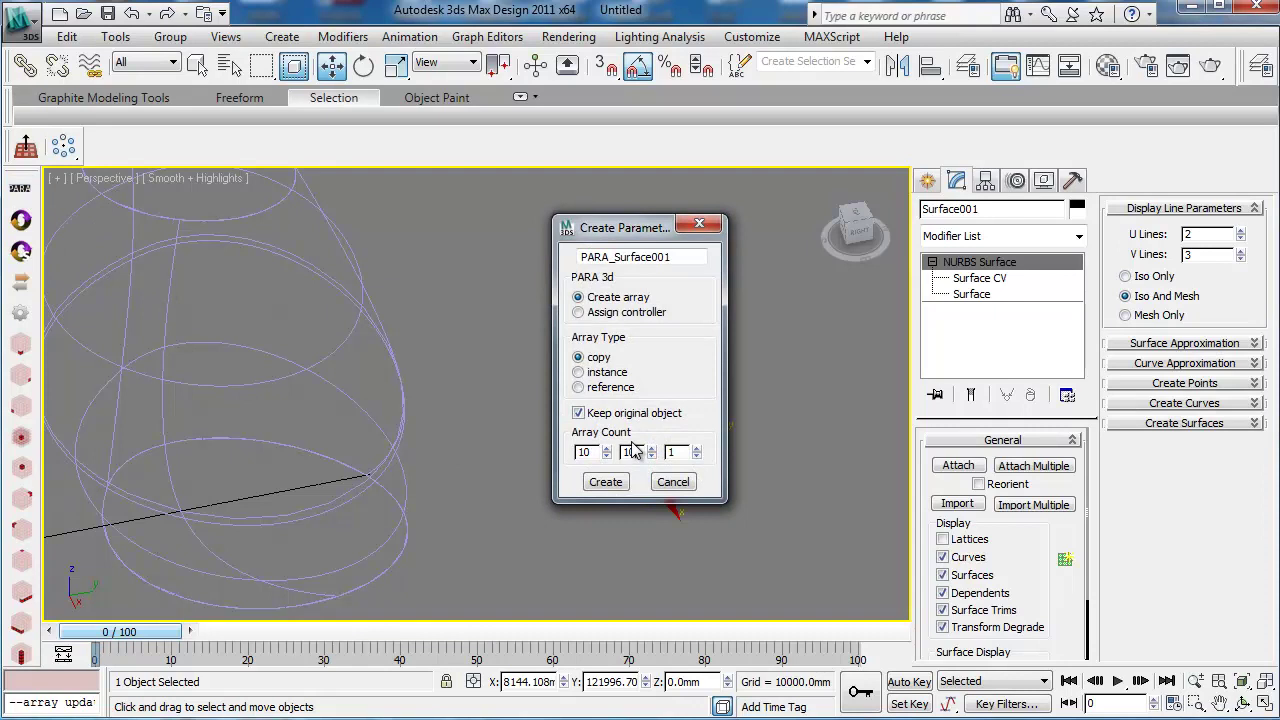
click(601, 490)
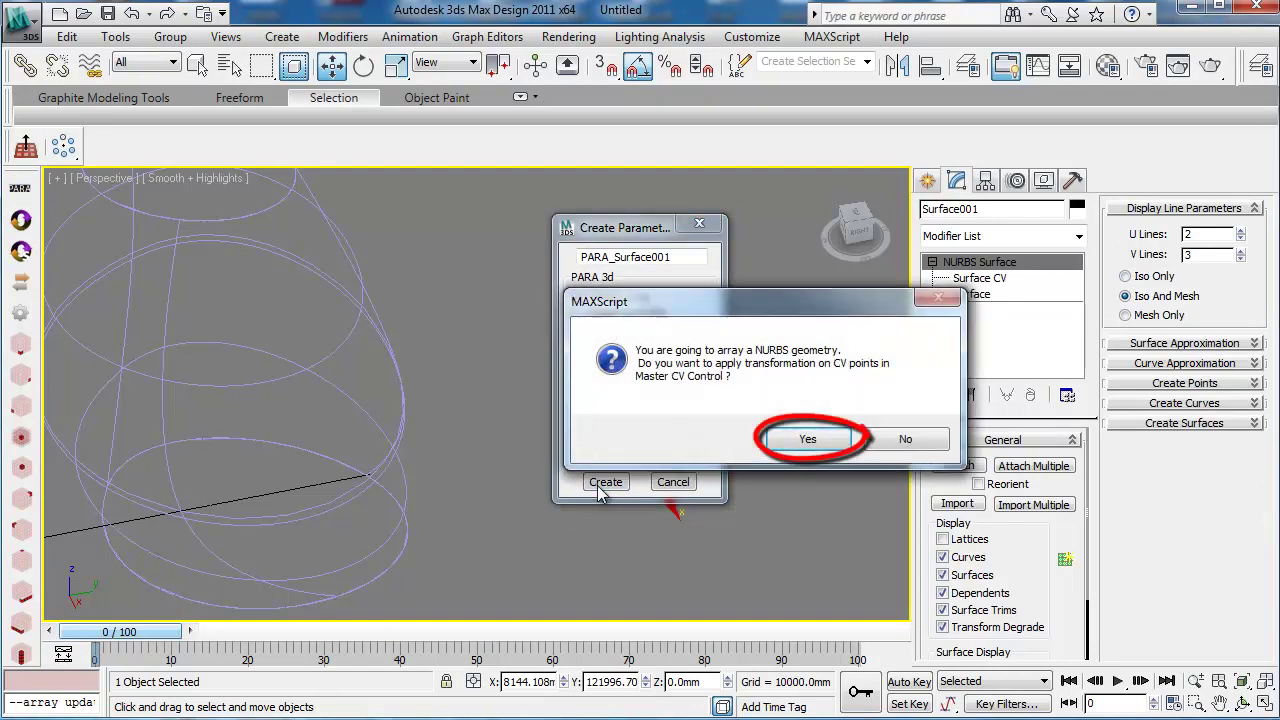
click(776, 438)
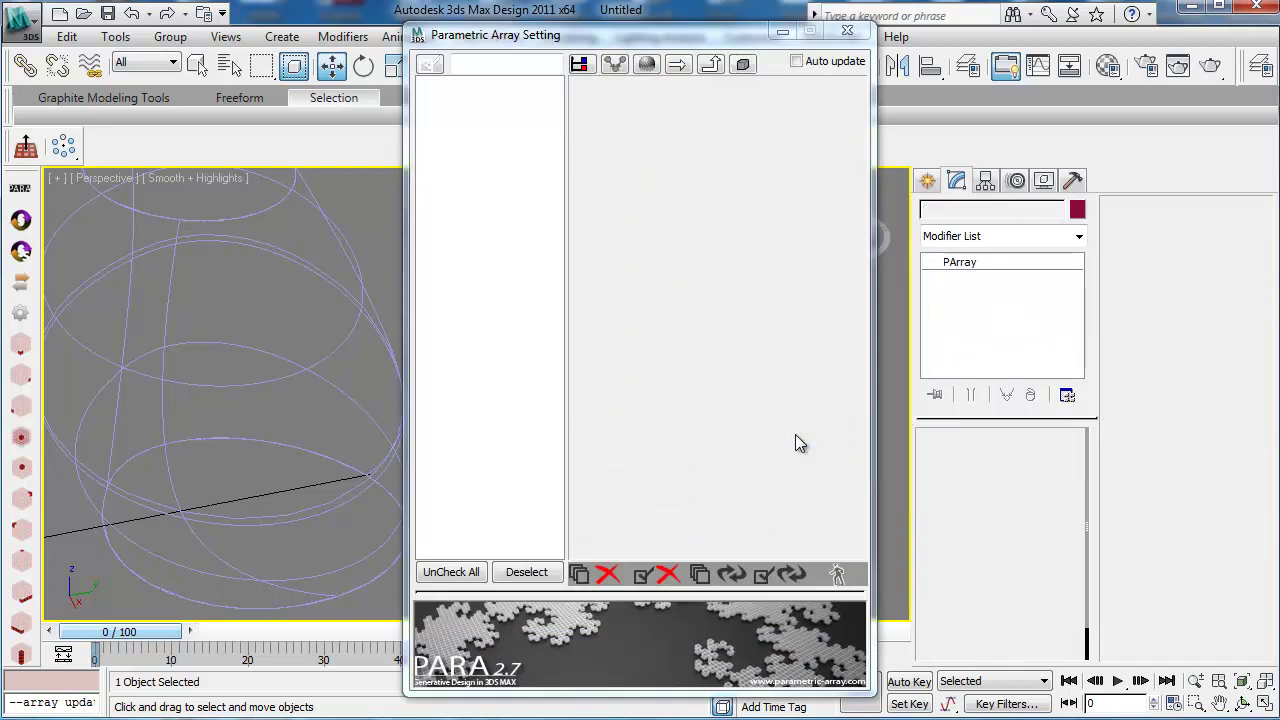
drag(520, 44, 136, 54)
middle_drag(527, 331, 685, 390)
scroll(634, 366, down, 2)
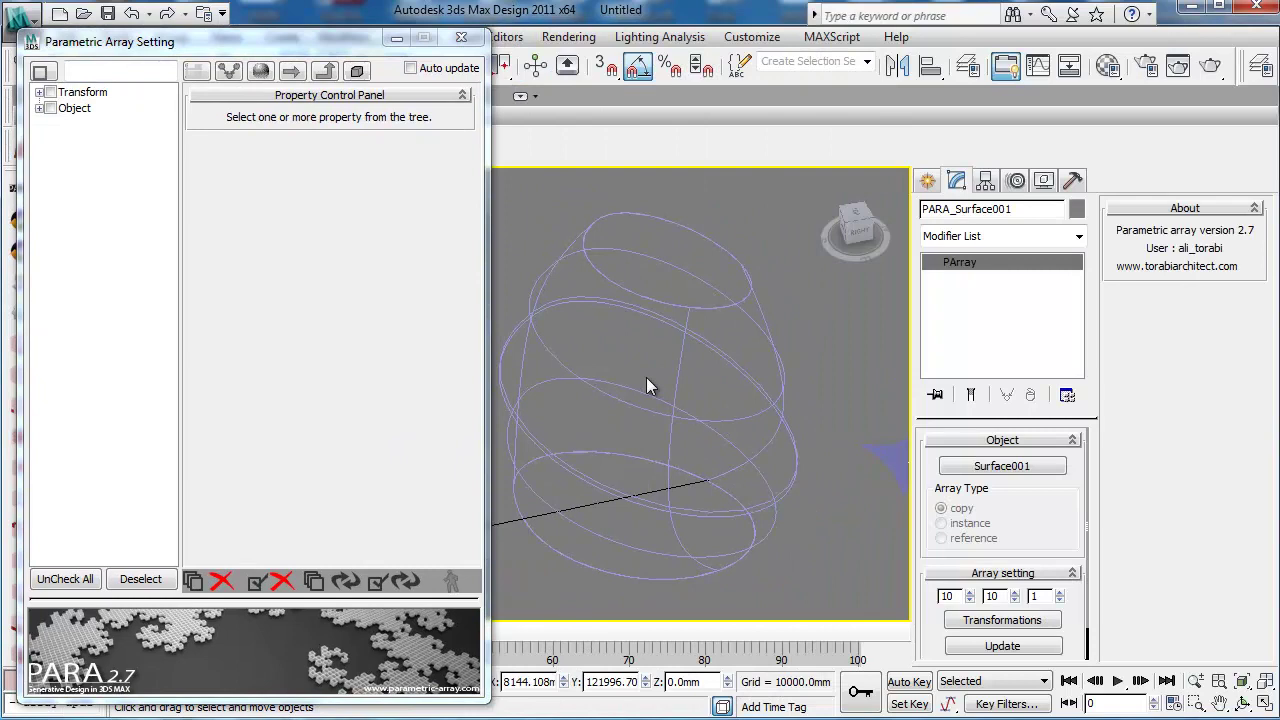
- Check all control vertices under Master CV Control in the array's Object model properties
click(39, 108)
click(49, 124)
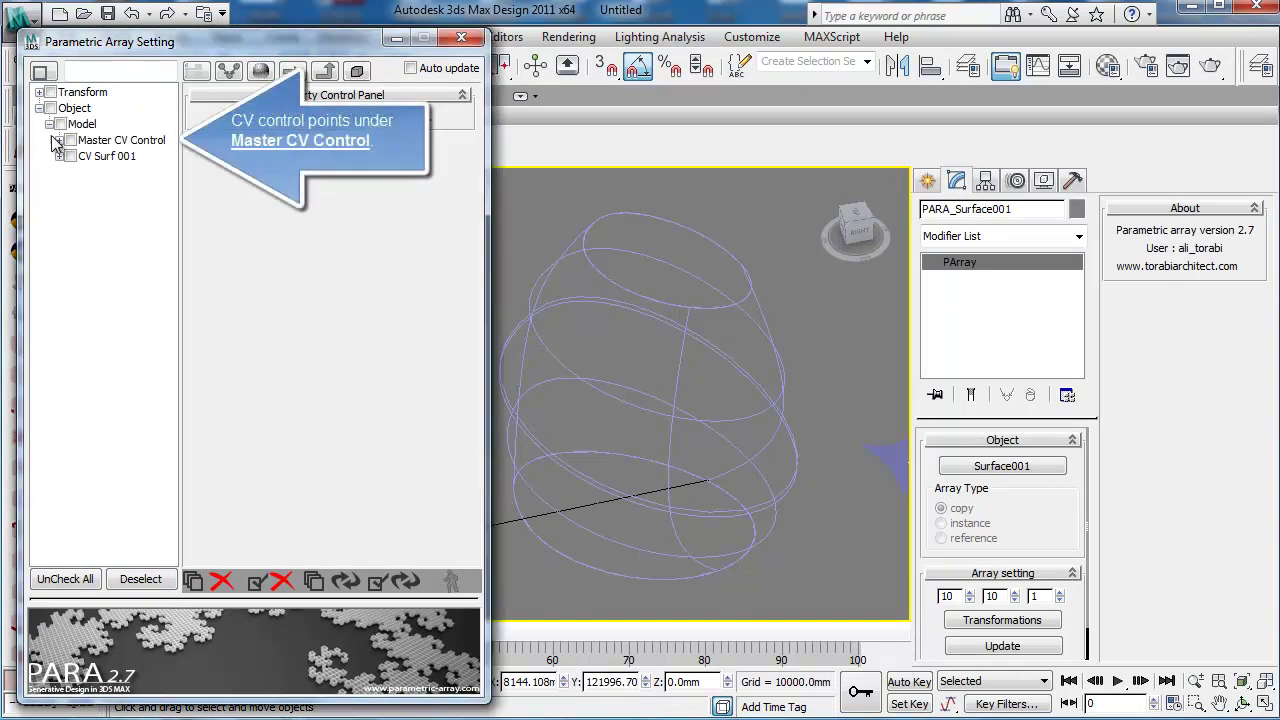
click(59, 140)
click(71, 140)
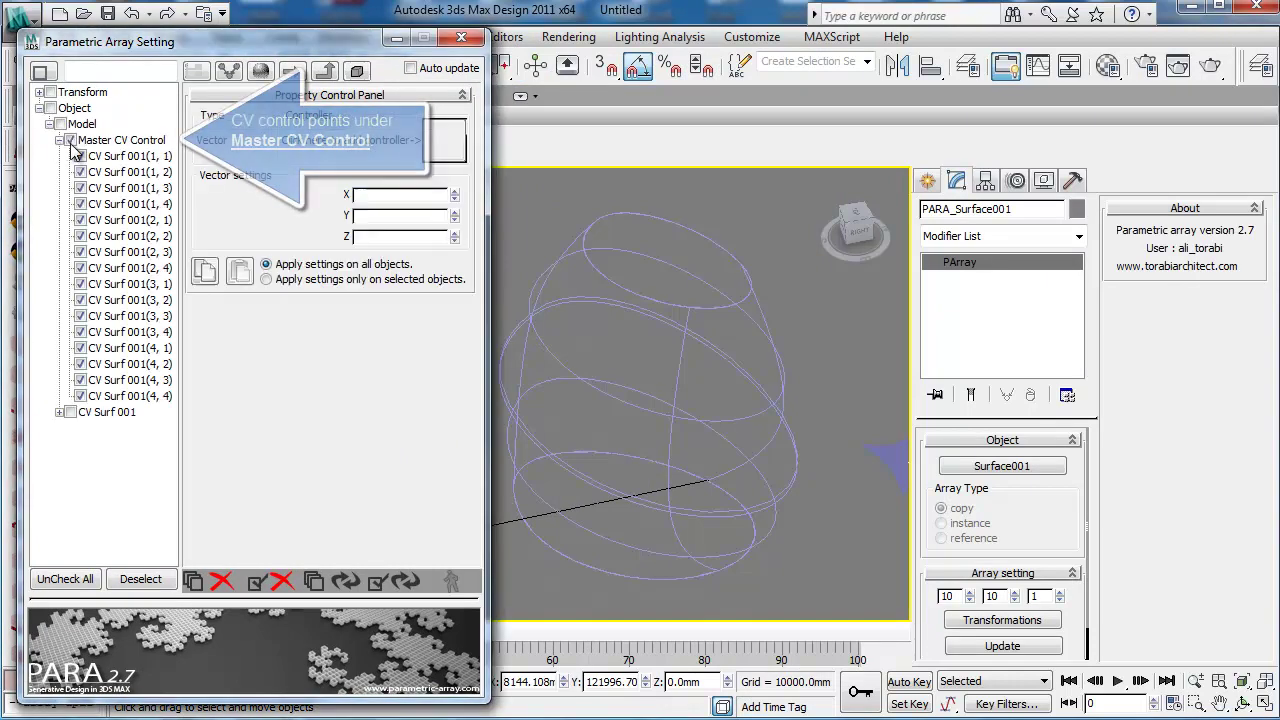
- Assign a Surface Controller to the checked control vertices using the Copy method
click(450, 145)
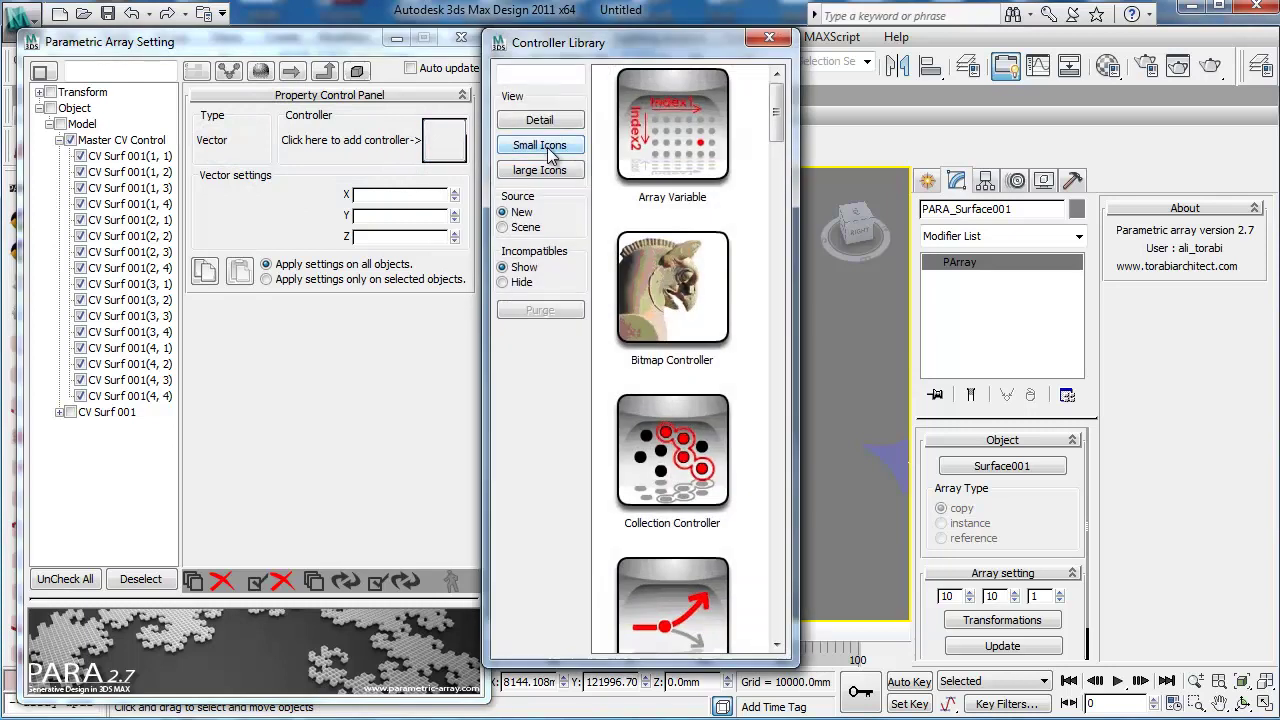
click(503, 77)
text(su)
mouse_move(683, 348)
mouse_down()
mouse_move(449, 154)
mouse_move(448, 165)
mouse_up()
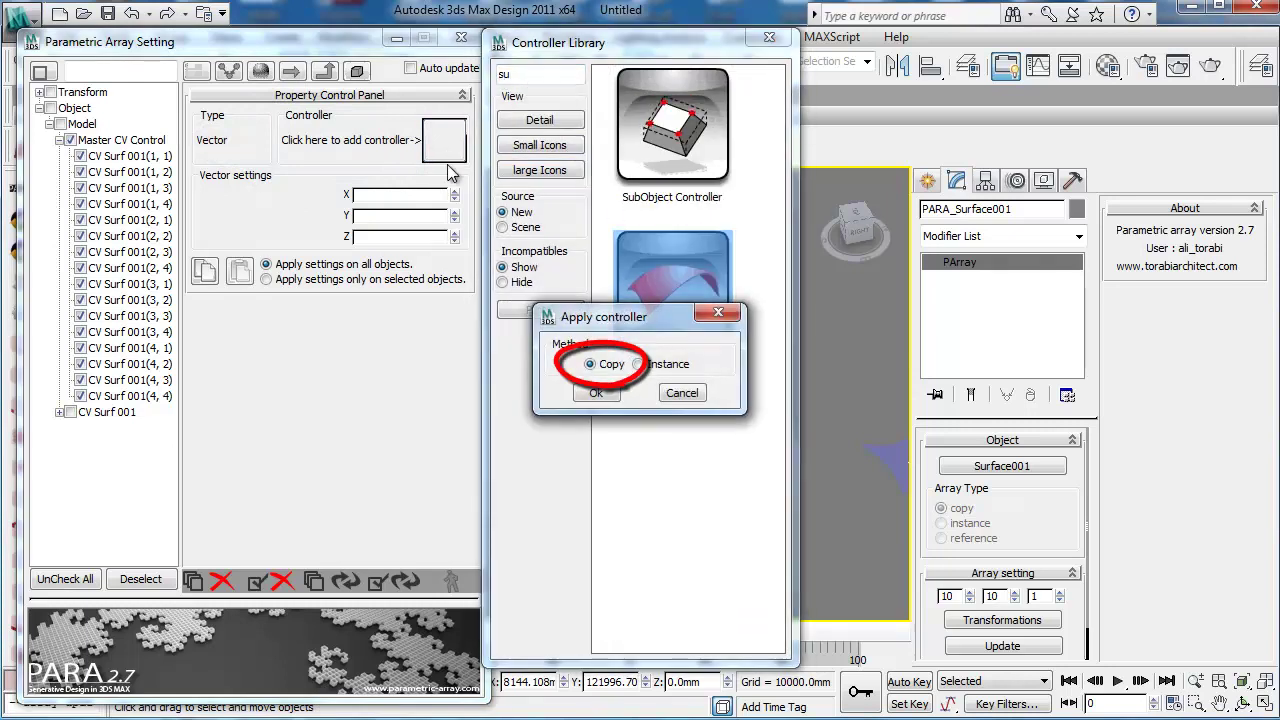
click(597, 393)
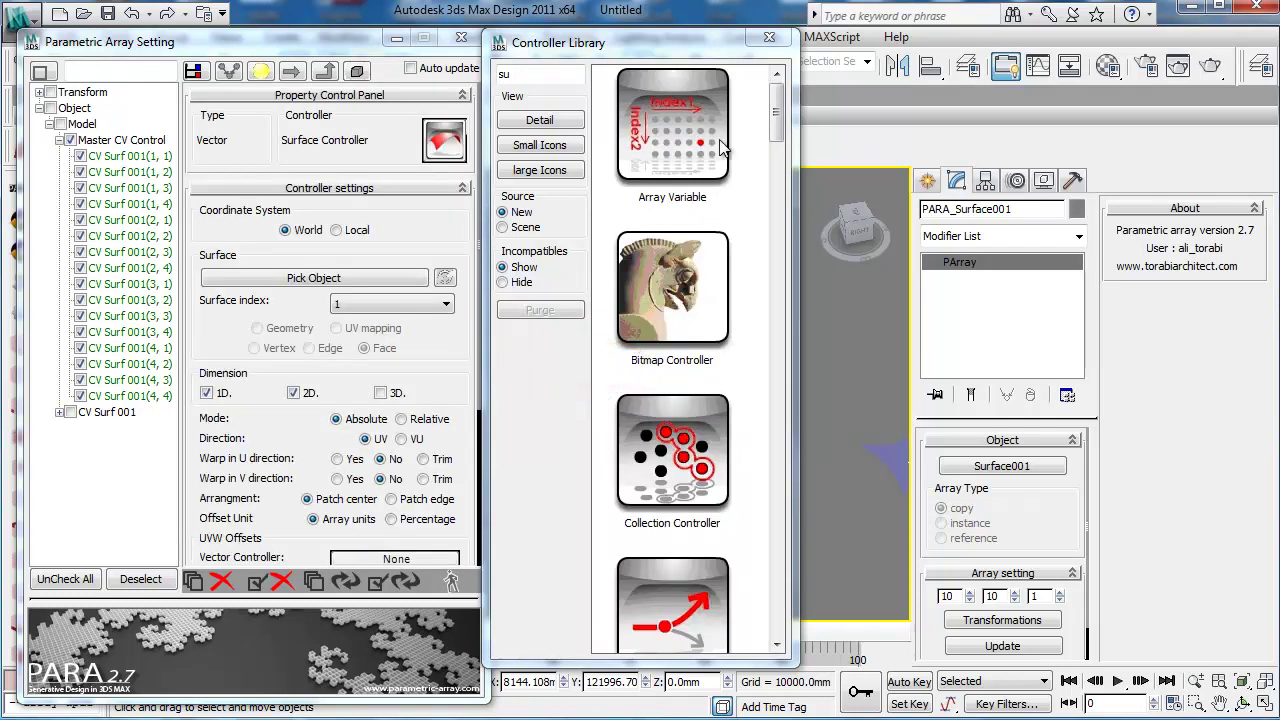
click(769, 37)
- Pick the vase-shaped loft as the Surface Controller's surface and update the array
click(318, 279)
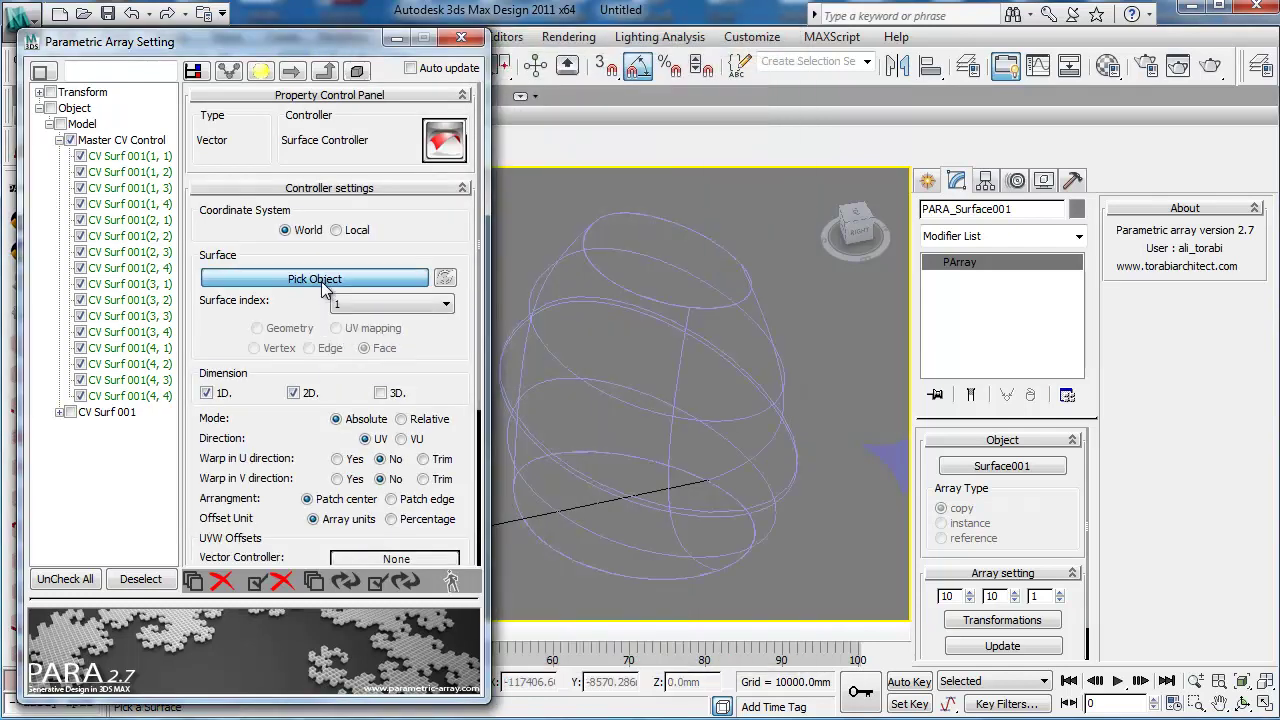
click(642, 410)
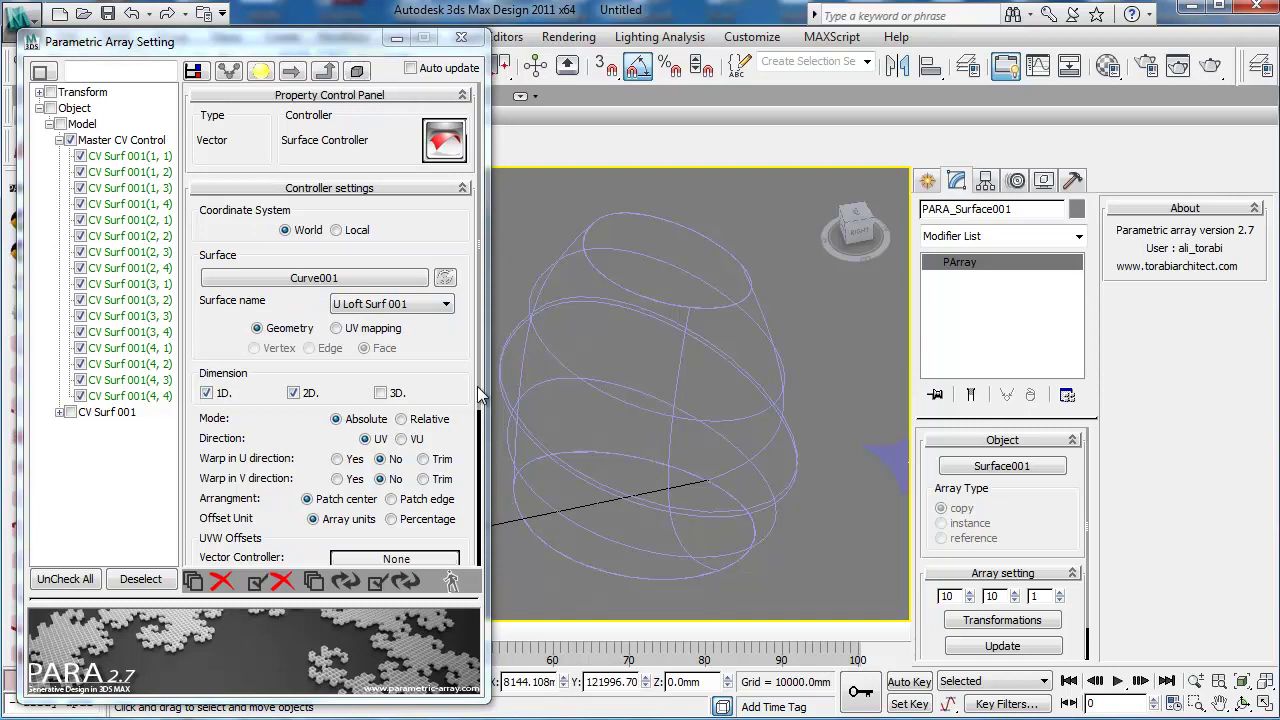
scroll(462, 235, down, 3)
scroll(462, 235, down, 2)
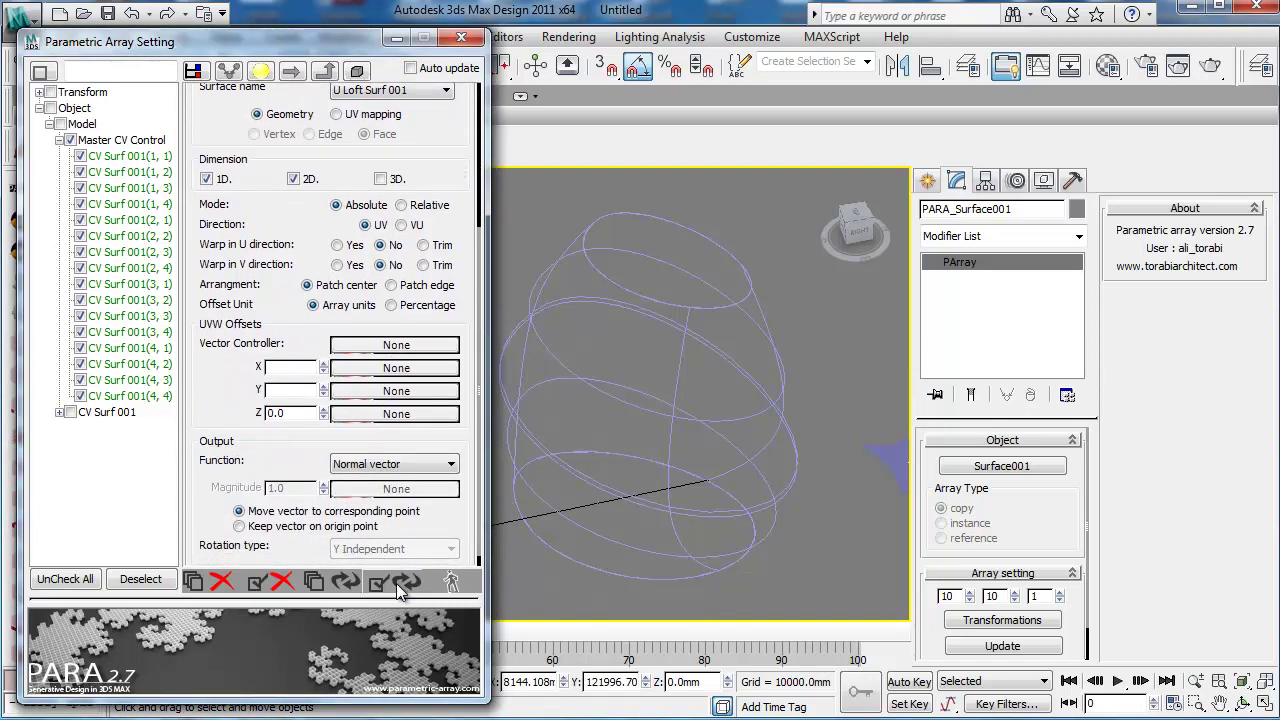
- Close the parametric array settings and examine the arrayed star-shaped surfaces on the vase up close, selecting one near its base
alt+middle_drag(667, 510, 647, 356)
middle_drag(647, 356, 650, 442)
scroll(650, 442, up, 3)
middle_drag(724, 501, 696, 441)
scroll(692, 459, down, 3)
click(461, 38)
alt+middle_drag(546, 427, 577, 416)
scroll(520, 450, up, 3)
click(530, 478)
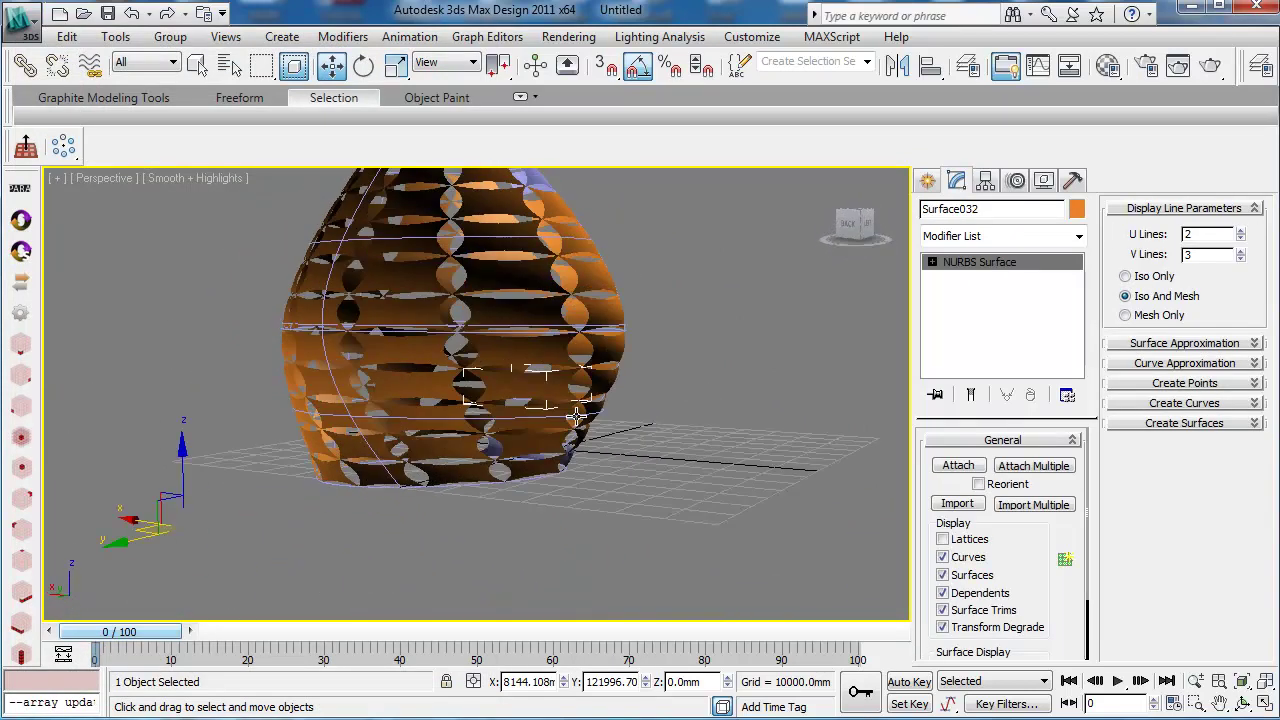
scroll(577, 416, up, 5)
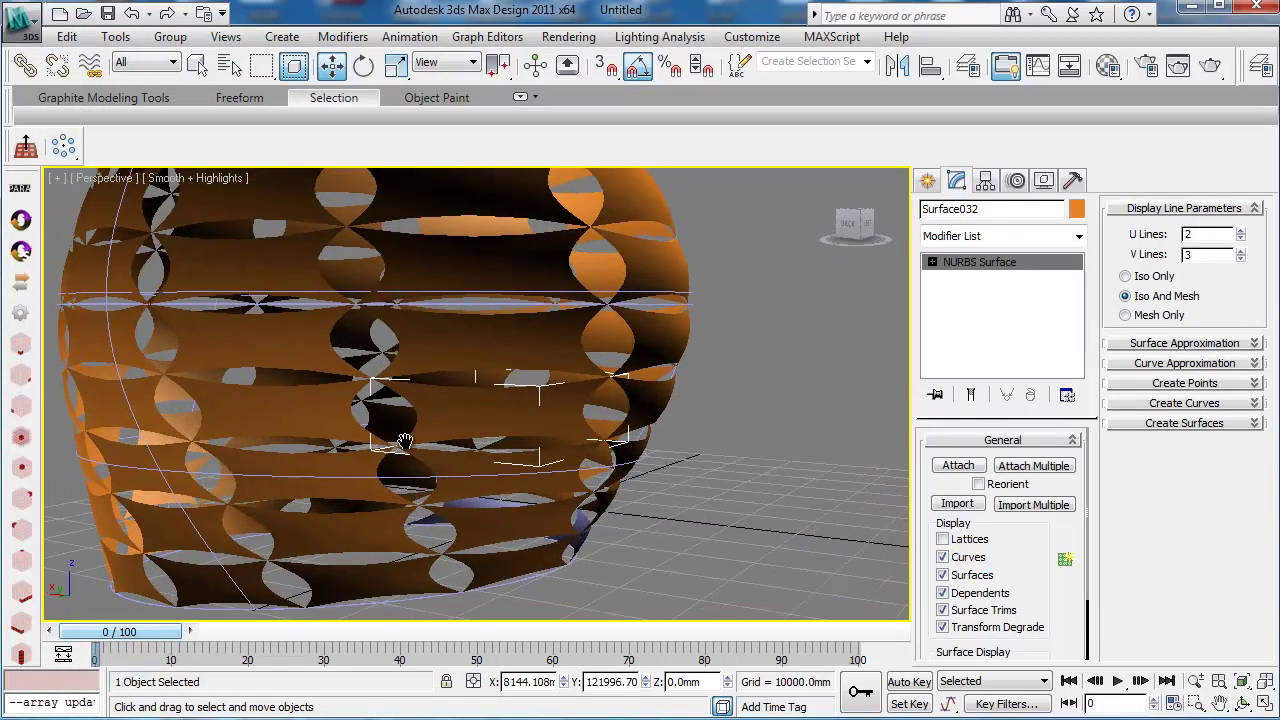